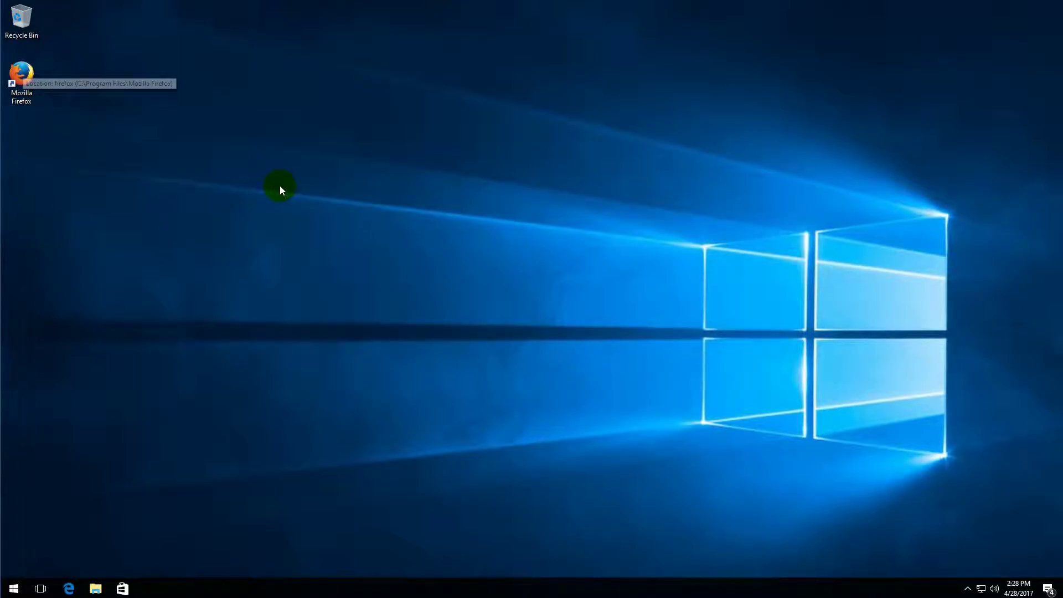
Launch Mozilla Firefox and make it the default web browser in the Windows default apps, switching despite the Microsoft Edge suggestion.
left_click(21, 76)
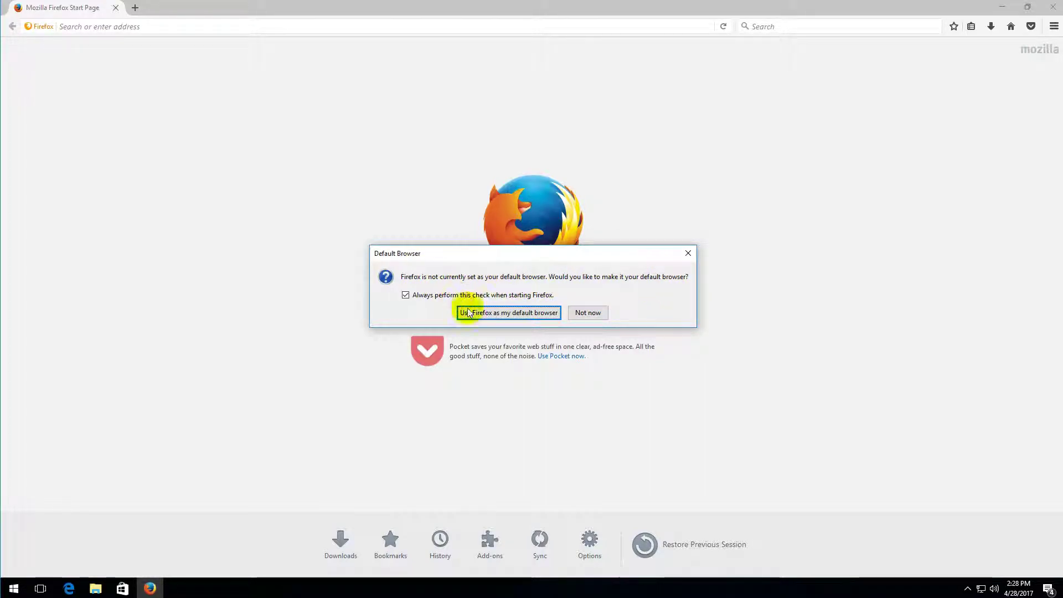
left_click(534, 313)
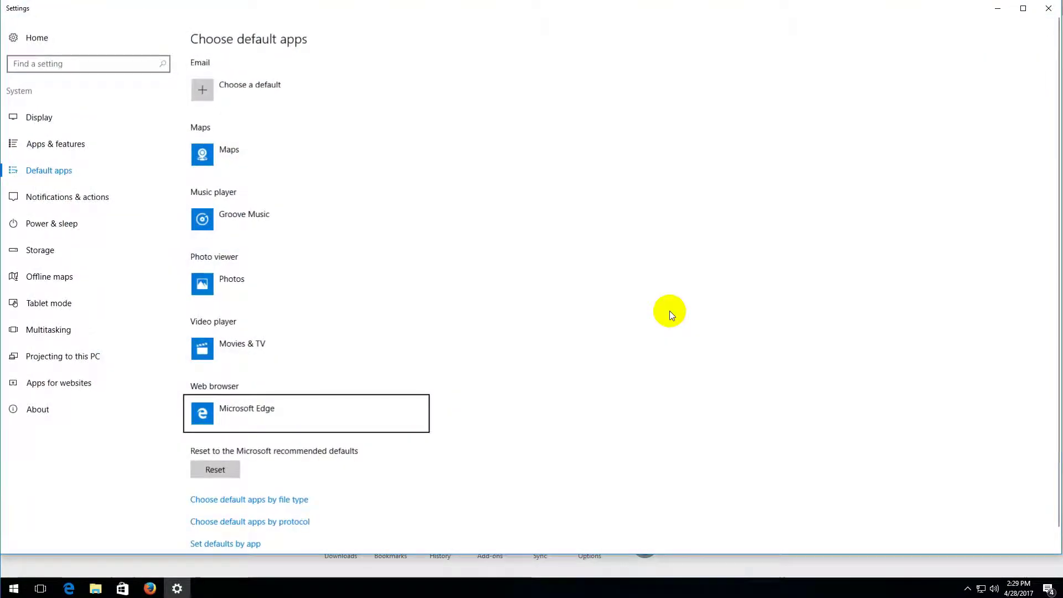
left_click(232, 409)
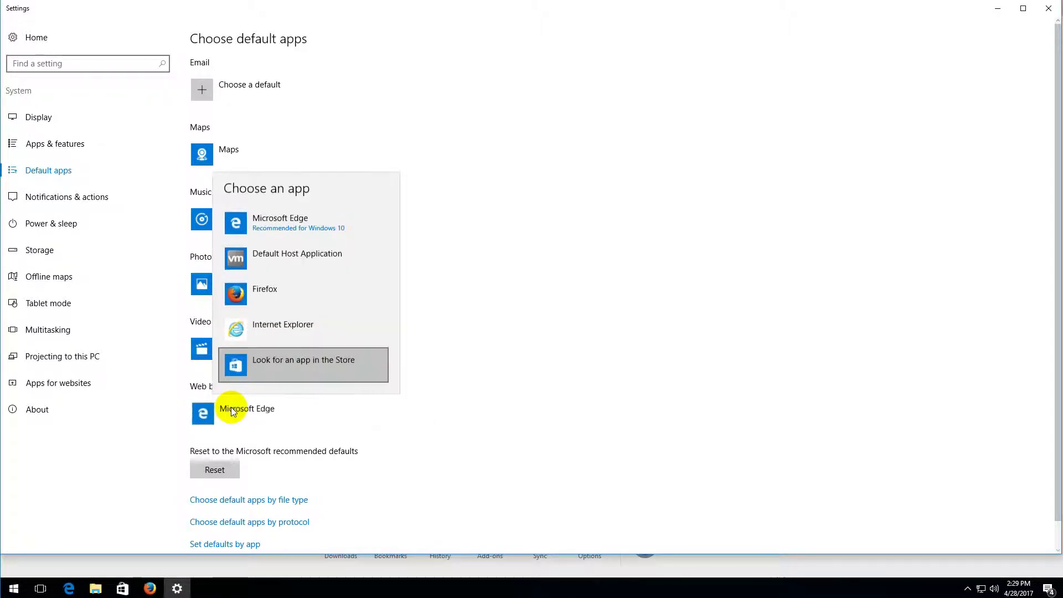
left_click(277, 304)
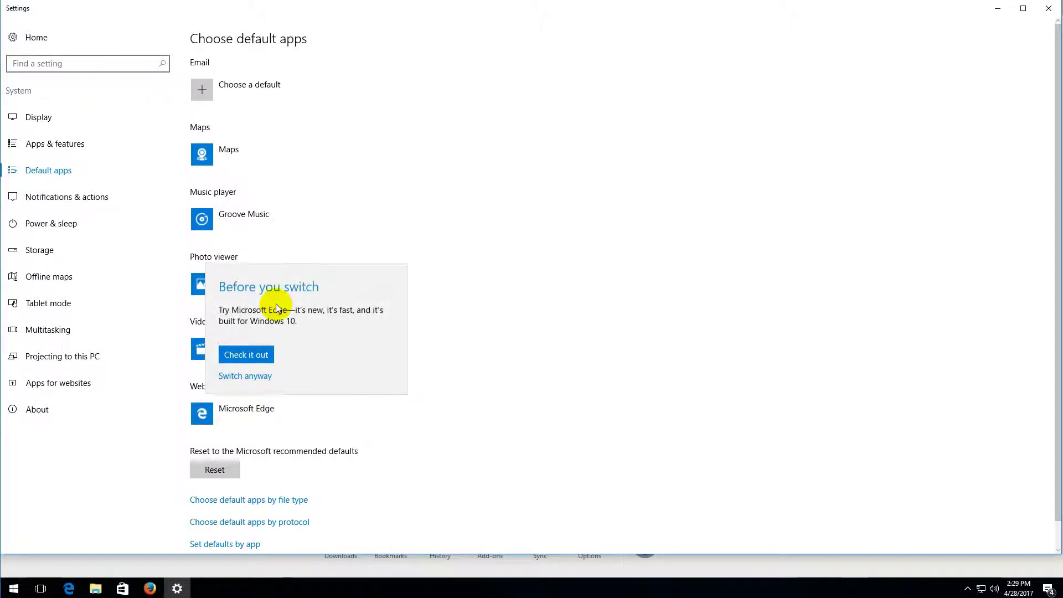
left_click(258, 377)
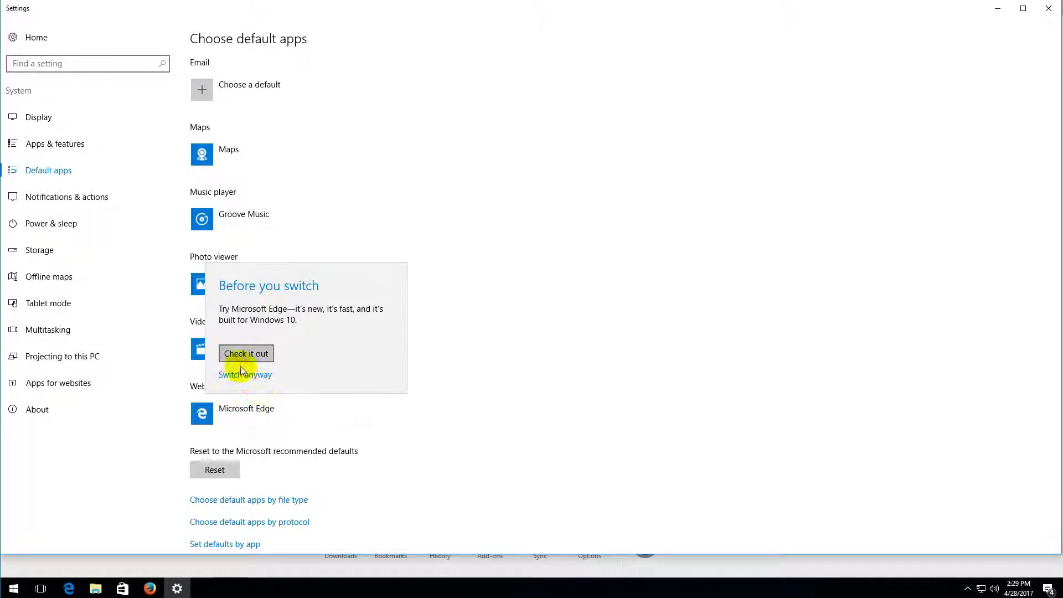
left_click(254, 376)
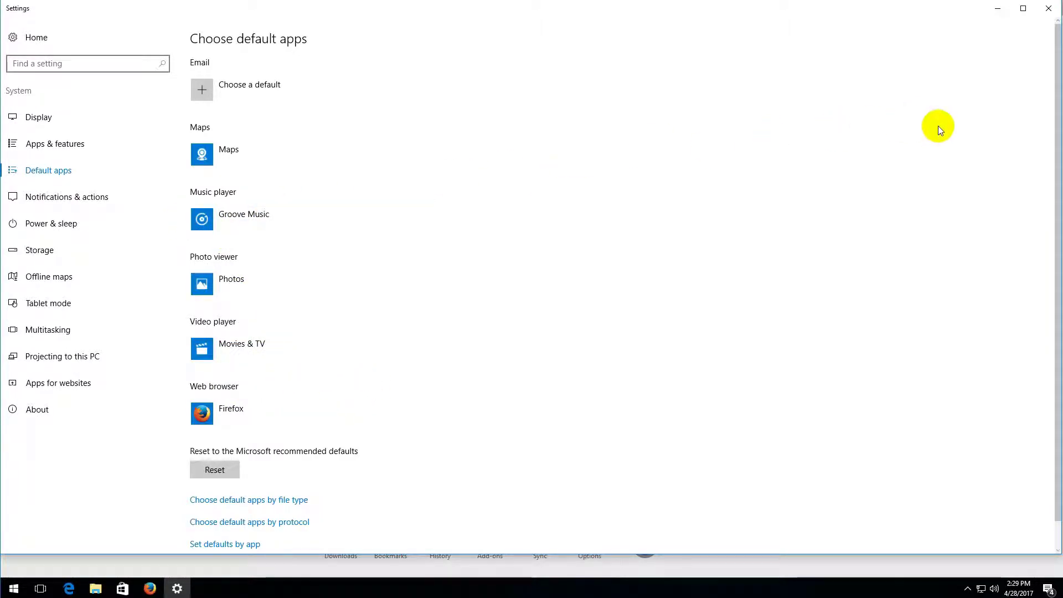
Keep the screen recorder's mode as it is, minimize the Settings window and close Firefox.
left_click(1013, 17)
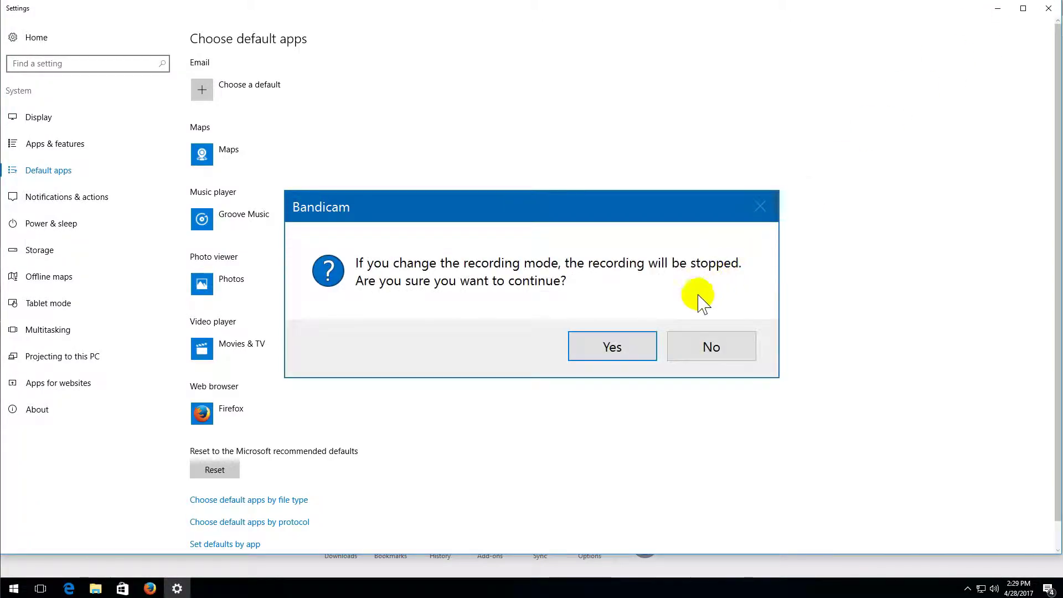
left_click(716, 346)
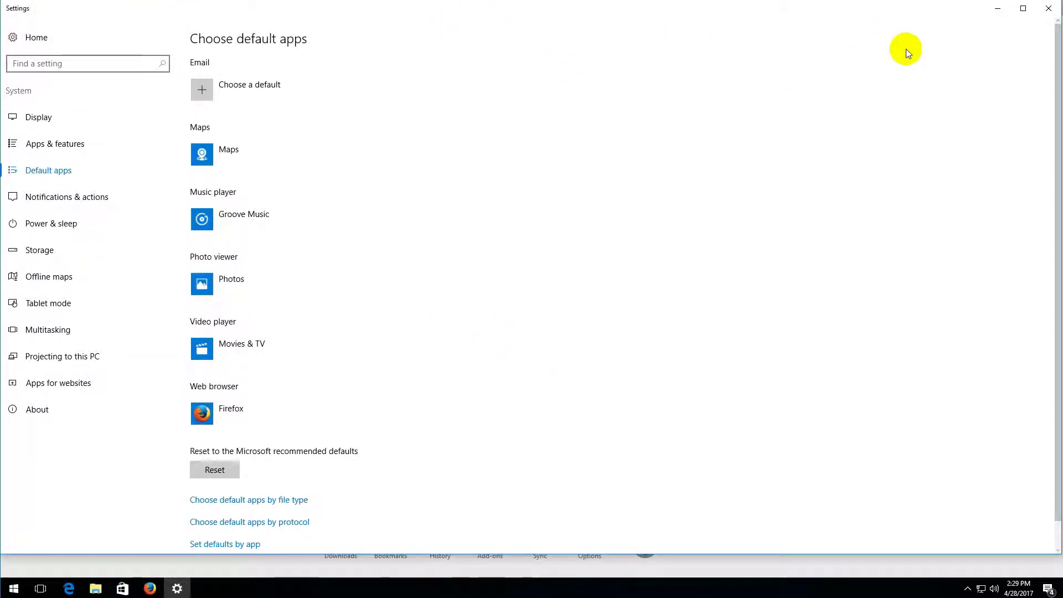
left_click(997, 8)
left_click(991, 26)
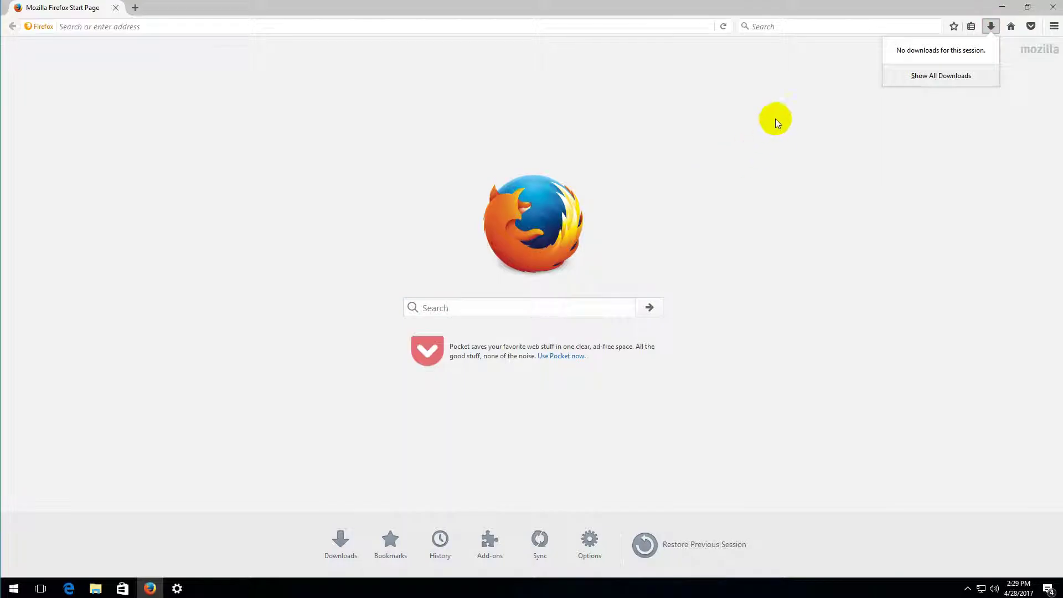
left_click(1052, 12)
left_click(525, 347)
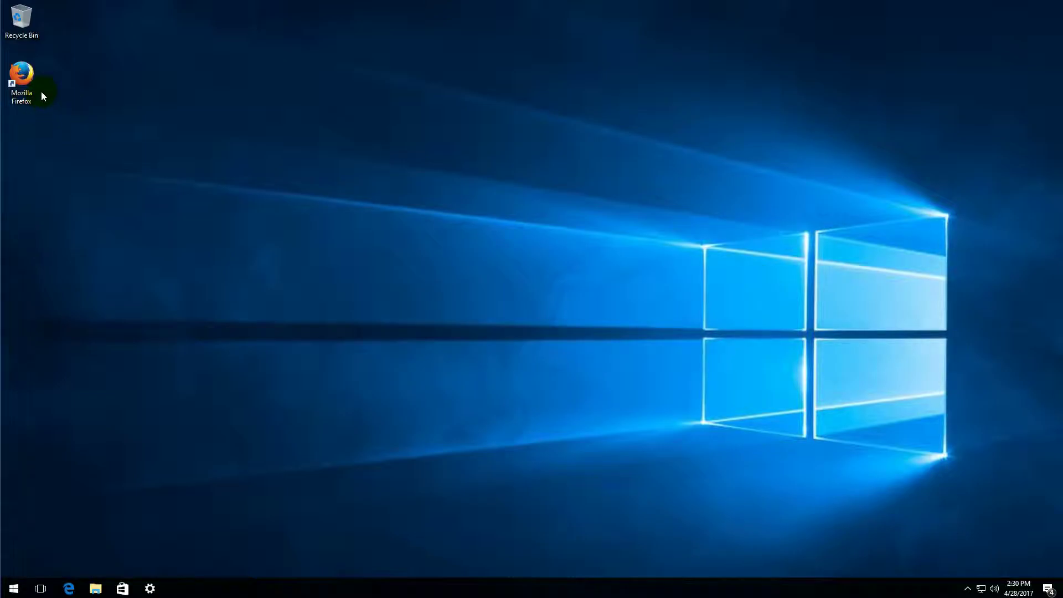
Start Firefox again from the desktop and load cnn.com.
double_click(31, 79)
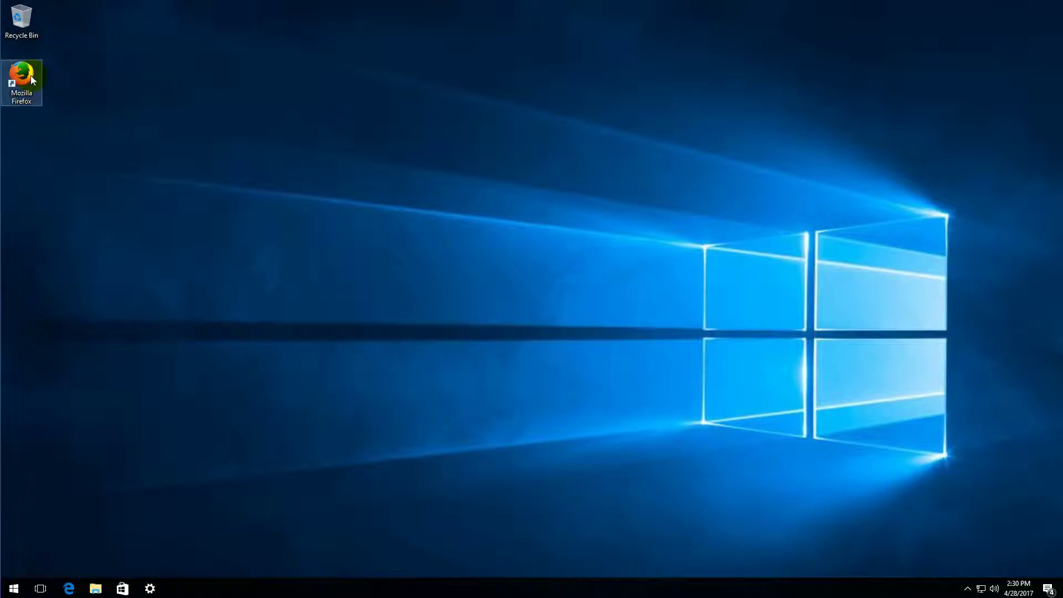
left_click(302, 186)
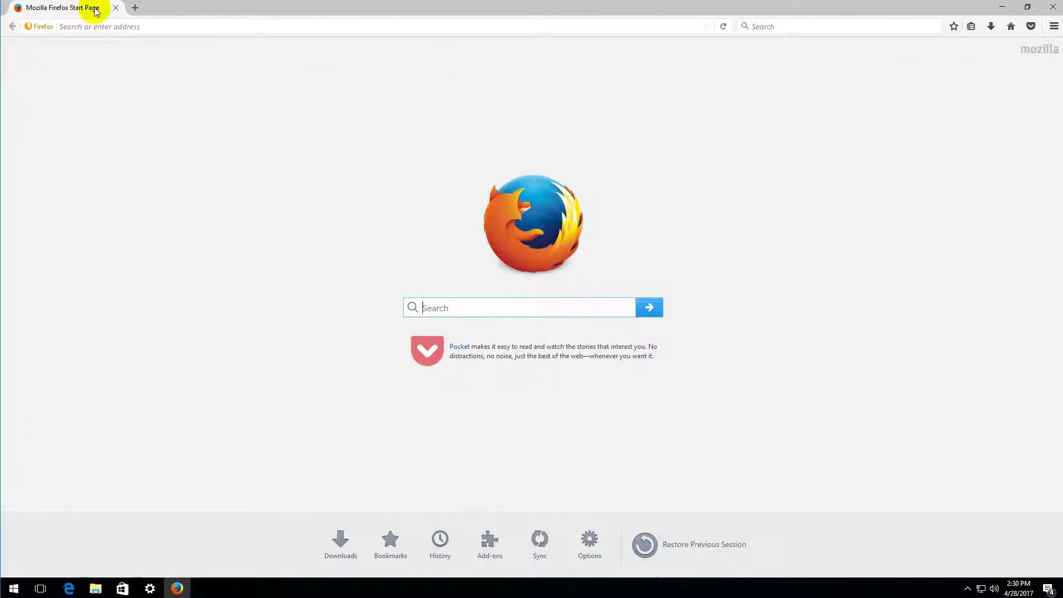
left_click(145, 28)
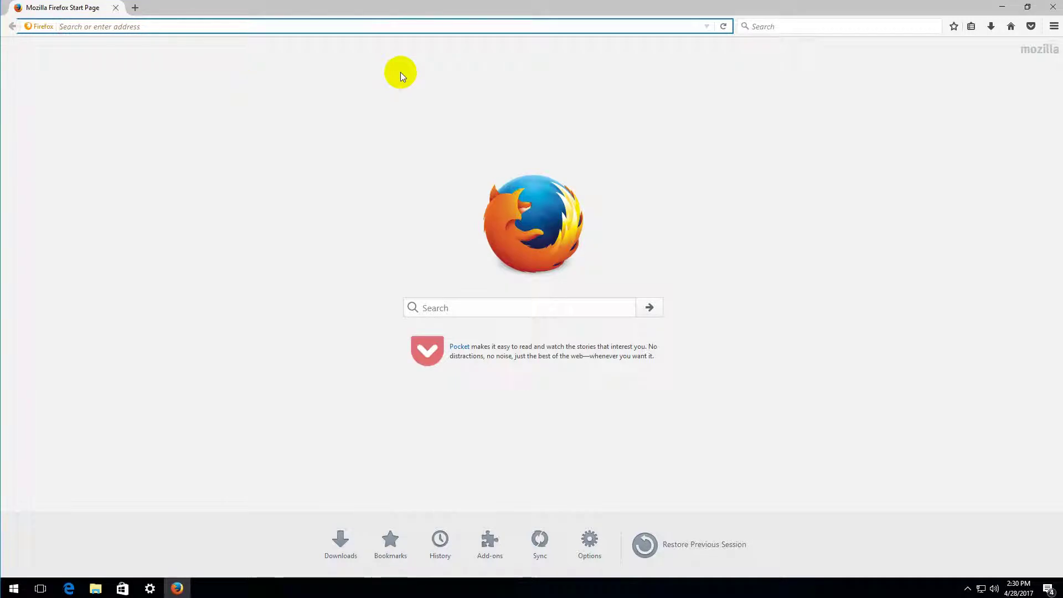
type("cnn.")
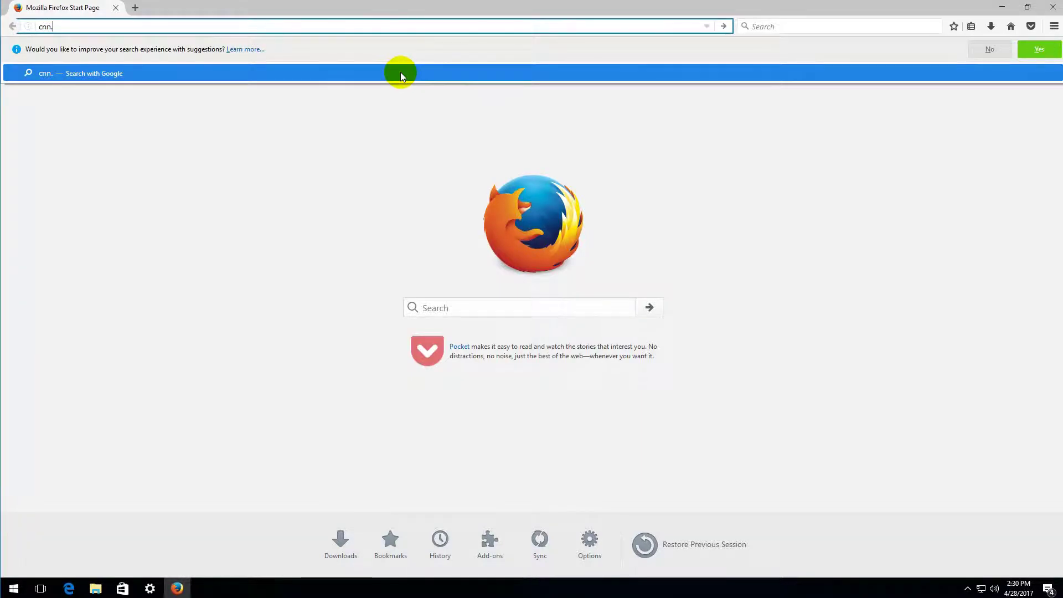
type("com")
key("Return")
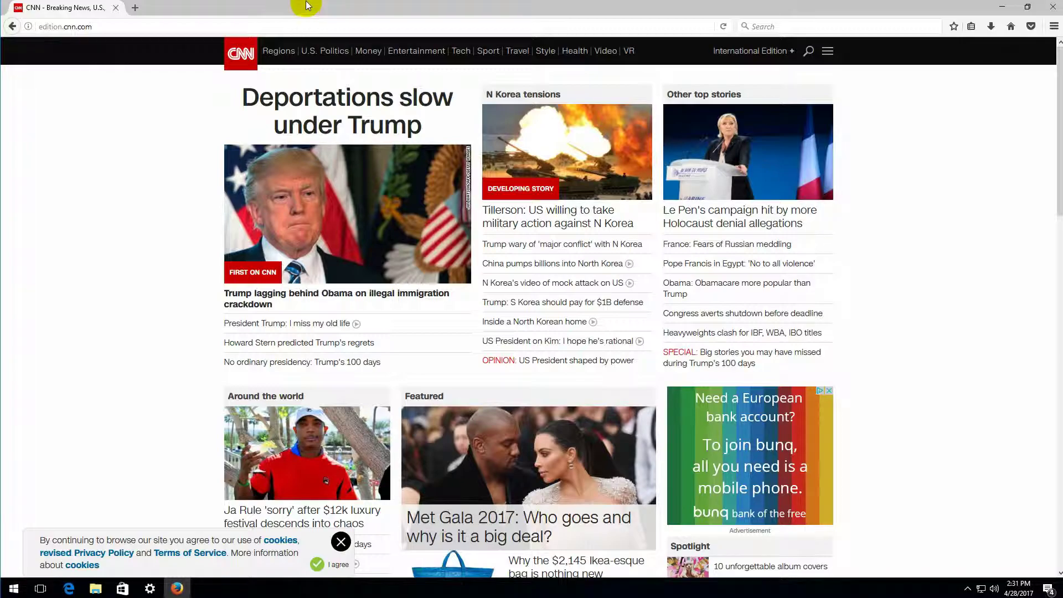
Show Firefox's menu bar and open the Extensions list in the Add-ons Manager.
right_click(342, 8)
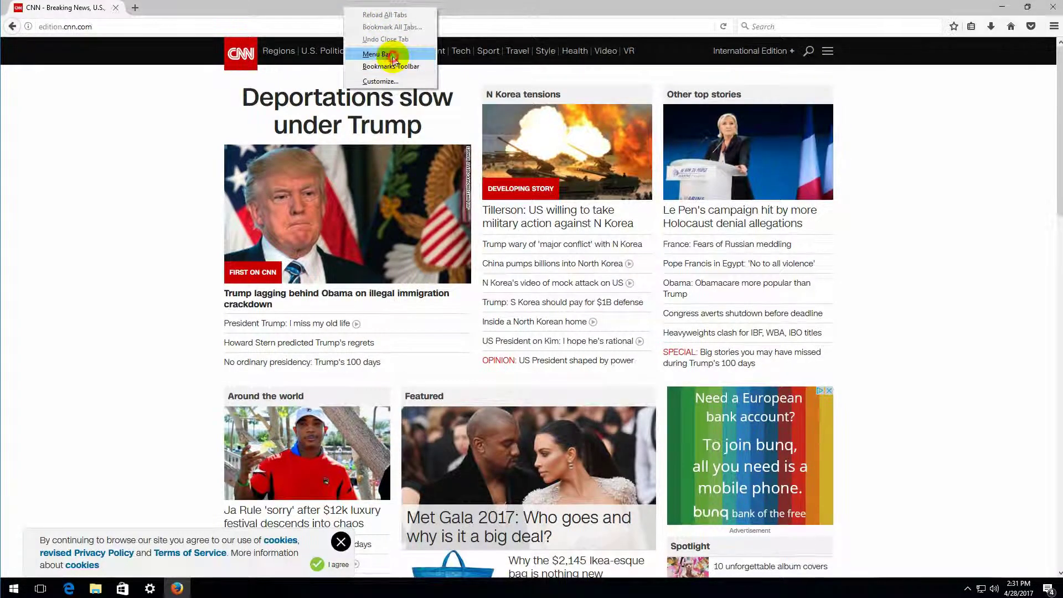
left_click(393, 54)
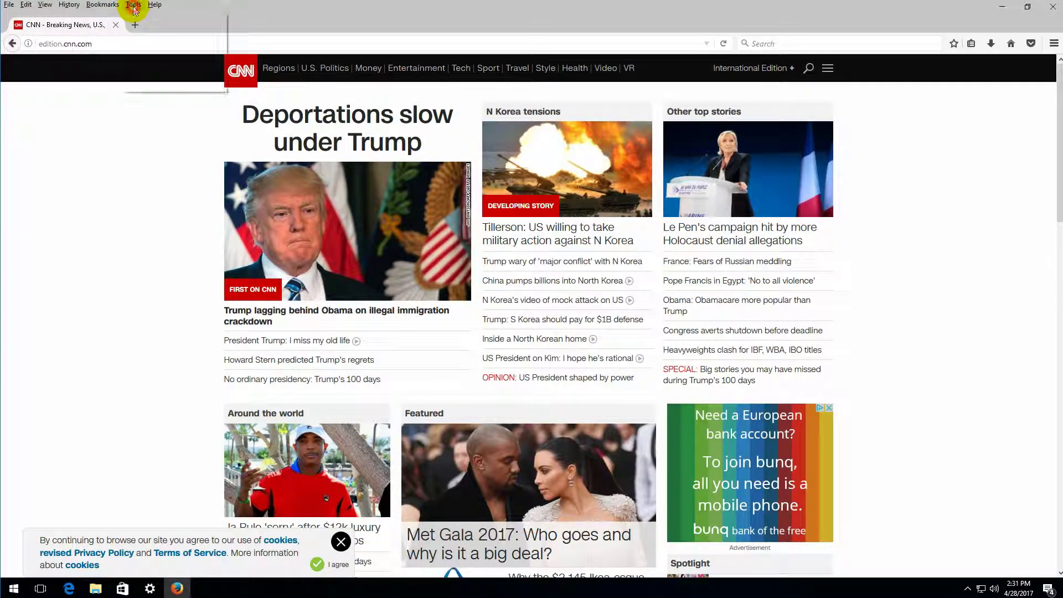
left_click(133, 5)
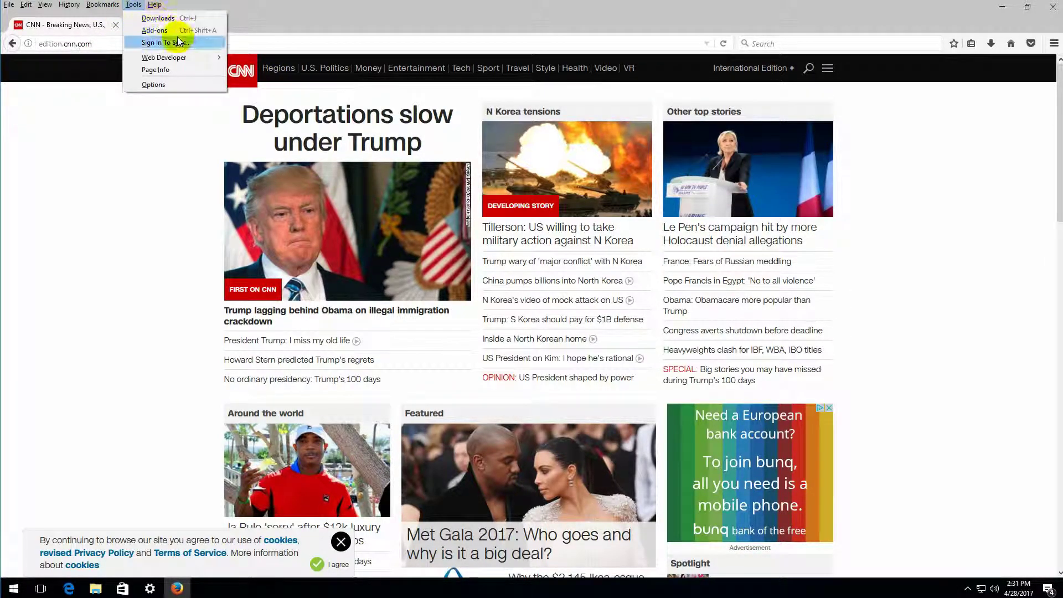
left_click(164, 31)
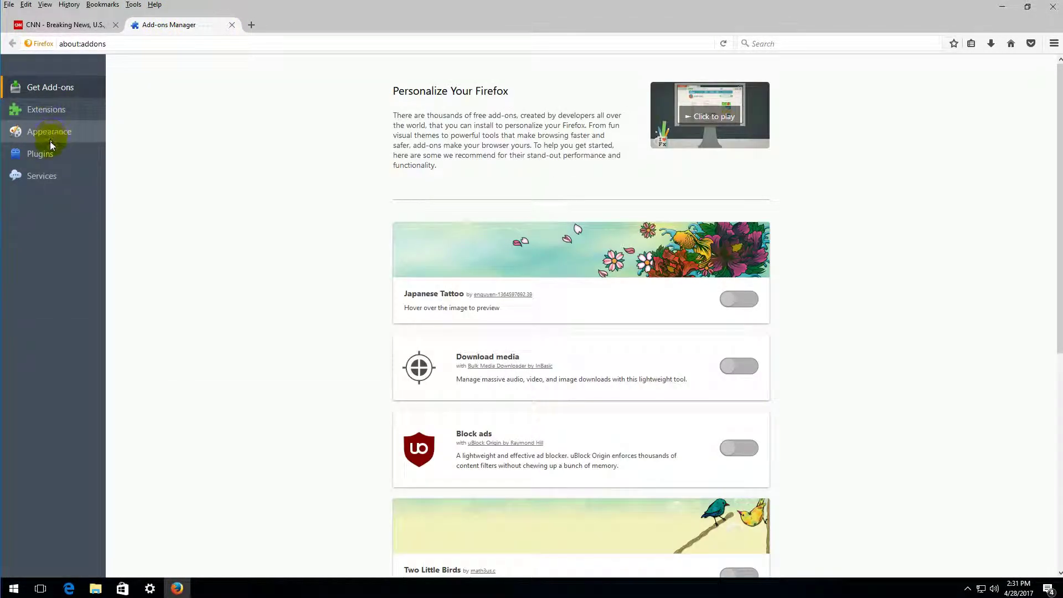
left_click(46, 111)
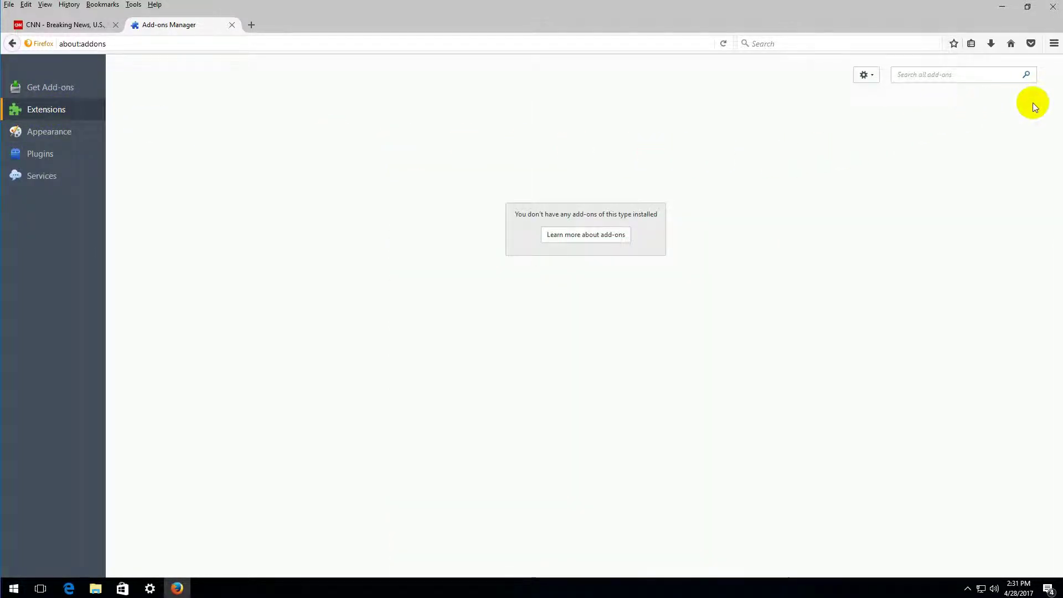
Search the available add-ons for "classic" and install Classic Theme Restorer, restarting Firefox to complete the installation.
left_click(963, 72)
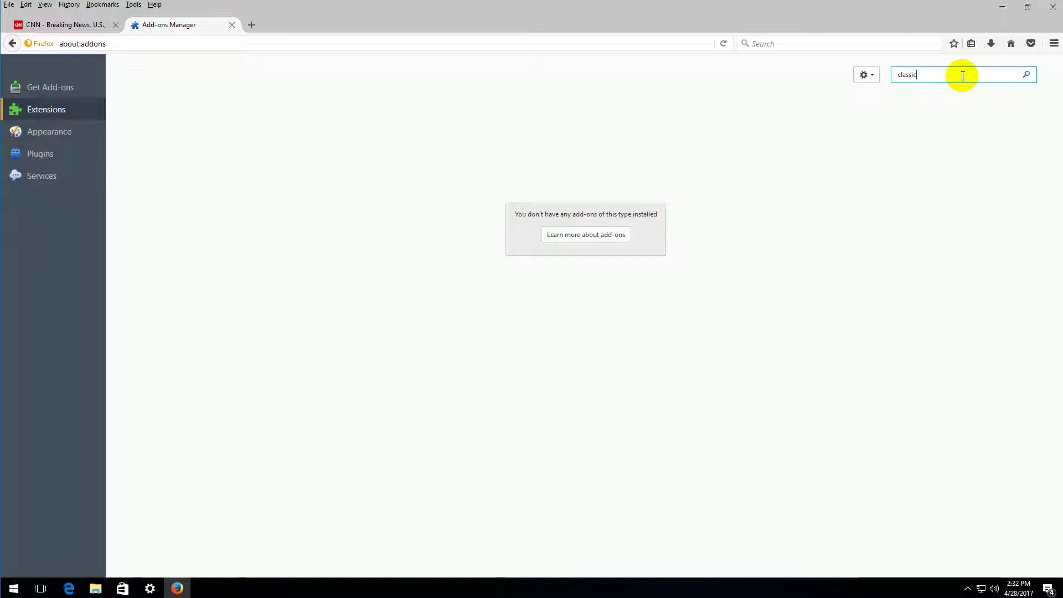
key("Return")
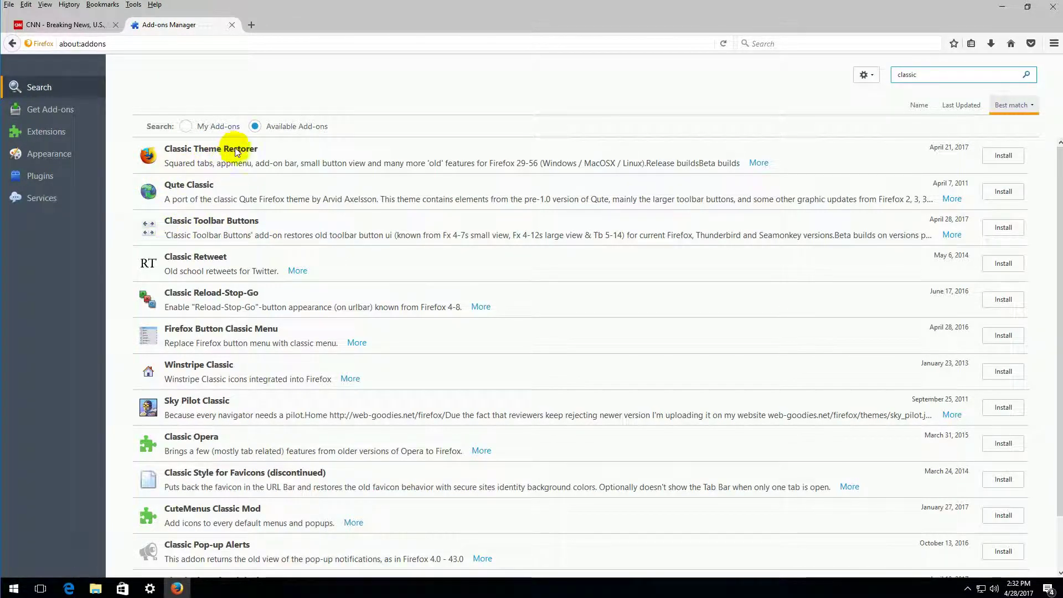
left_click(1003, 157)
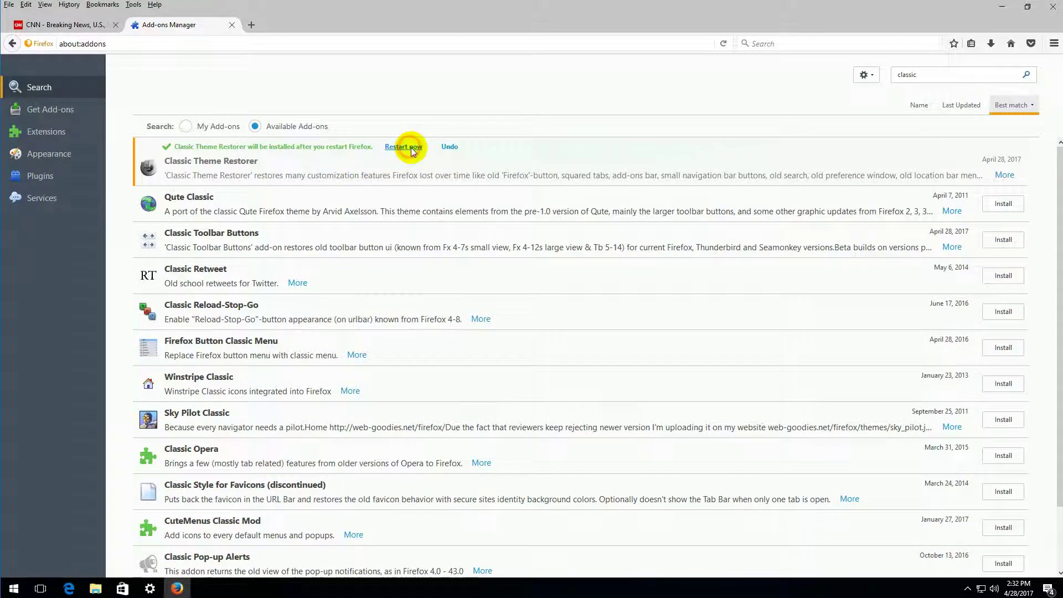
left_click(411, 147)
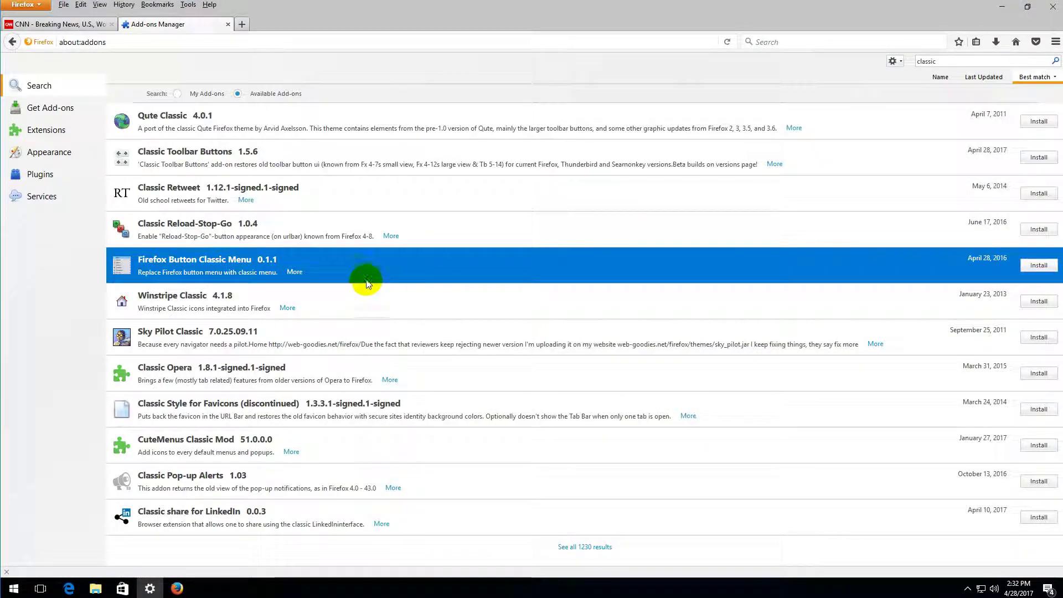
left_click(337, 227)
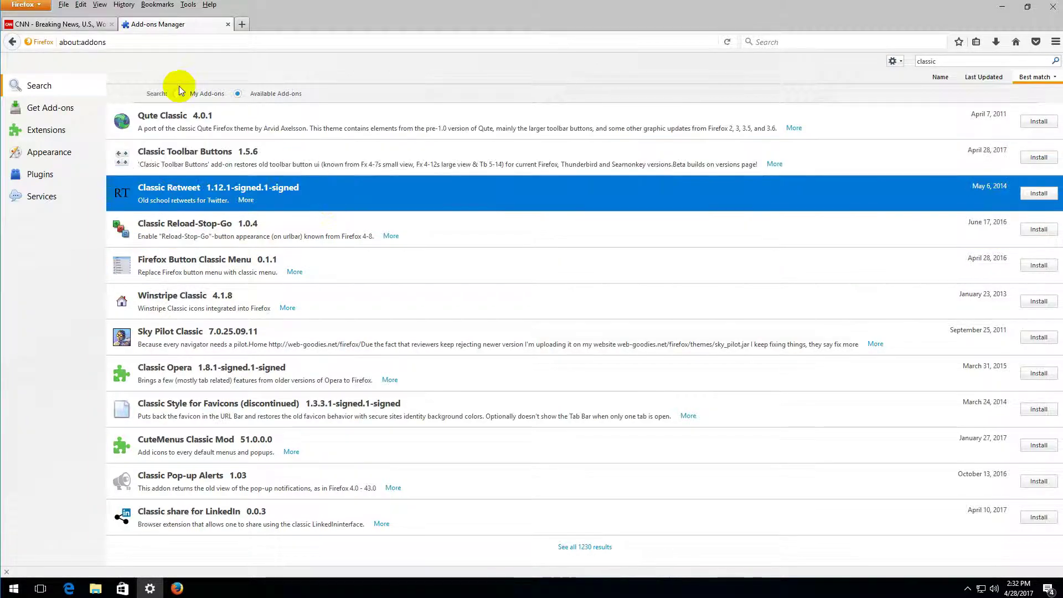
In the Classic Theme Restorer preferences, set the tab position to "Tabs not on top (v1) - [tabsontop=false] attribute" and accept it.
left_click(188, 5)
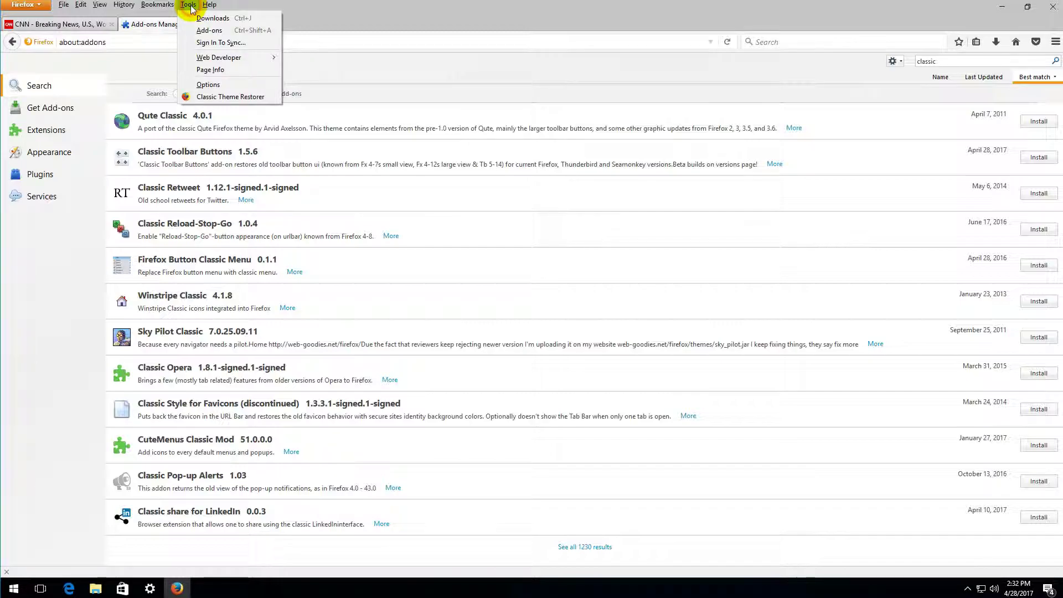
left_click(247, 97)
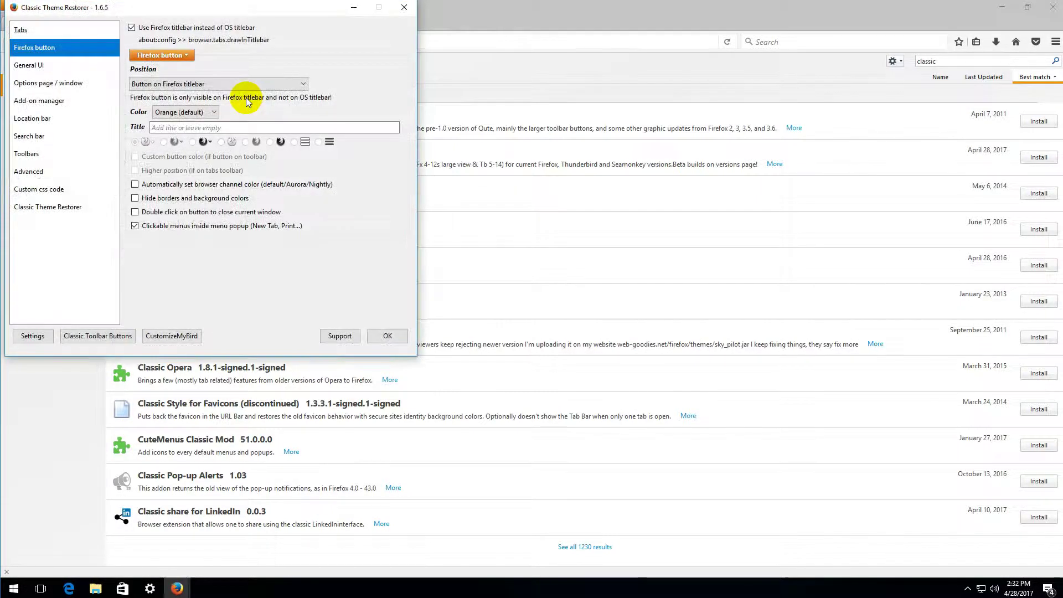
left_click_drag(236, 14, 562, 135)
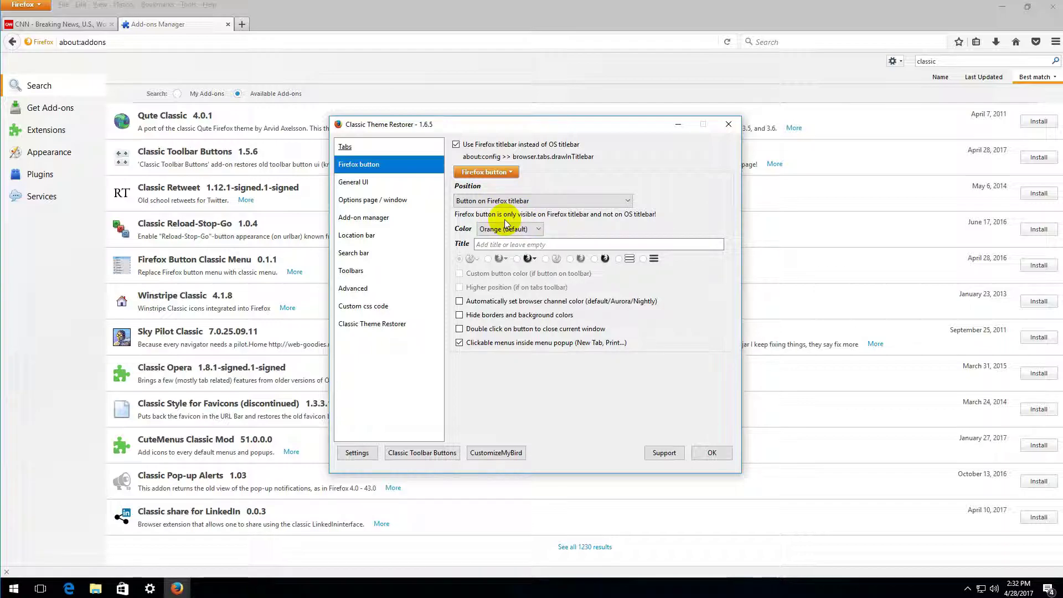
left_click(347, 149)
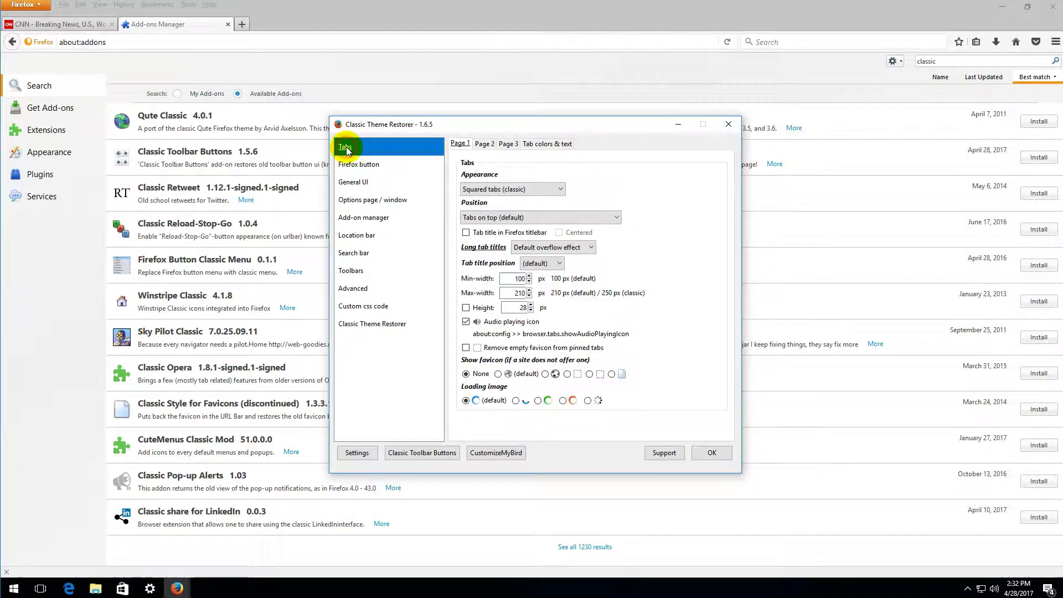
left_click(615, 220)
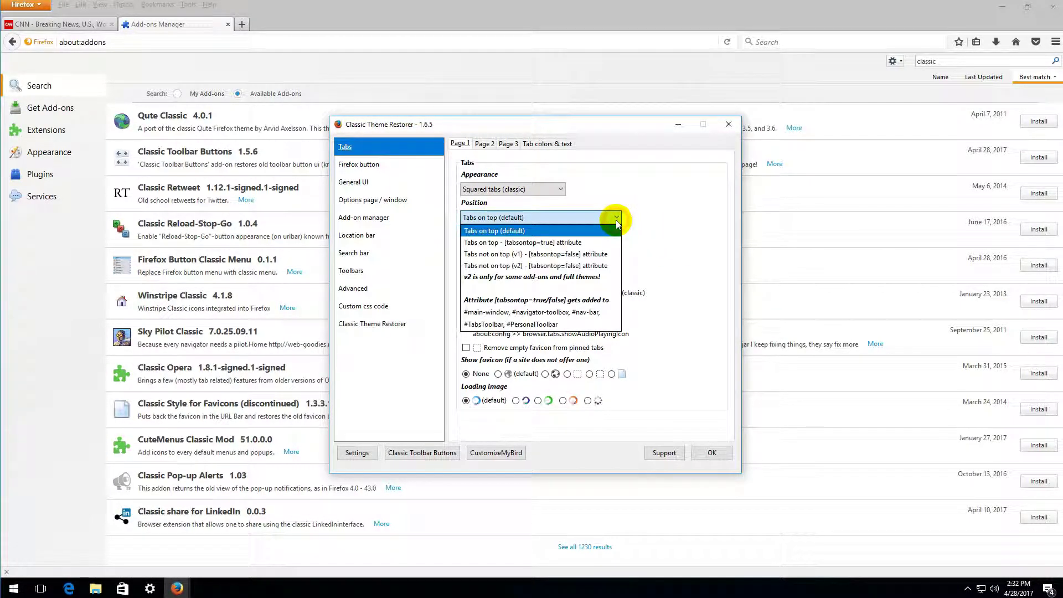
left_click(497, 255)
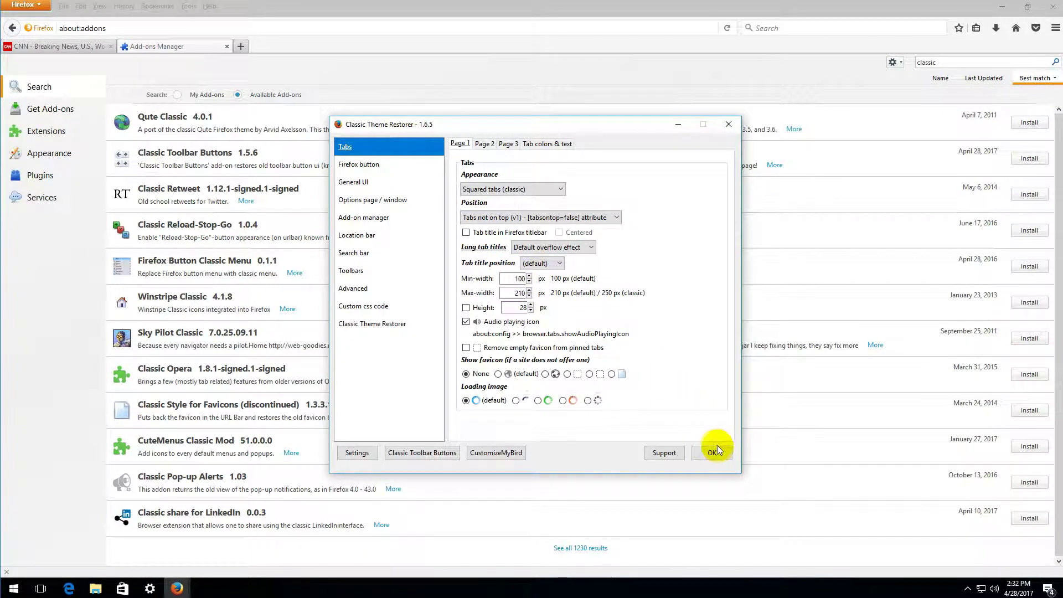
left_click(712, 454)
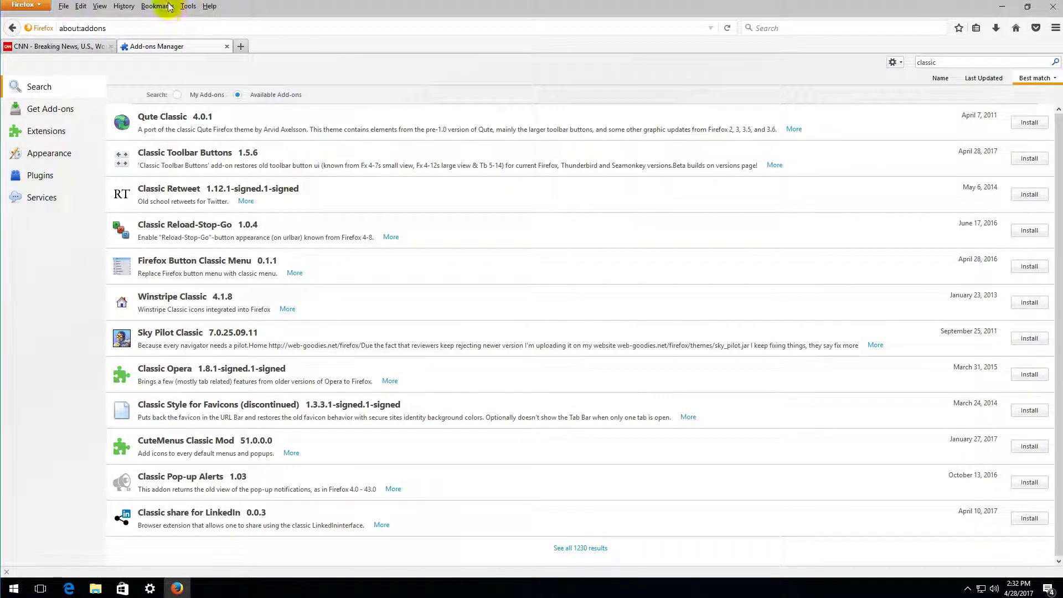
Enable movable back-forward buttons in the Classic Theme Restorer's General UI preferences, accept the change and close the Add-ons Manager.
left_click(187, 6)
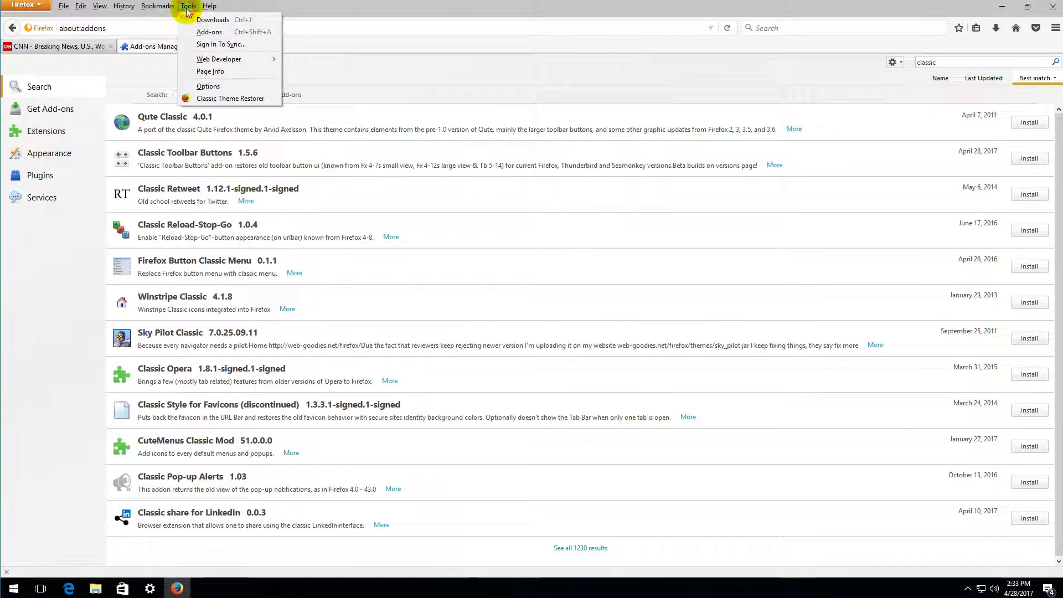
left_click(246, 98)
left_click(452, 199)
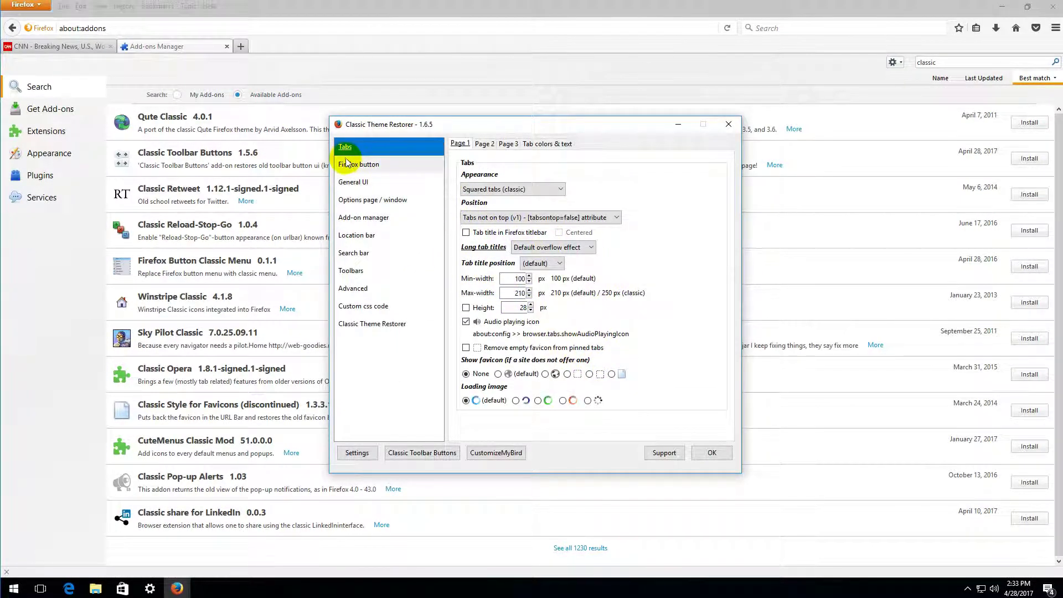
left_click(366, 184)
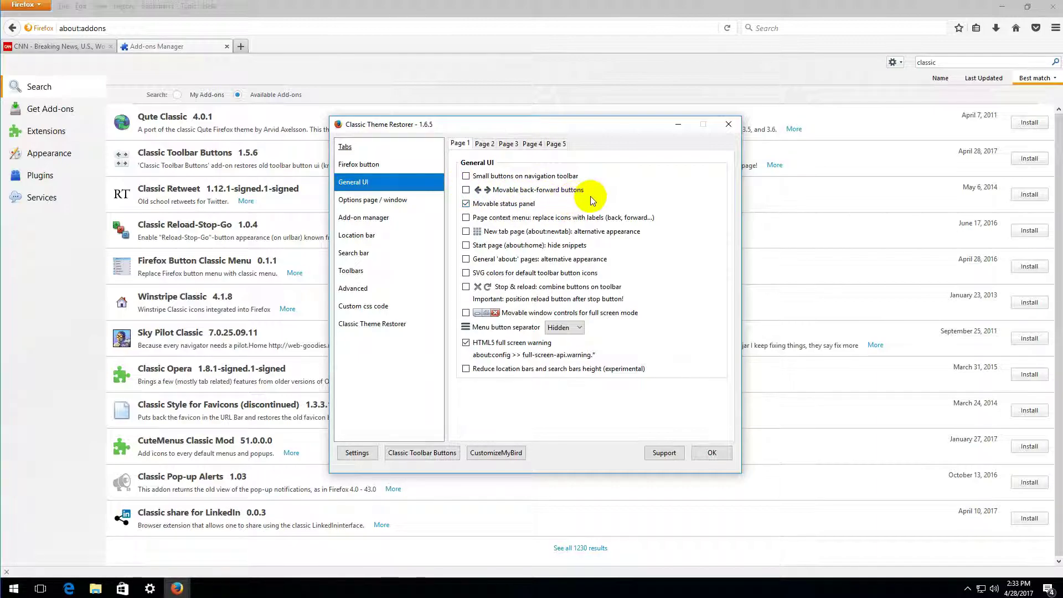
left_click(466, 190)
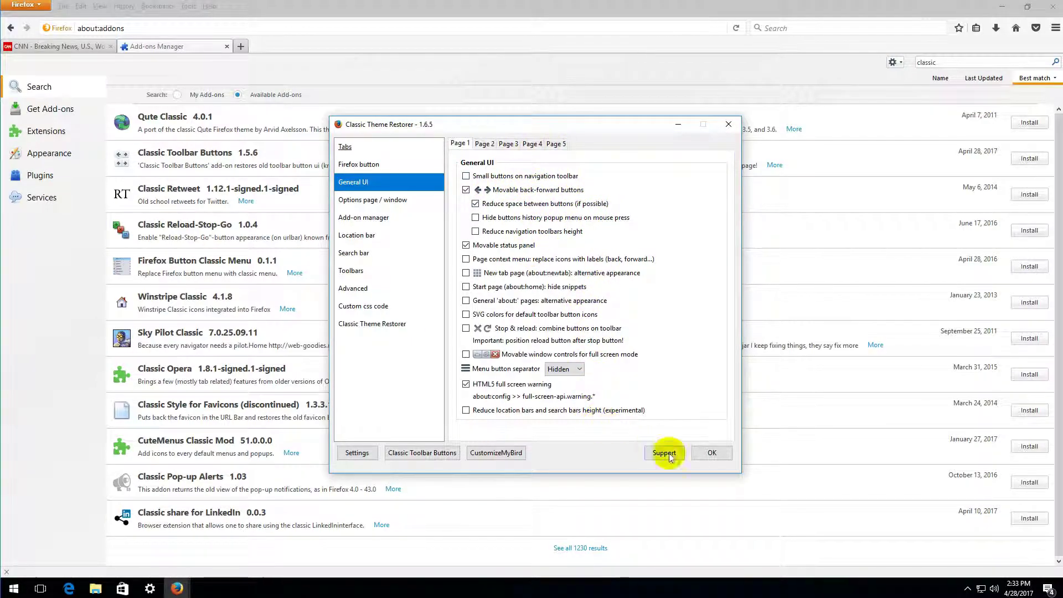
left_click(710, 453)
left_click(708, 450)
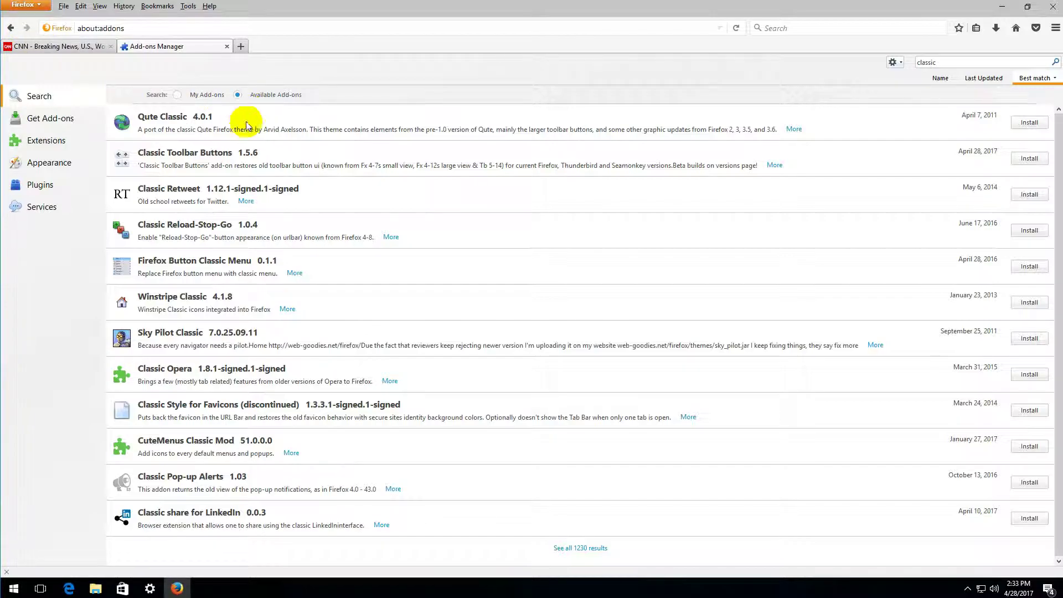
left_click(226, 46)
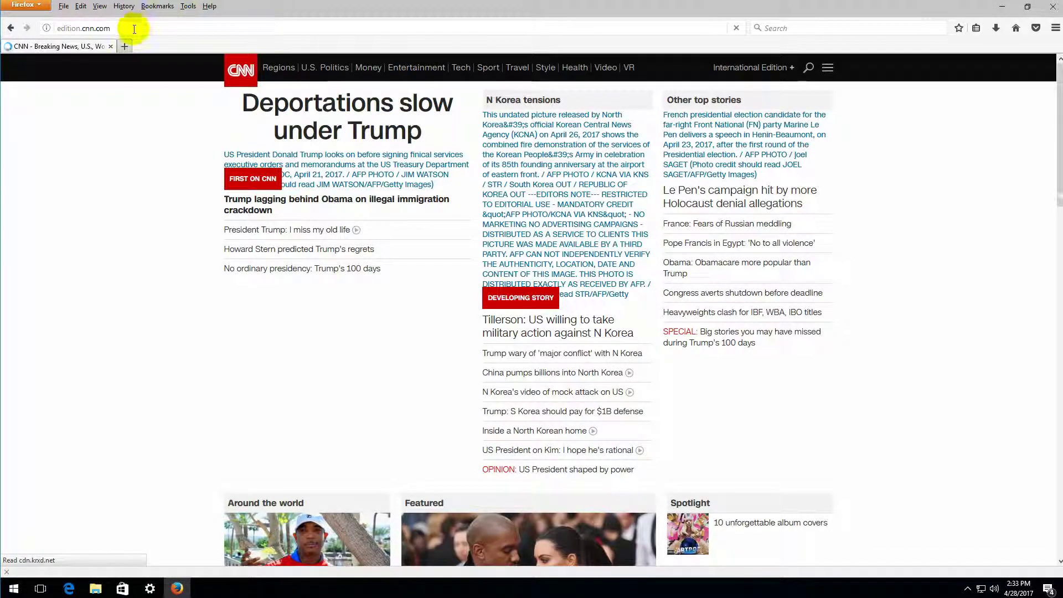
left_click(188, 6)
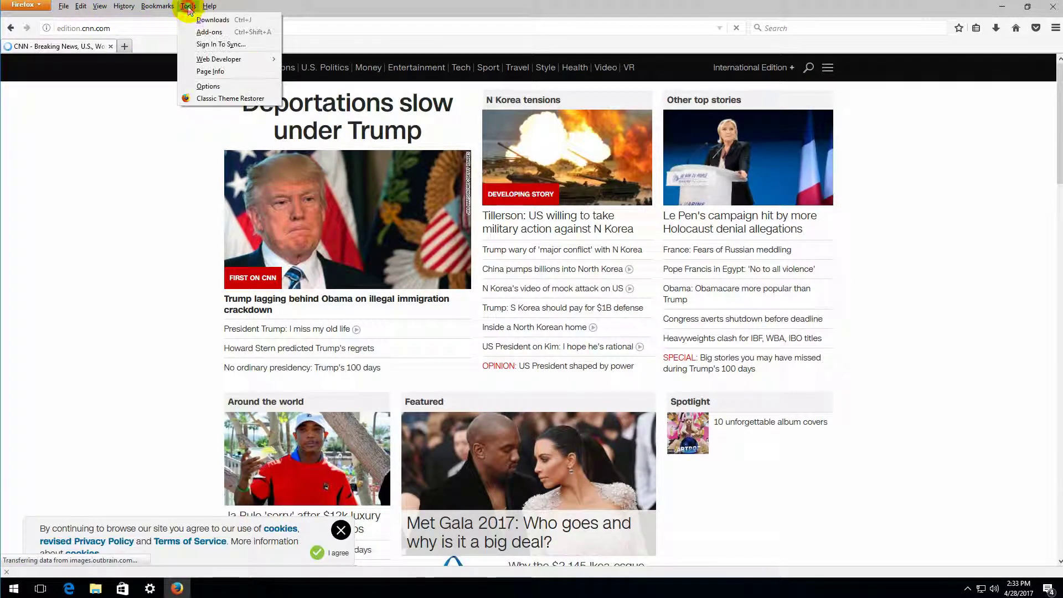
left_click(221, 87)
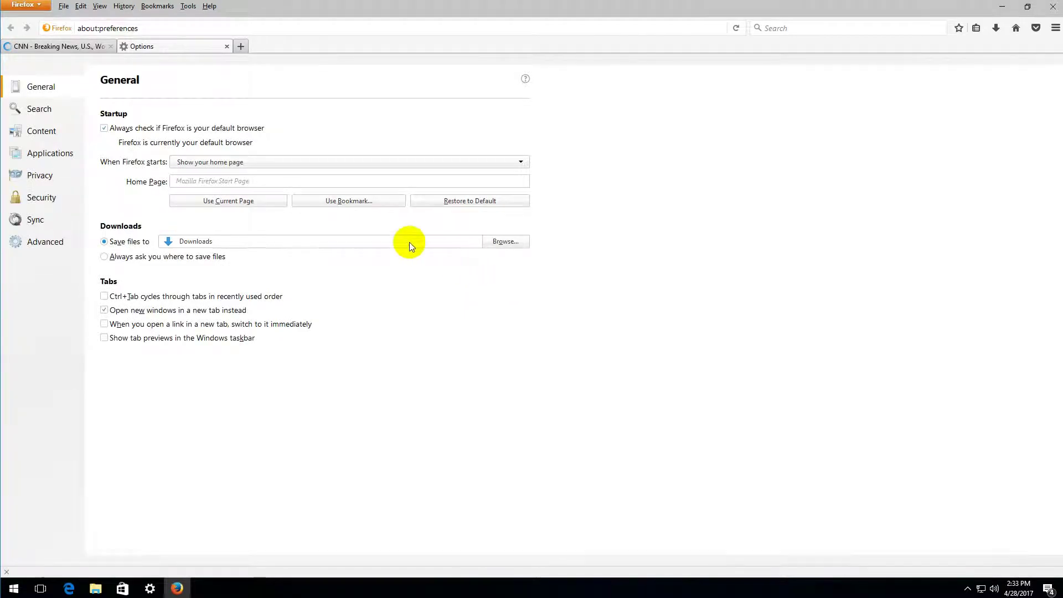
left_click(268, 183)
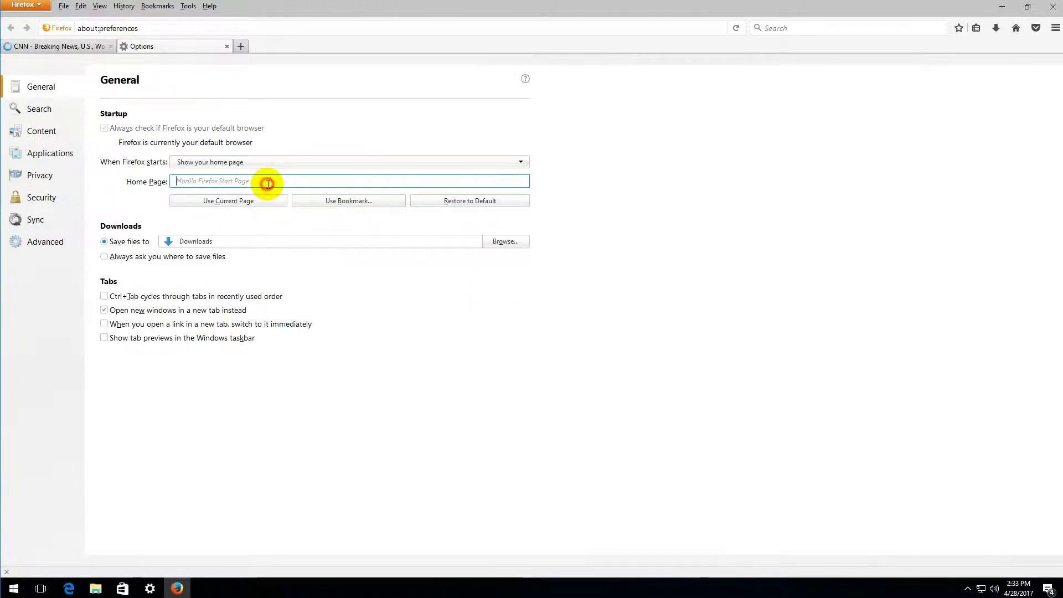
type("http:/")
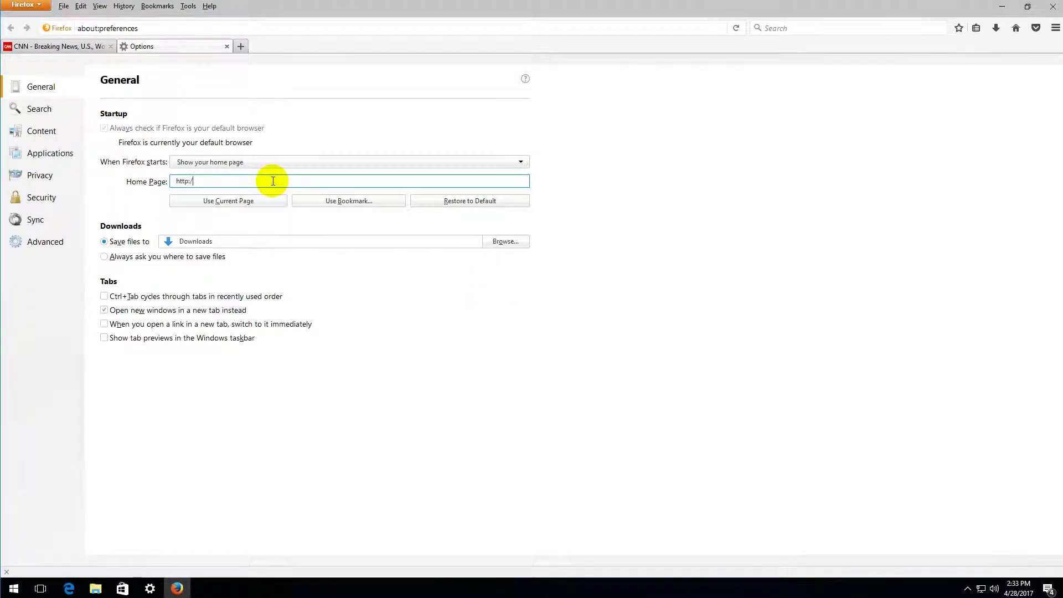
type("/www.g")
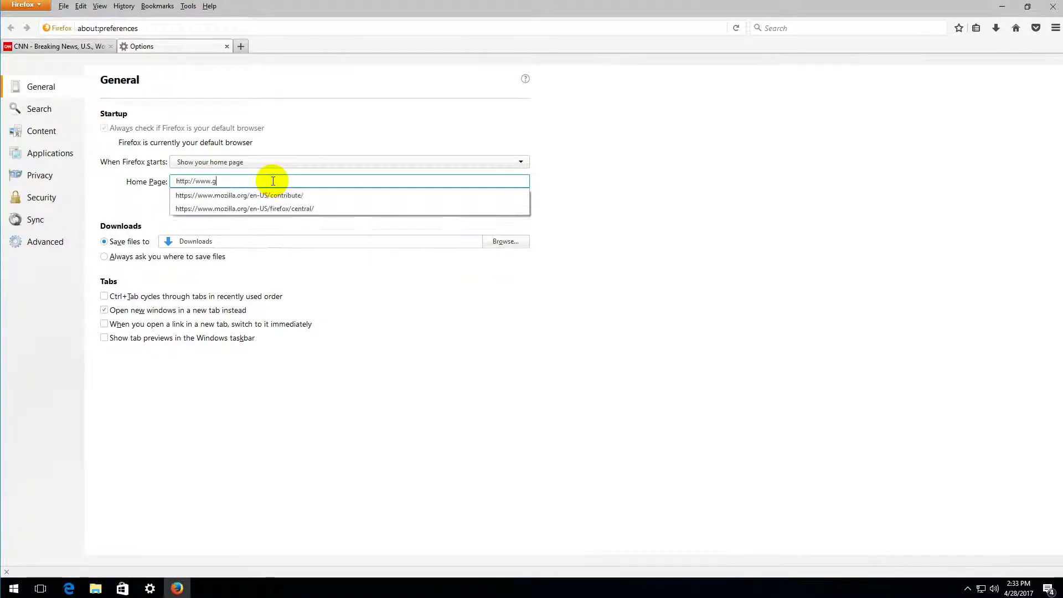
type("oogle.com")
key("Tab")
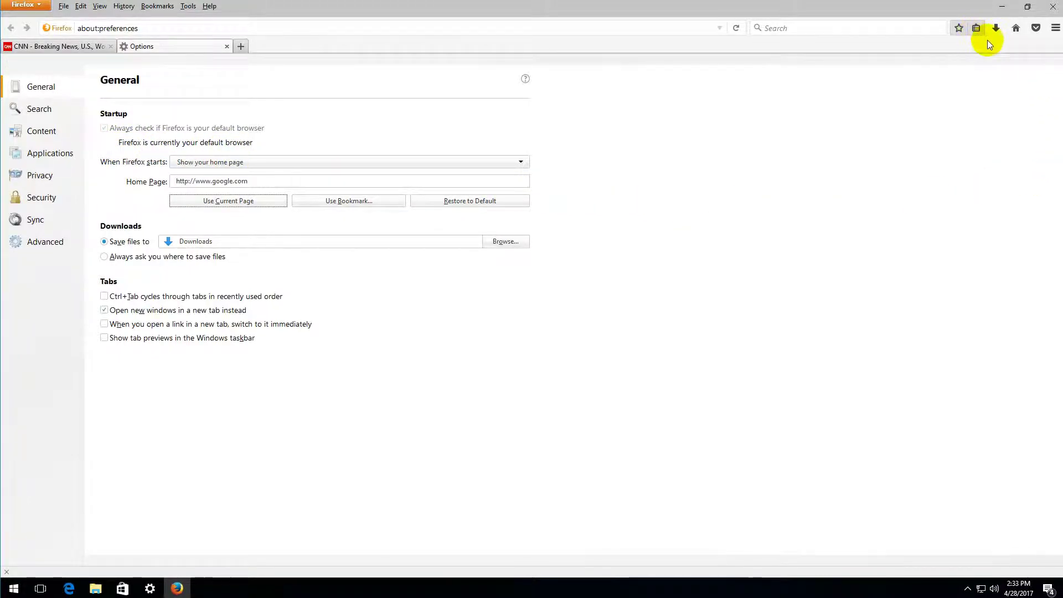
Load the home page in the Options tab, close that tab, and load the home page in the remaining CNN tab.
left_click(1019, 30)
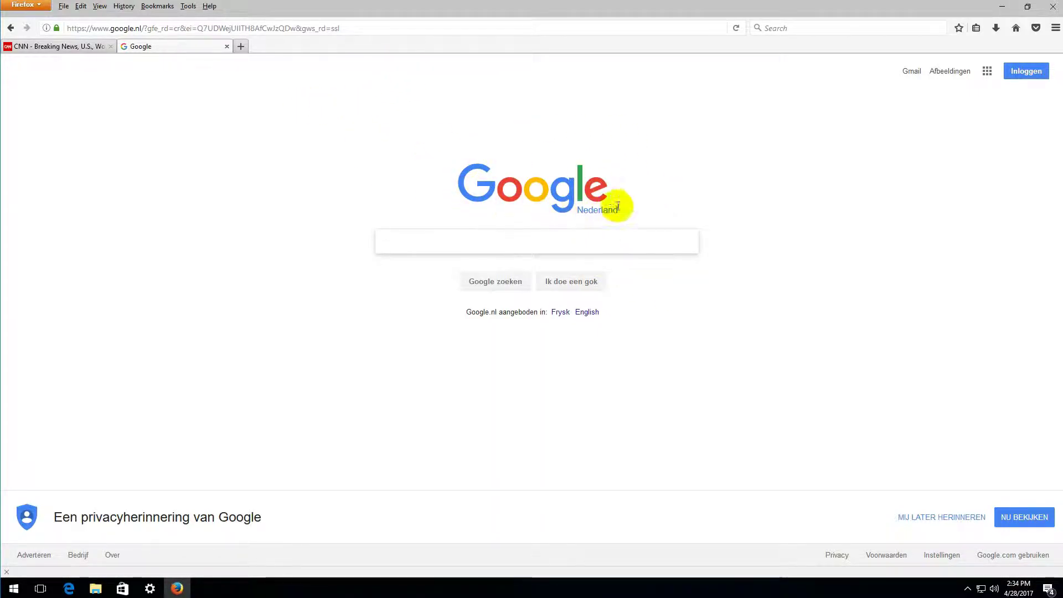
left_click(227, 47)
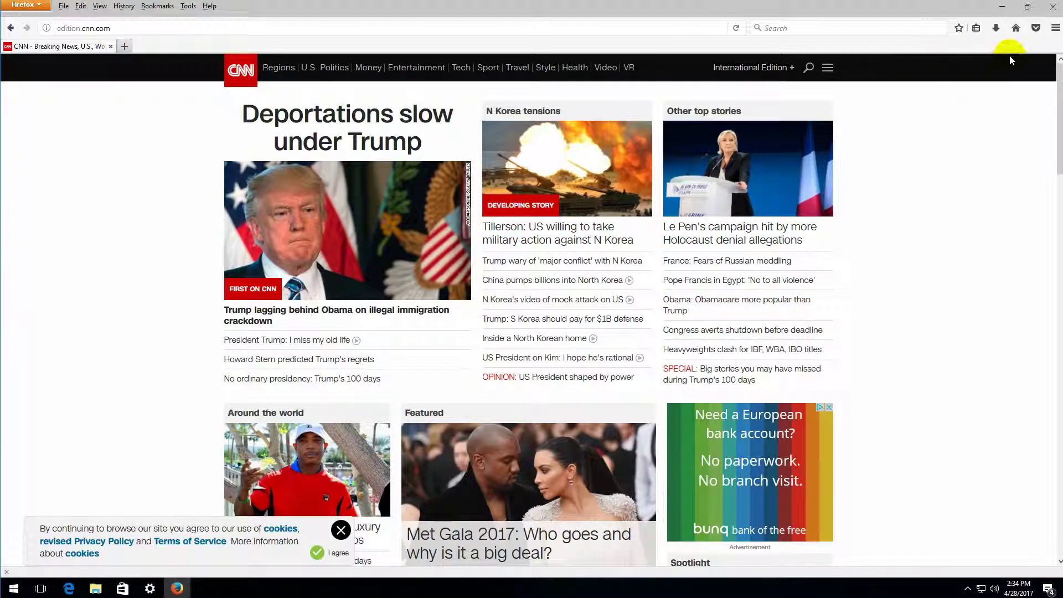
left_click(1016, 30)
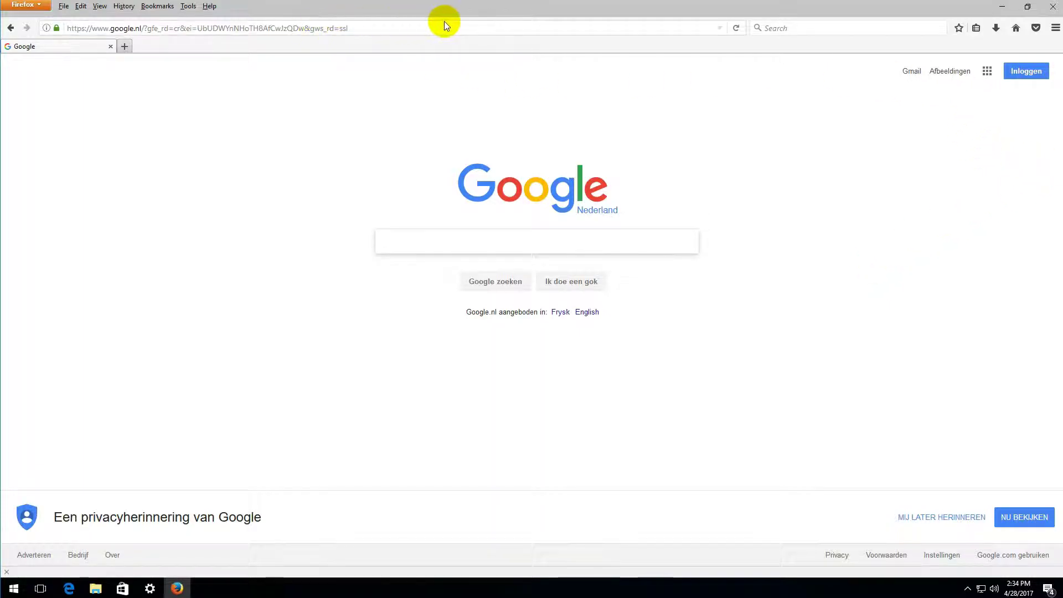
Customize the navigation toolbar by placing the Home, Stop and Reload buttons in that order directly after the Forward button.
right_click(527, 8)
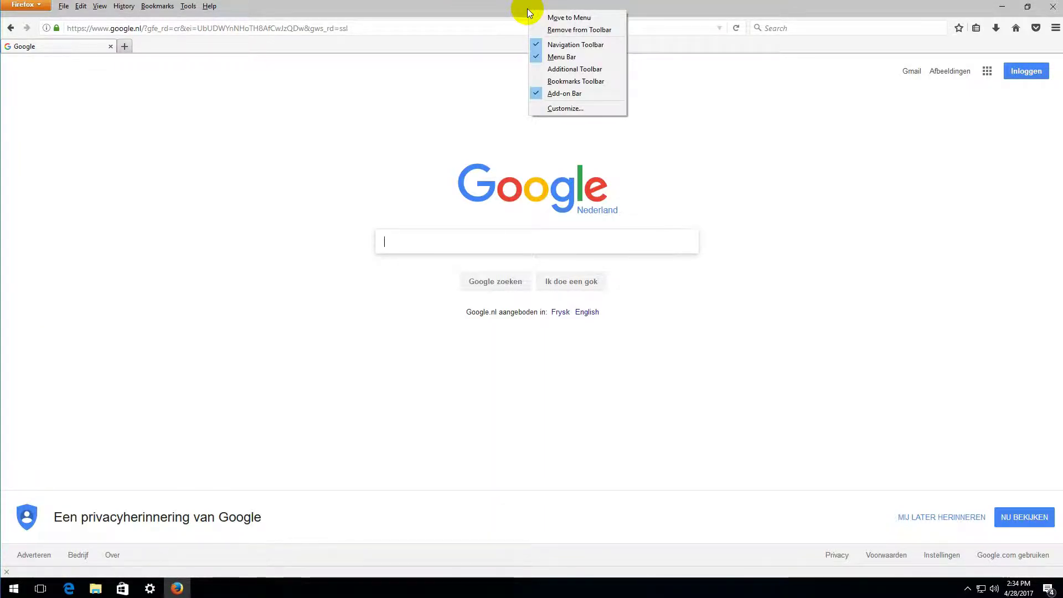
left_click(575, 109)
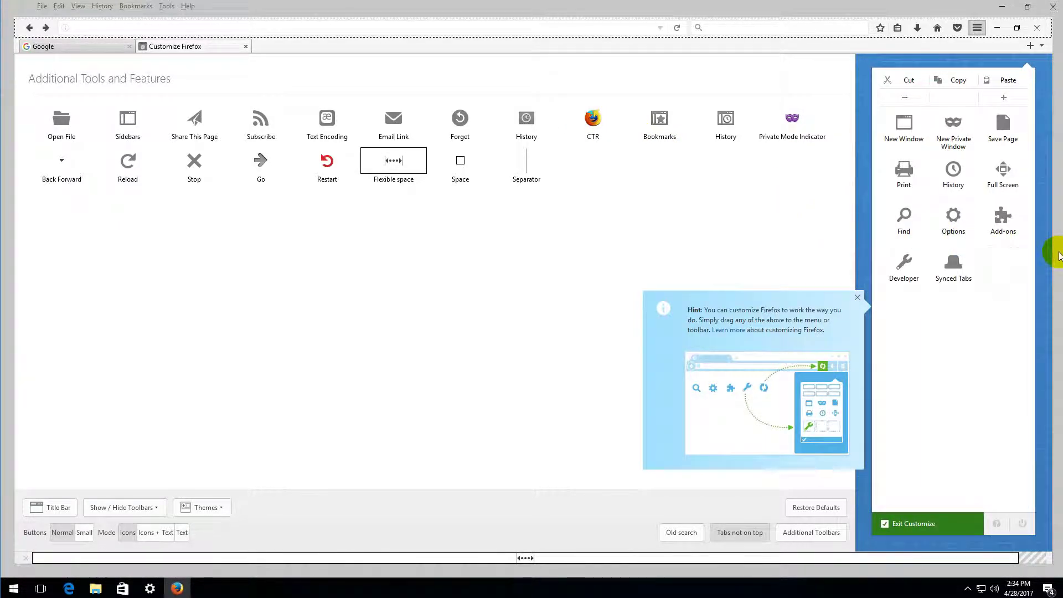
left_click(858, 298)
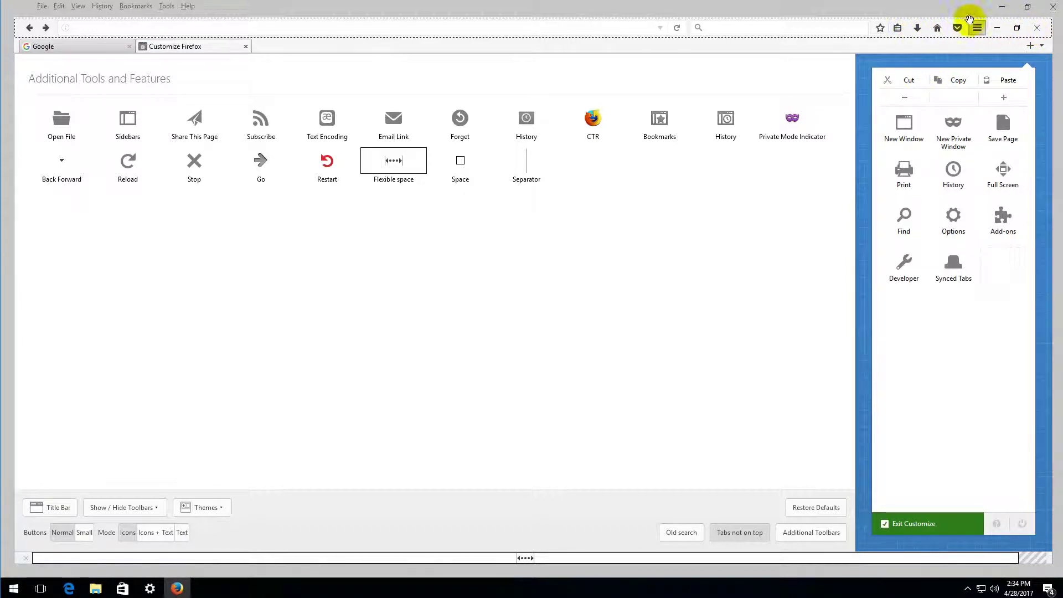
left_click_drag(938, 28, 66, 32)
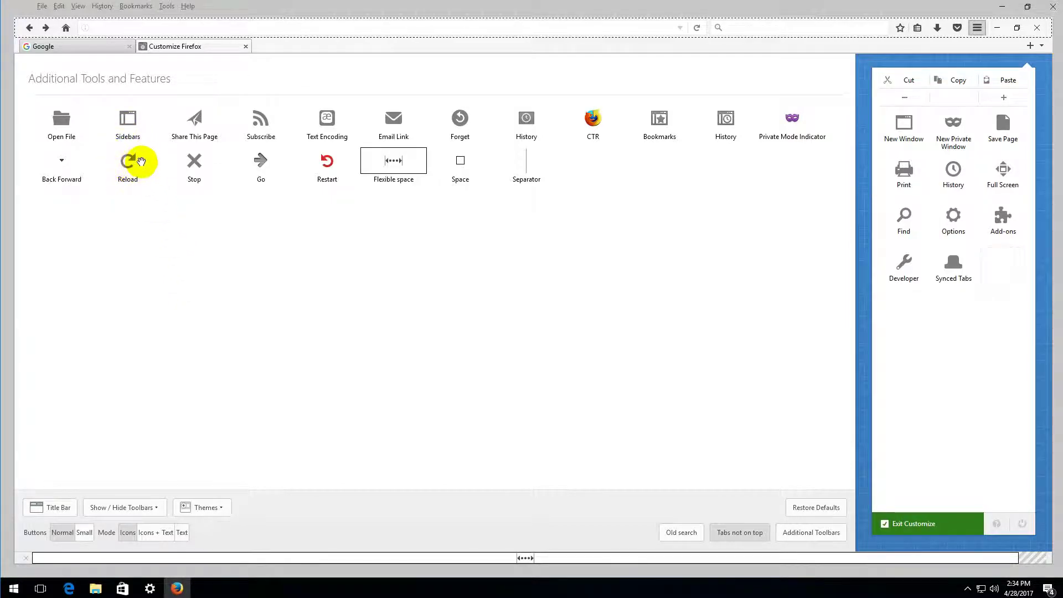
left_click_drag(130, 163, 83, 27)
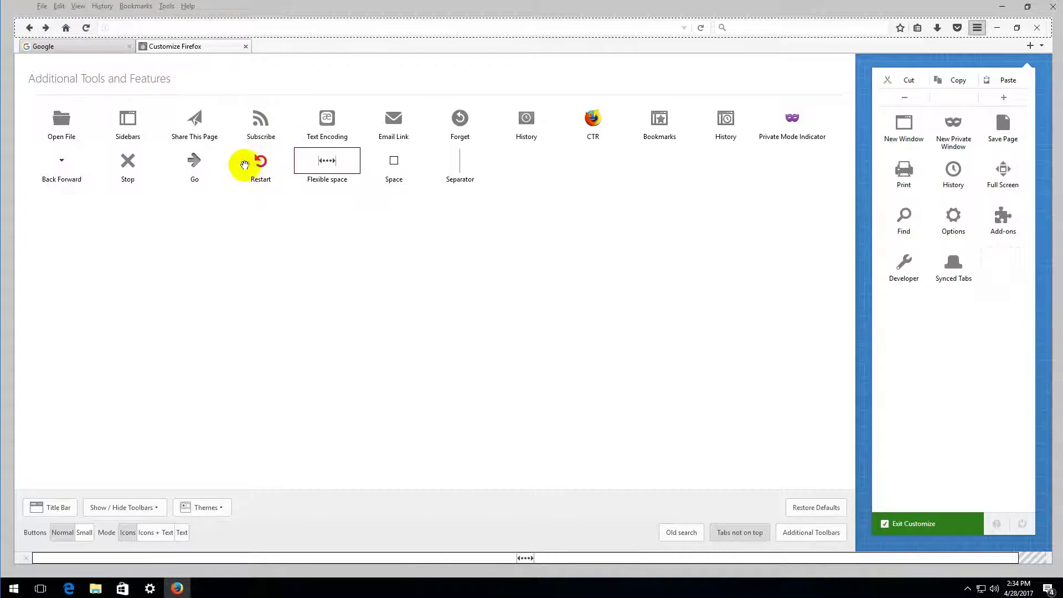
left_click_drag(122, 161, 83, 25)
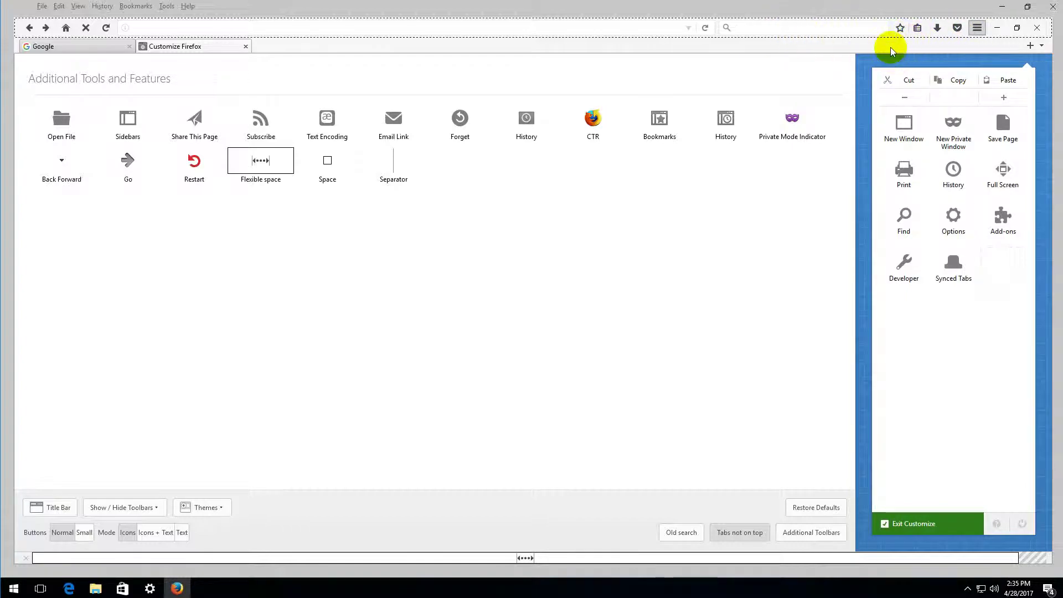
Remove the Bookmarks, Pocket, Firefox menu, Min/max/close and Search items from the navigation toolbar and leave customization.
left_click_drag(902, 26, 606, 185)
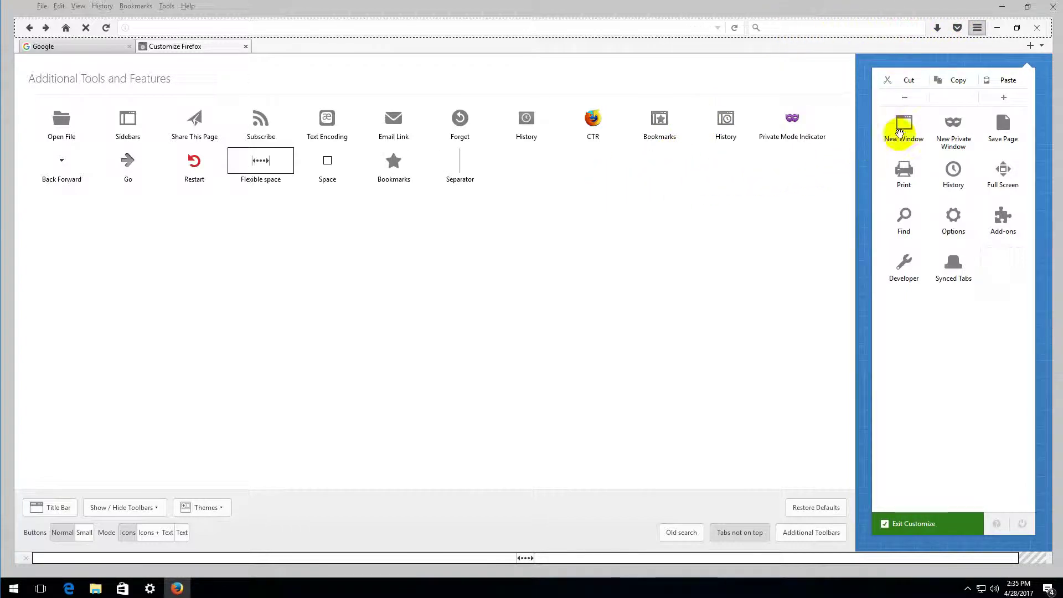
left_click_drag(679, 157, 606, 208)
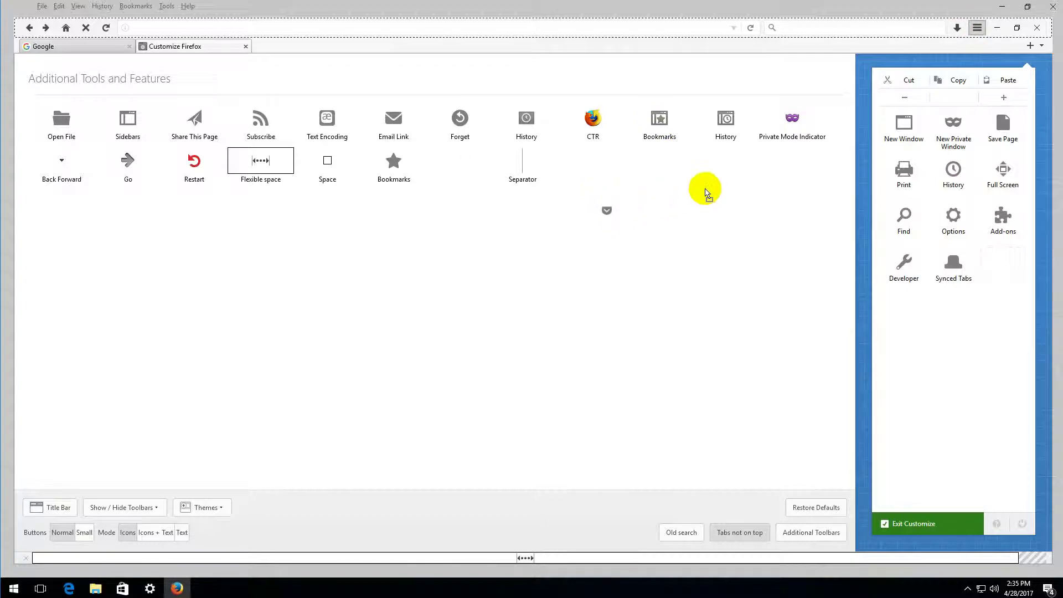
left_click_drag(977, 28, 693, 235)
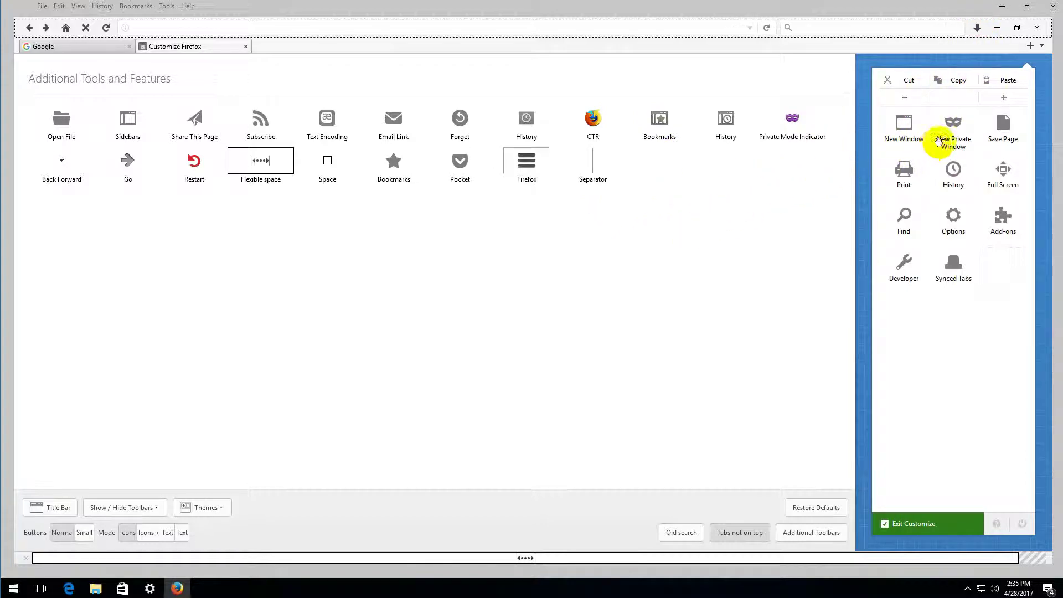
left_click_drag(998, 28, 743, 213)
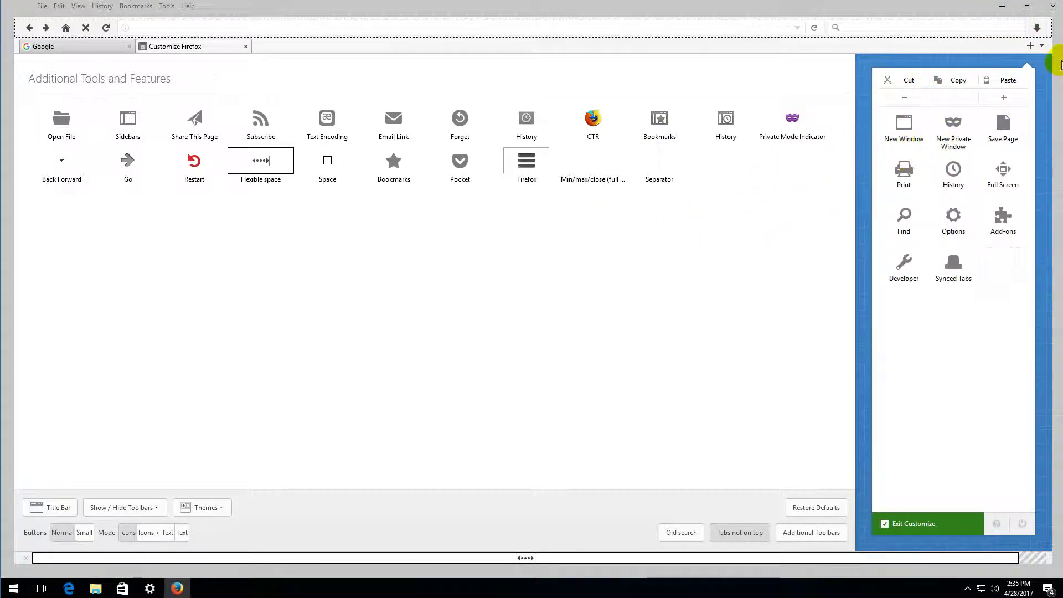
left_click_drag(881, 29, 669, 238)
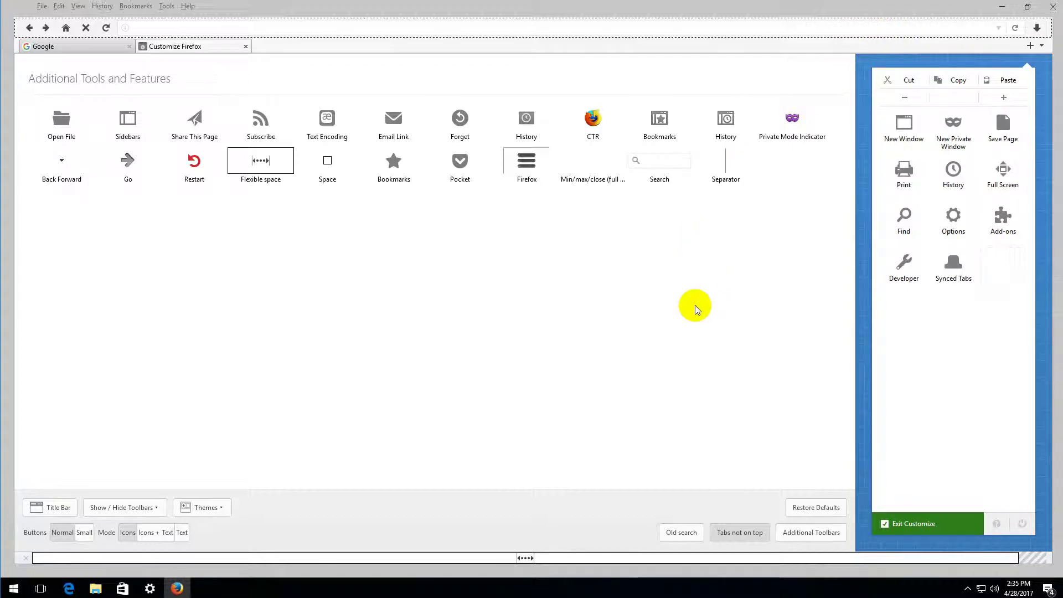
left_click(246, 46)
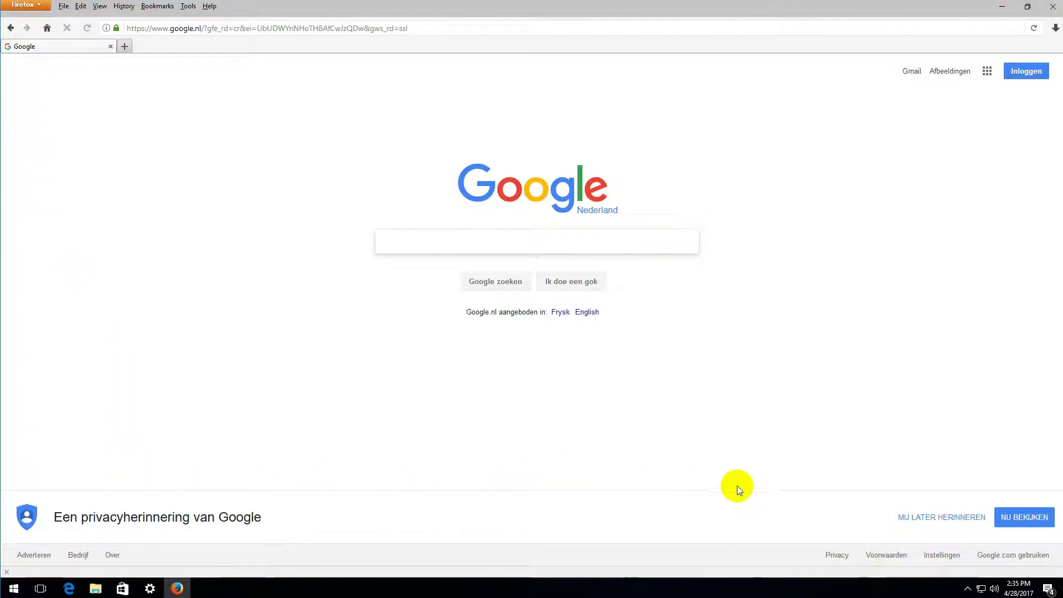
Load the home page with the relocated Home button, then close Firefox and start it again from the desktop.
left_click(47, 28)
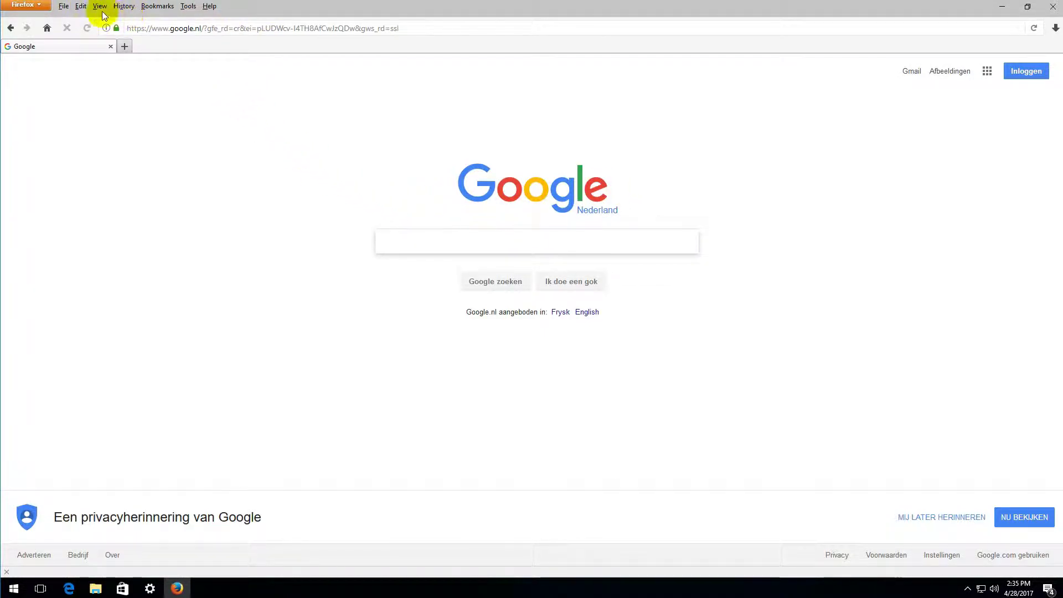
left_click(1047, 16)
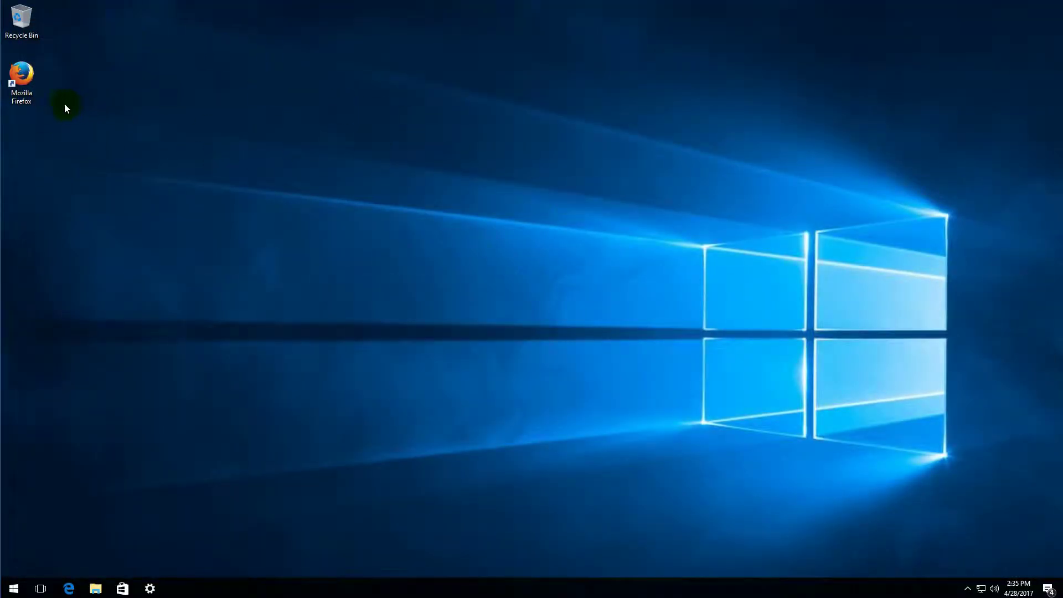
double_click(24, 80)
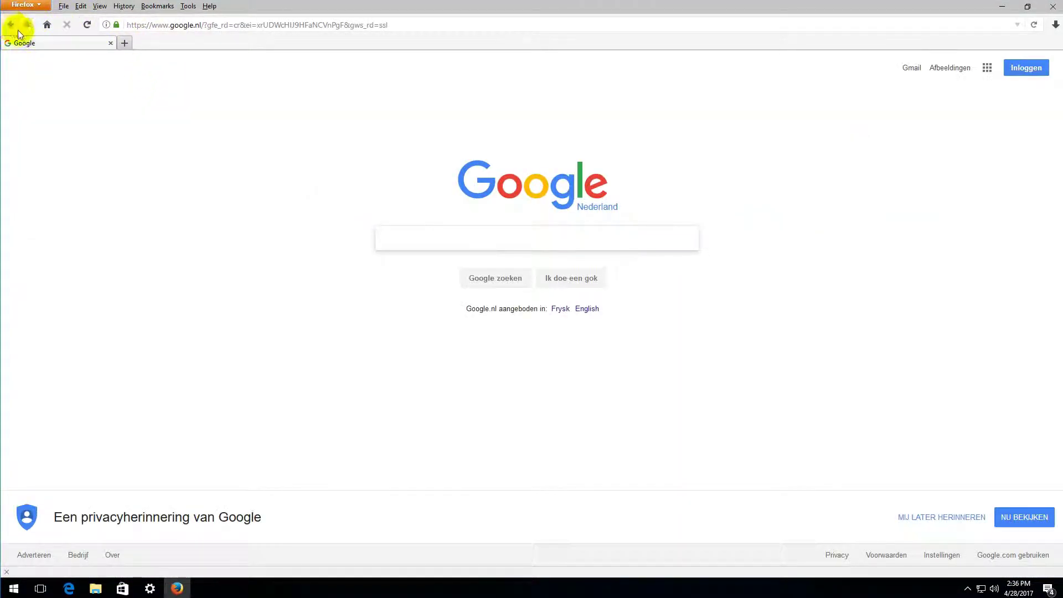
Load telegraaf.nl in place of the Google page and accept the site's cookies.
left_click(243, 24)
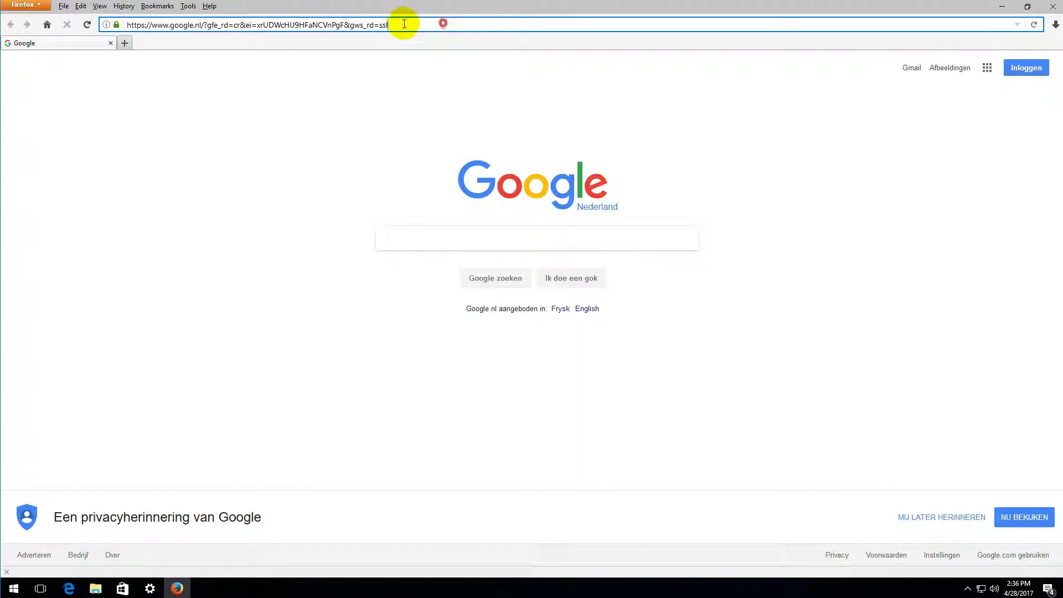
left_click_drag(429, 24, 87, 27)
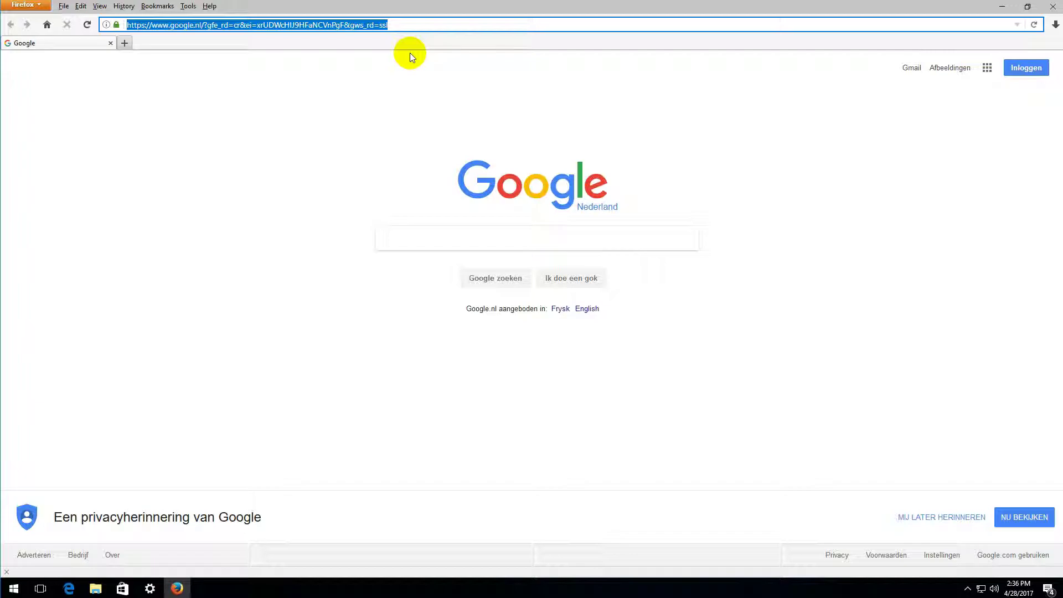
type("telegraaf.nl")
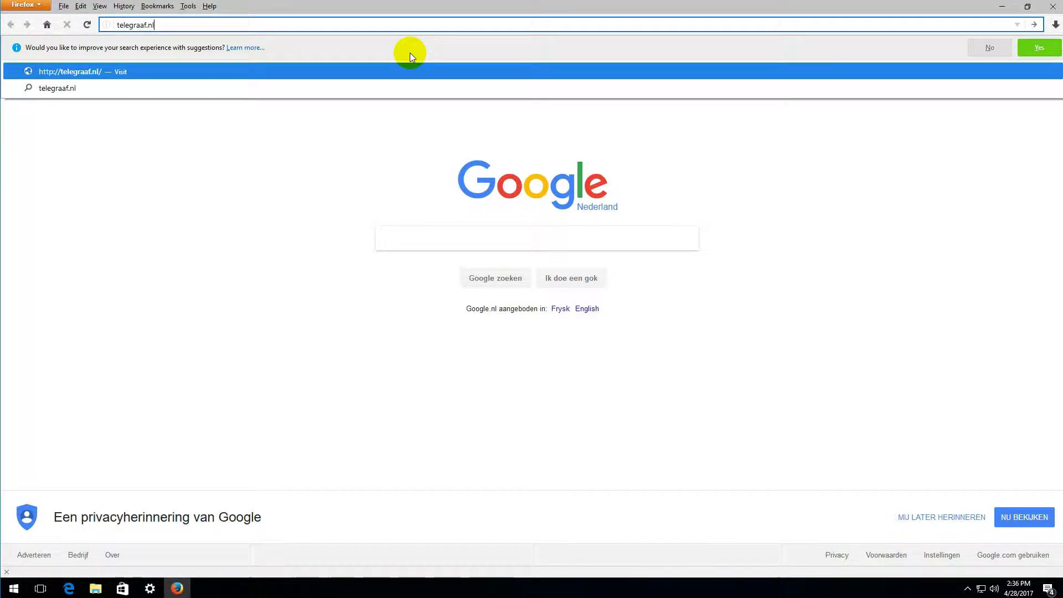
key("Return")
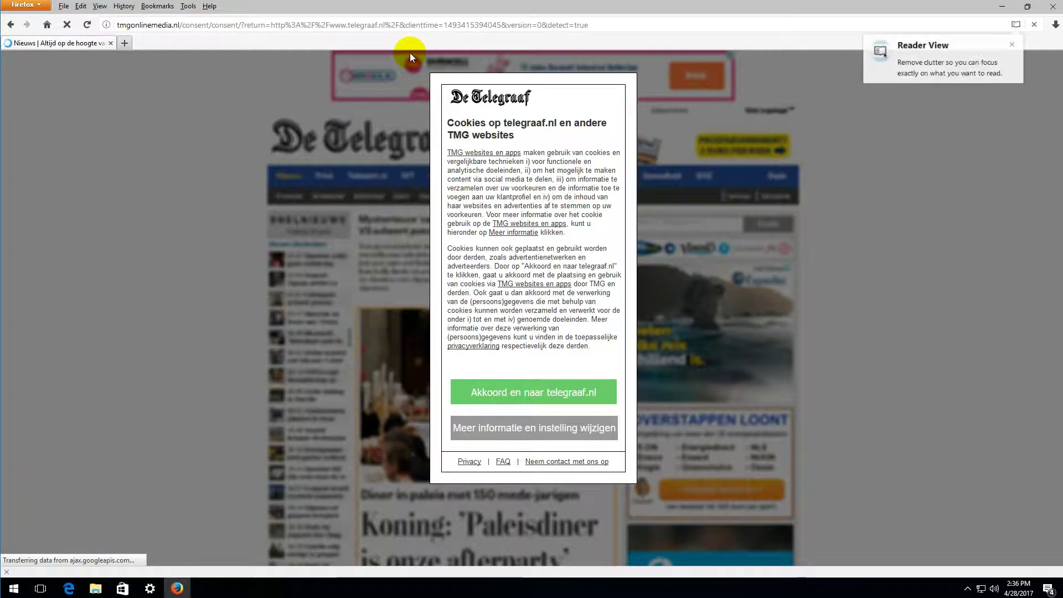
left_click(557, 397)
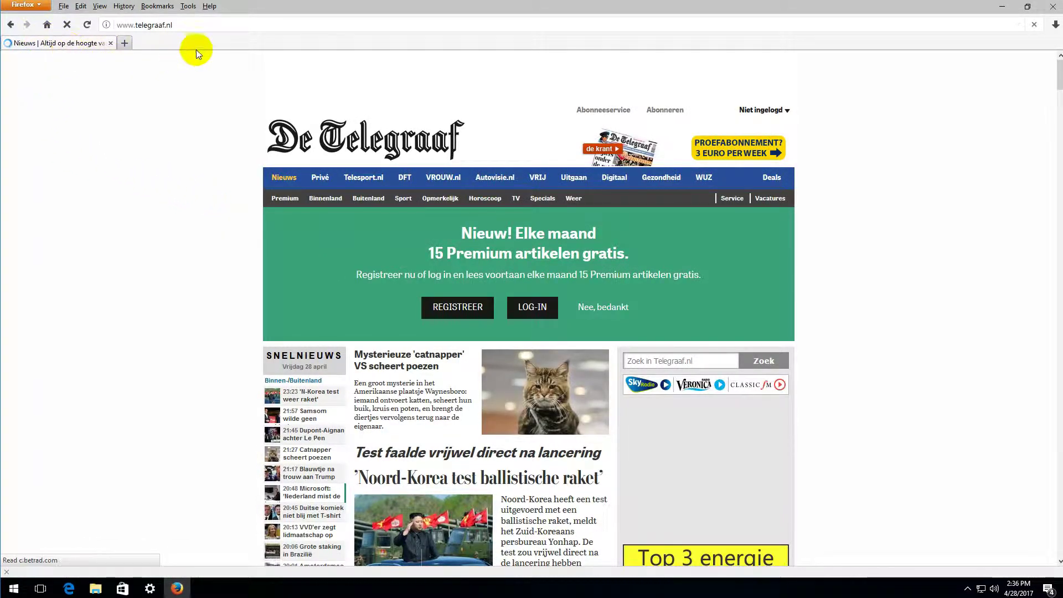
Show the Bookmarks Toolbar and delete its Getting Started and Most Visited items.
right_click(323, 8)
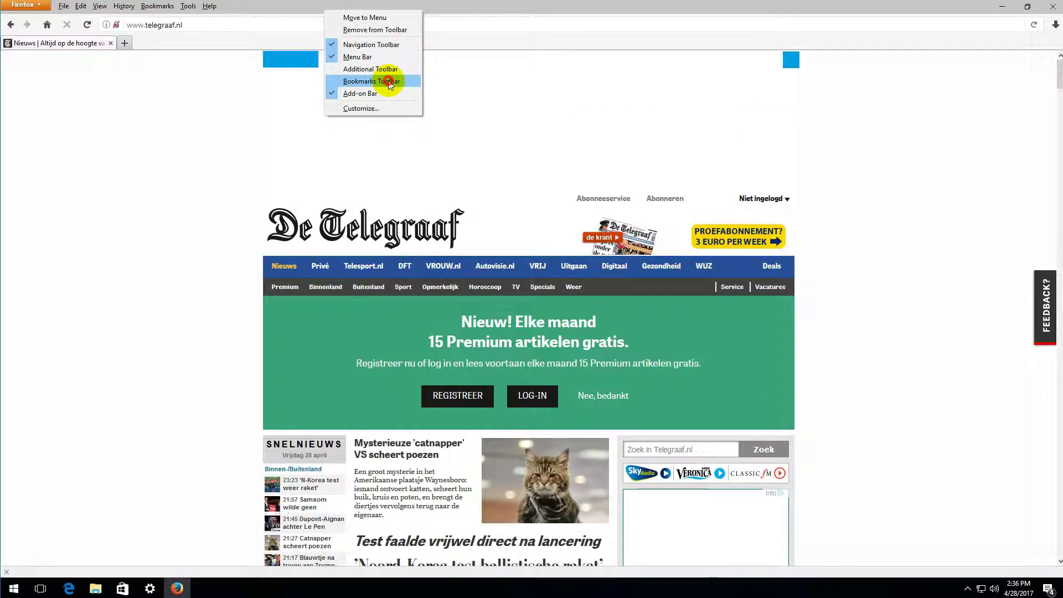
left_click(388, 80)
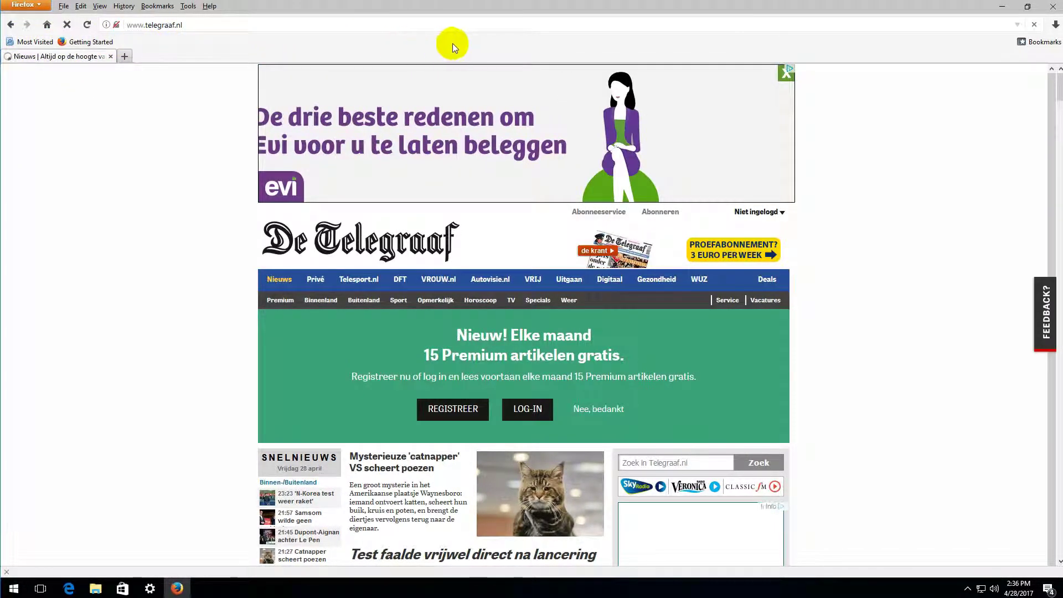
right_click(95, 46)
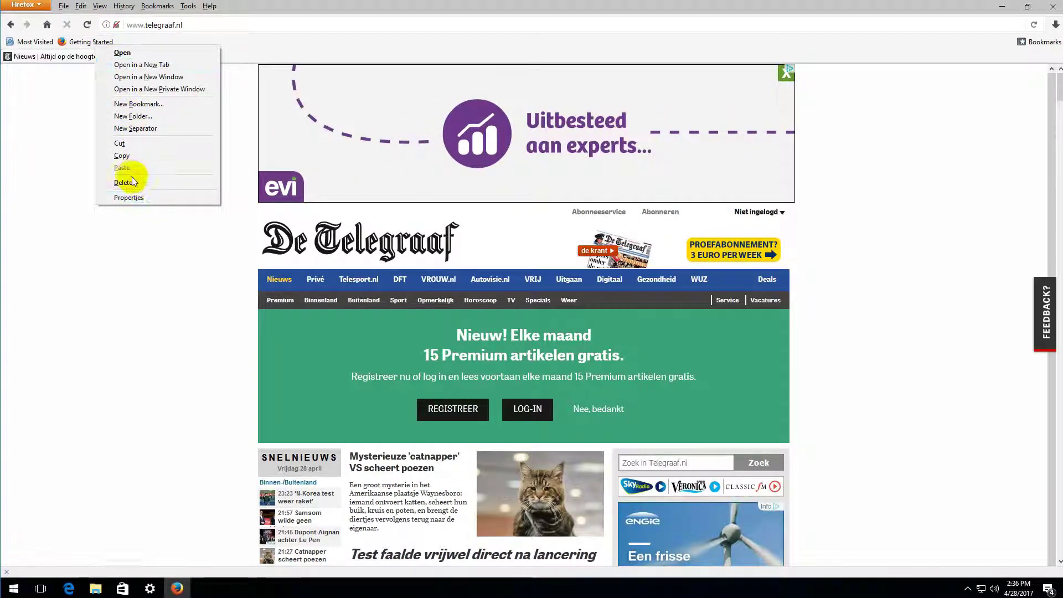
left_click(133, 183)
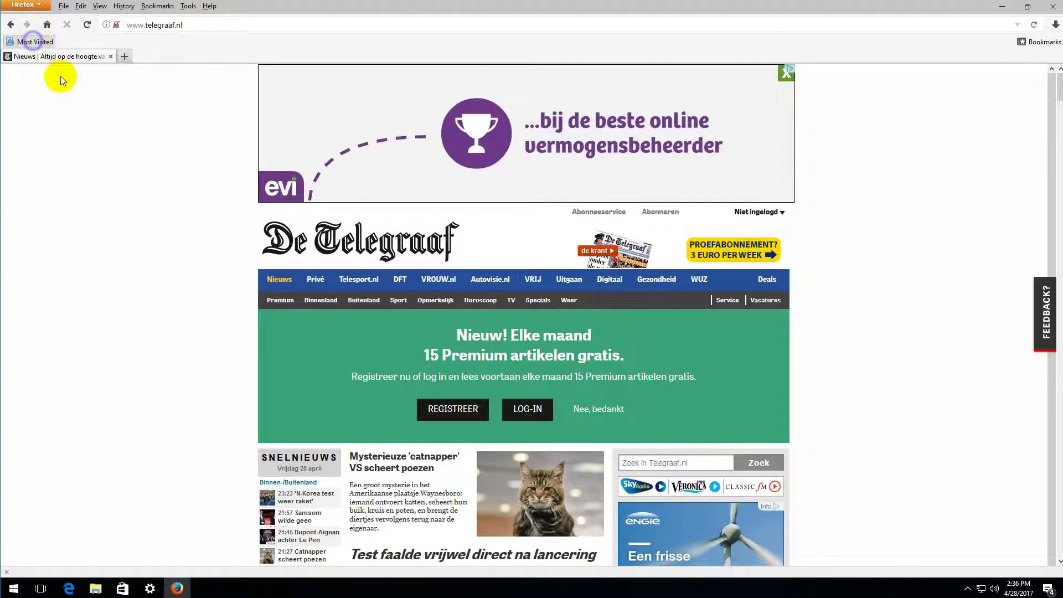
right_click(33, 41)
left_click(65, 140)
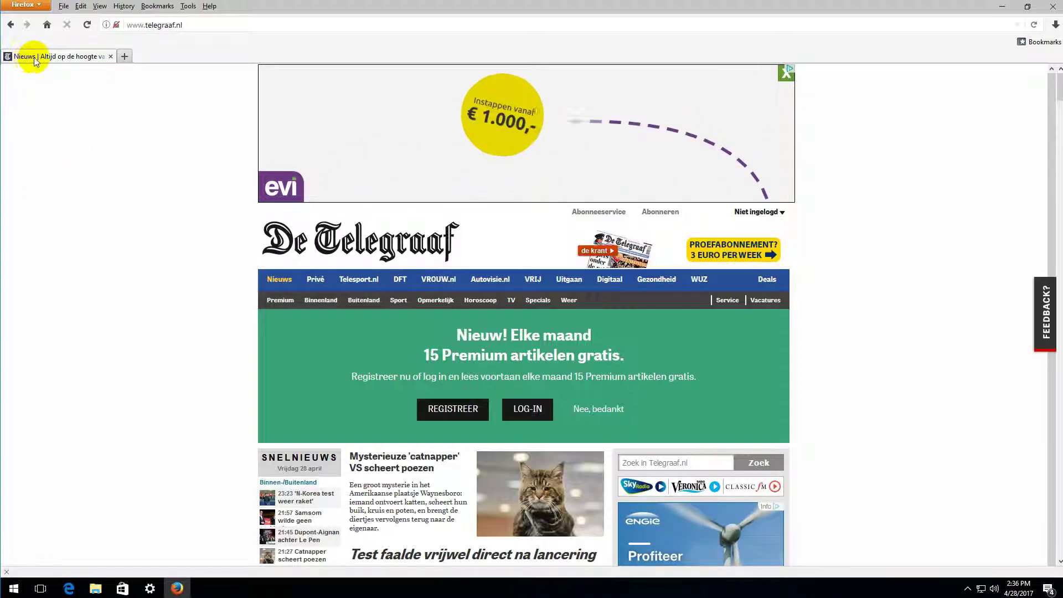
Add the open telegraaf.nl page to the Bookmarks Toolbar and rename the bookmark Telegraaf.
left_click_drag(24, 57, 60, 42)
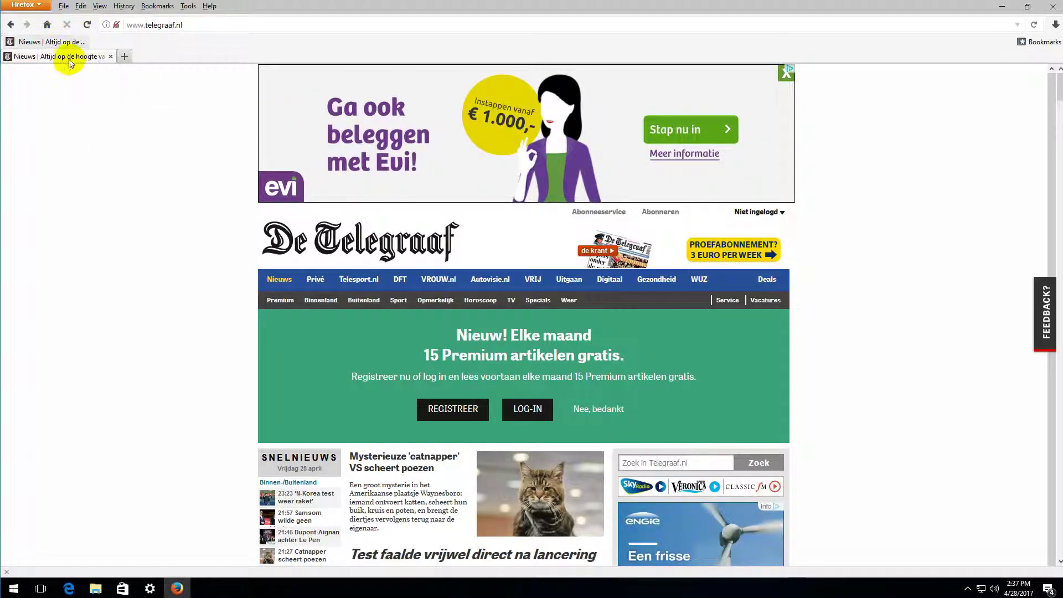
right_click(30, 43)
left_click(85, 190)
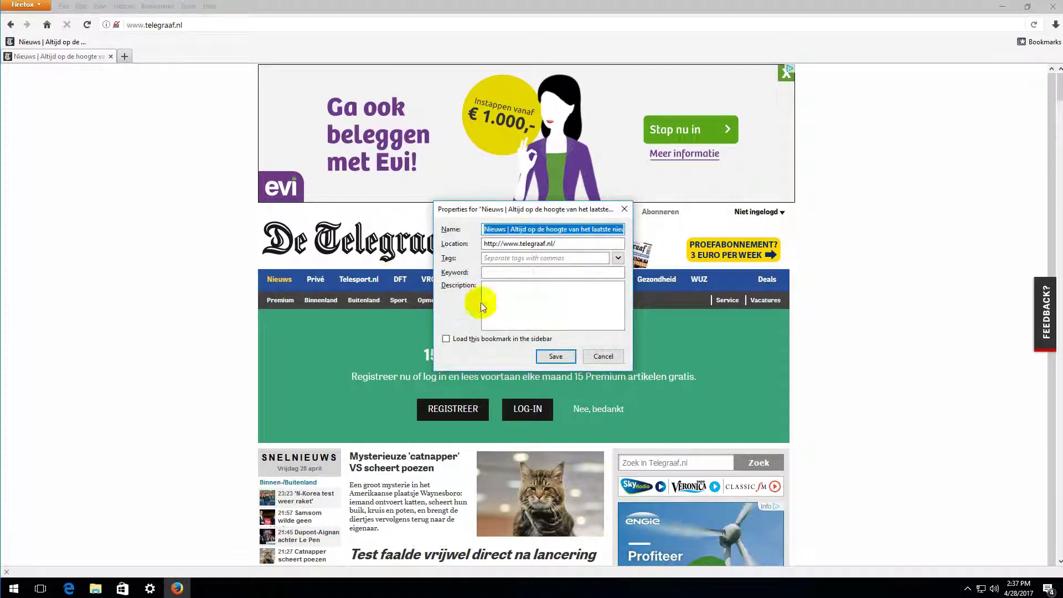
type("Telegraaf")
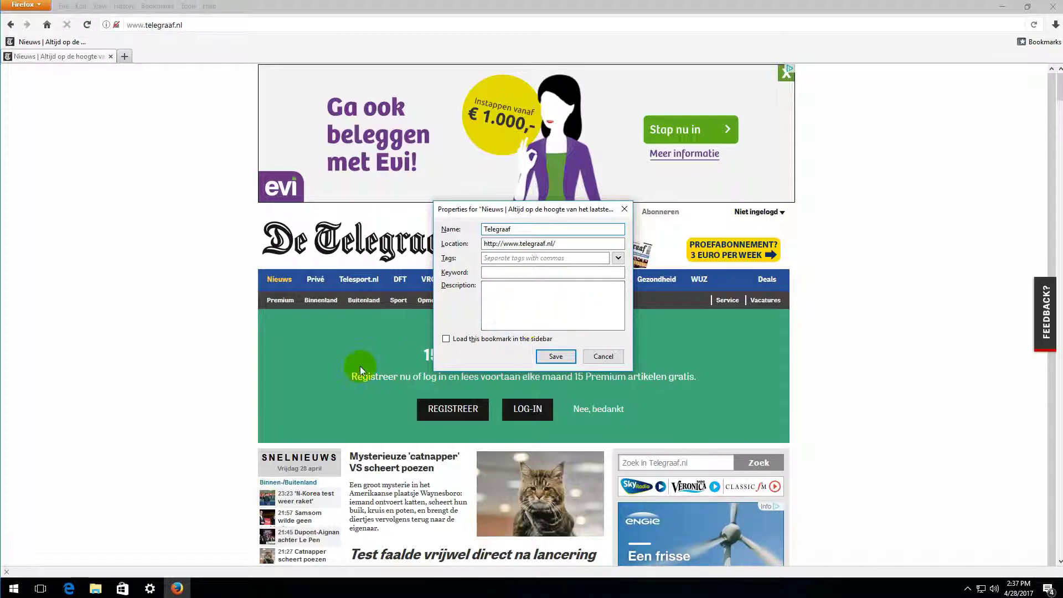
left_click(555, 356)
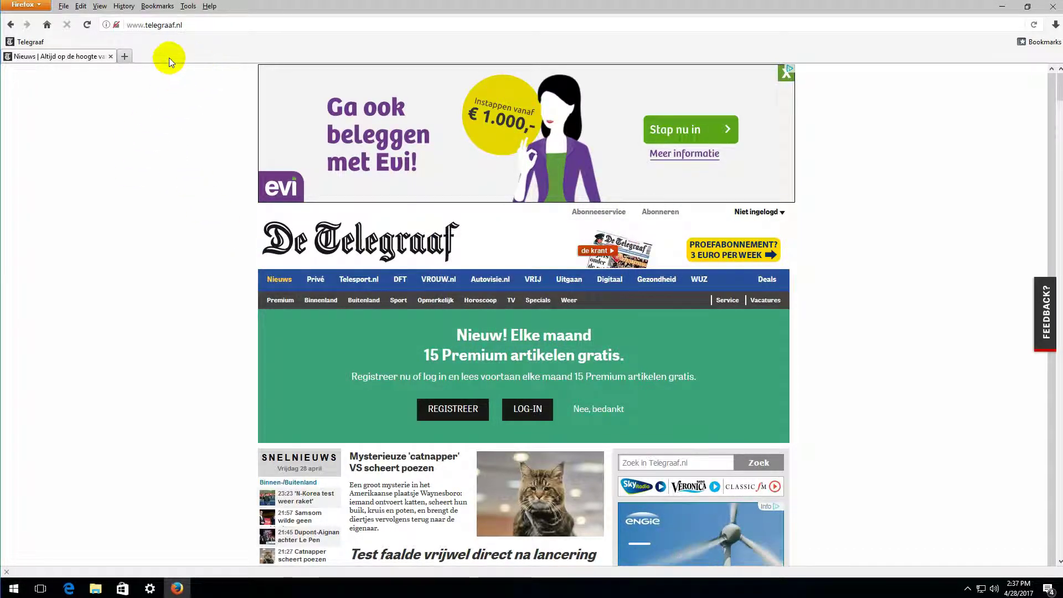
Search the web for meteotines and open the METEOTINES weather page on members.home.nl from the results.
left_click(222, 26)
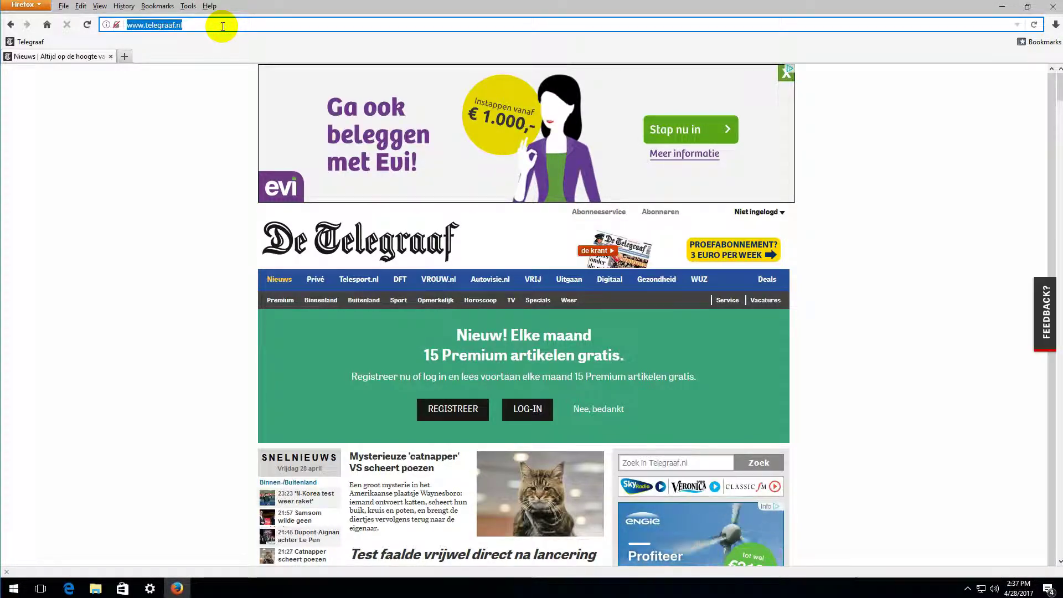
type("meteotines")
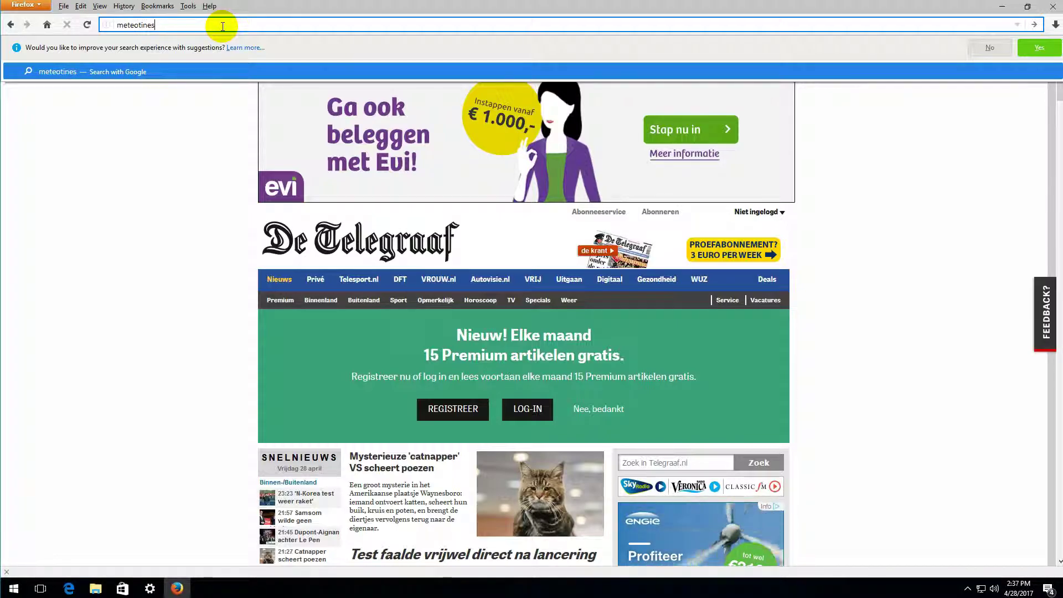
key("Return")
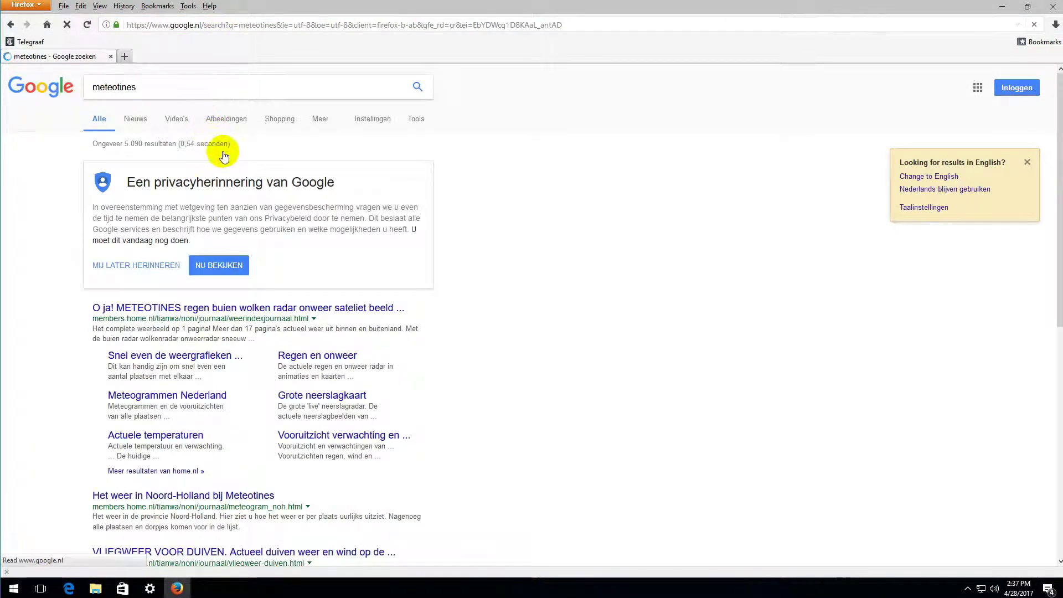
left_click(209, 307)
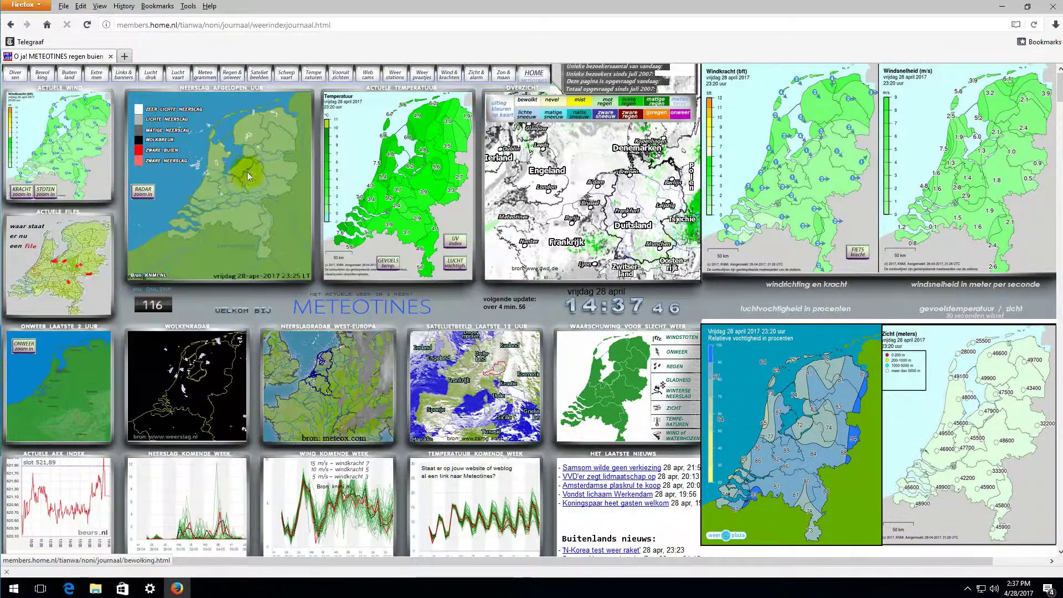
Add the open weather page to the Bookmarks Toolbar after Telegraaf and rename the bookmark Metotines.
left_click_drag(23, 57, 85, 44)
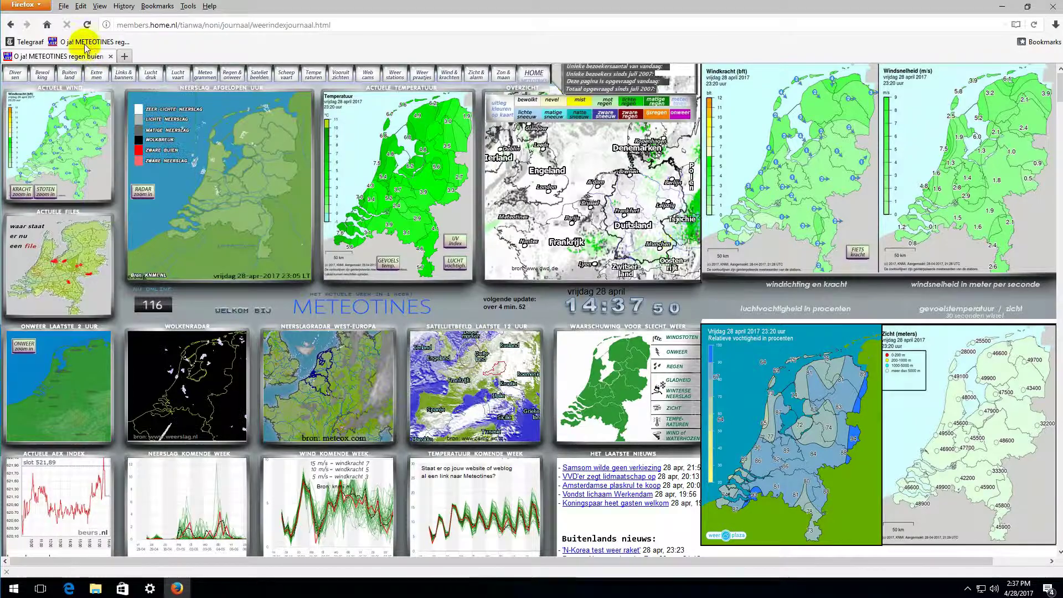
right_click(86, 44)
left_click(157, 198)
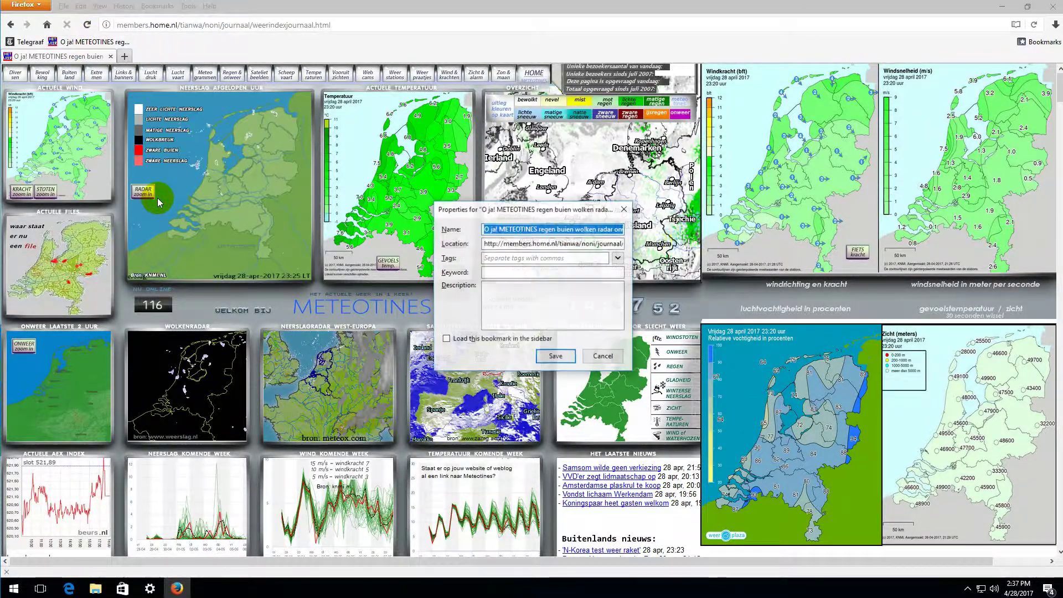
type("Metoetin")
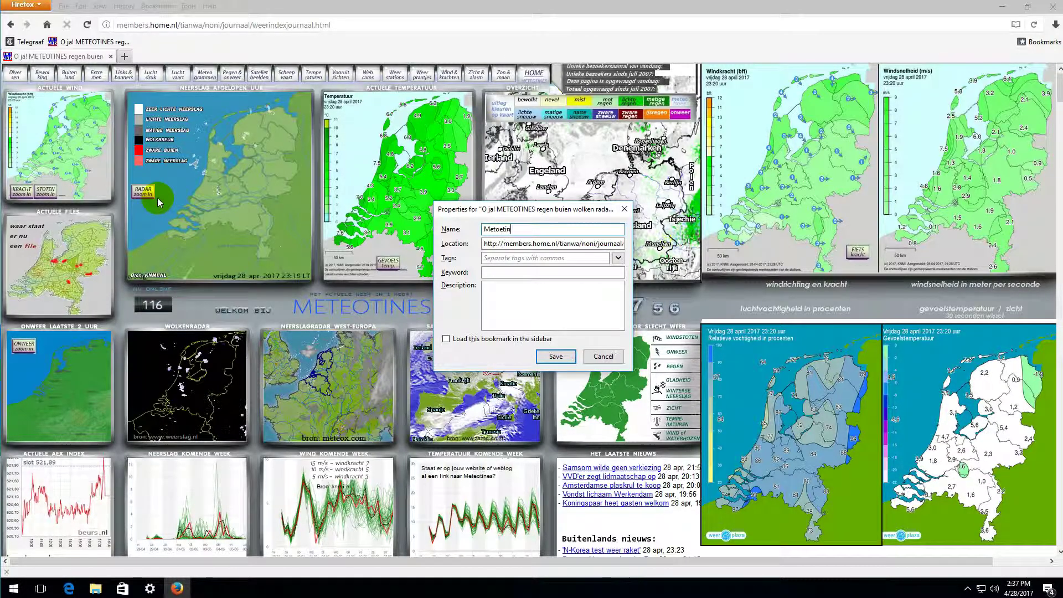
key("BackSpace")
key("BackSpace")
key("BackSpace")
key("BackSpace")
type("tines")
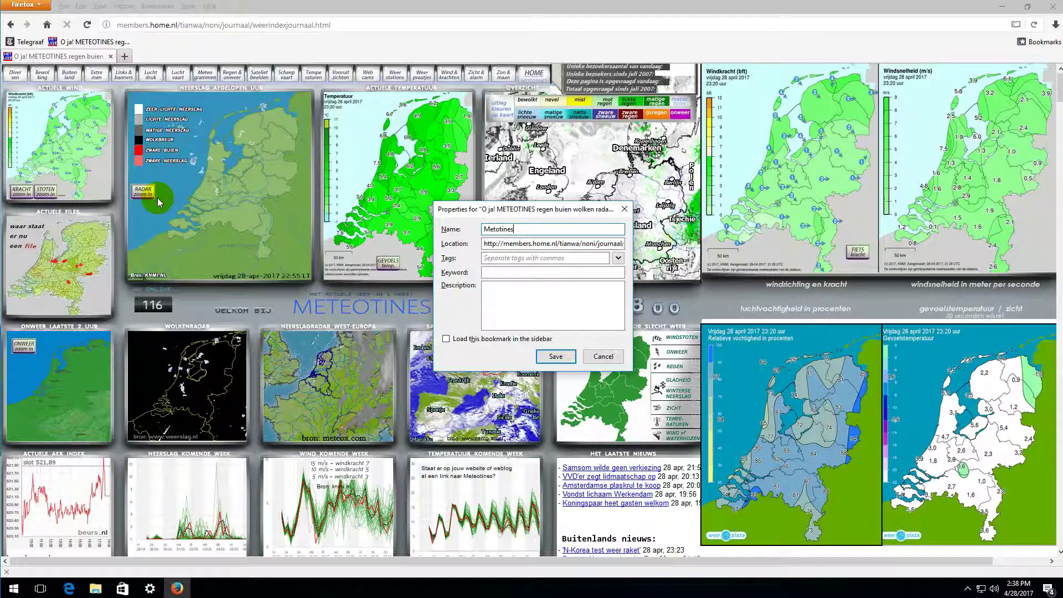
key("Return")
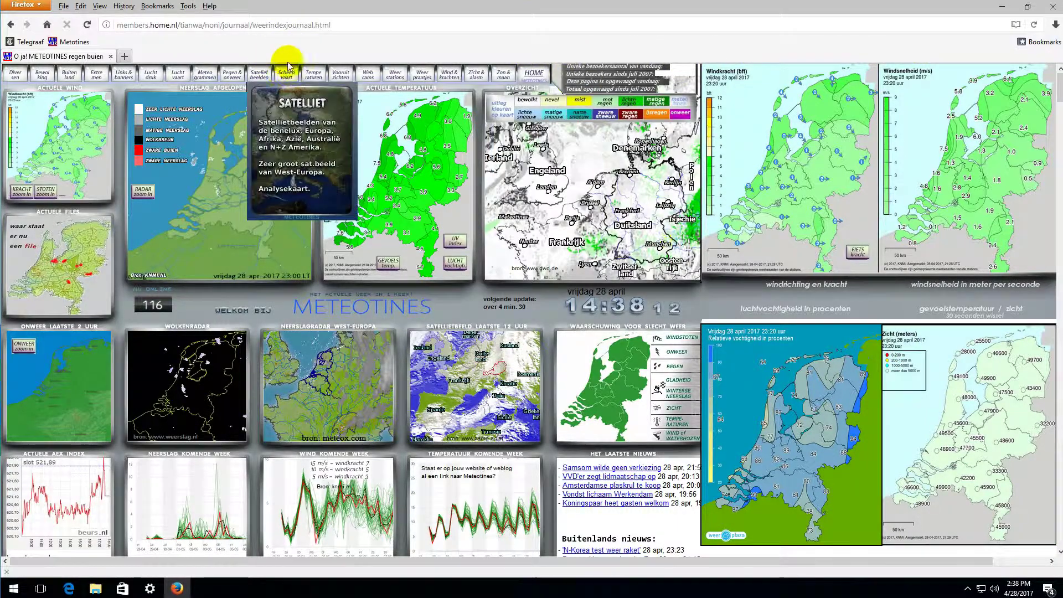
Import the bookmarks HTML file from the Downloads folder through the Library, then check the list of bookmark folders.
left_click(158, 6)
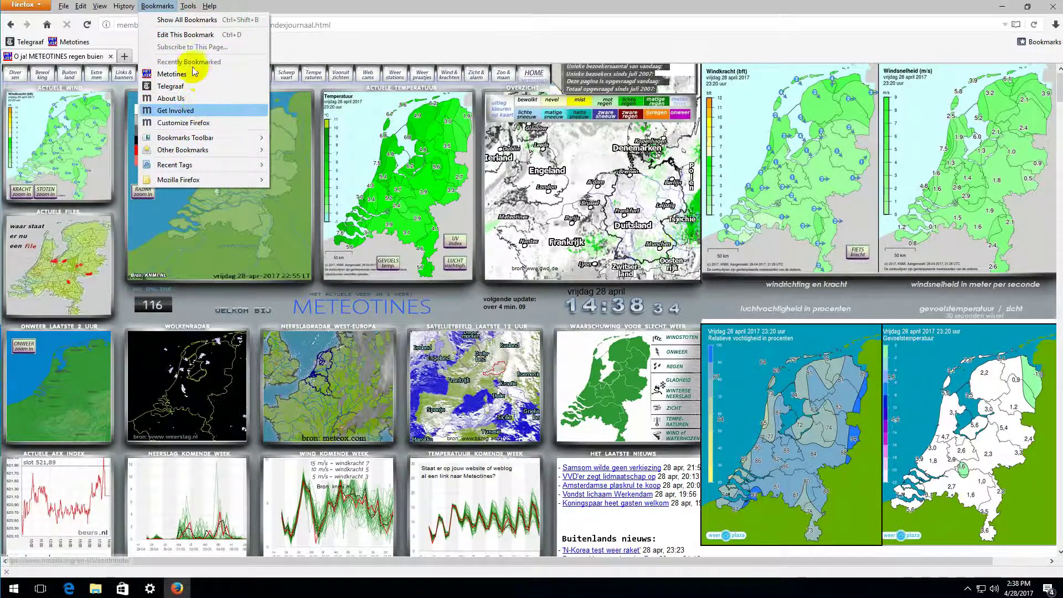
left_click(178, 21)
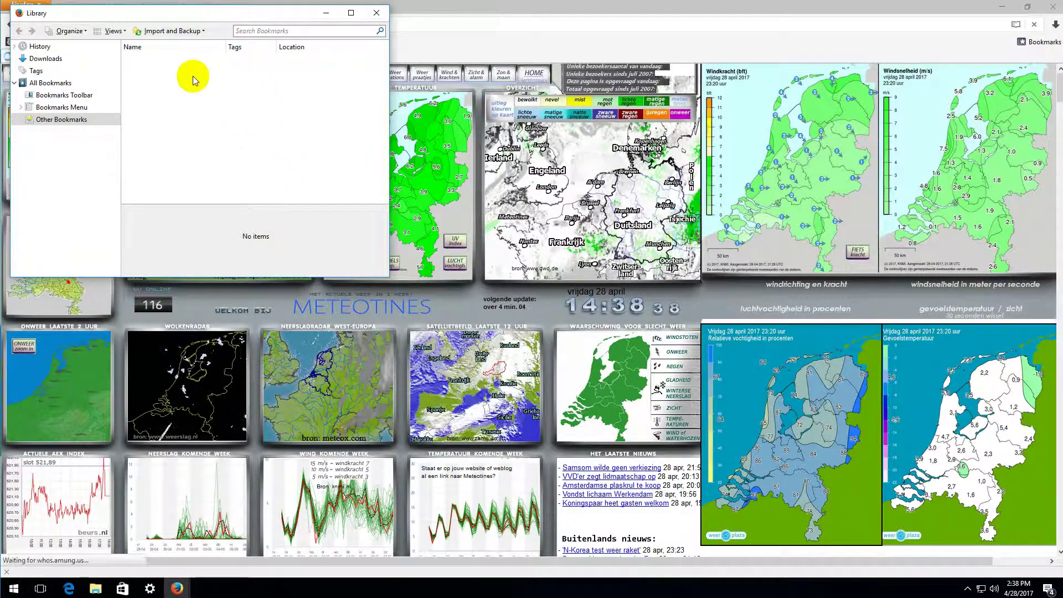
left_click(180, 31)
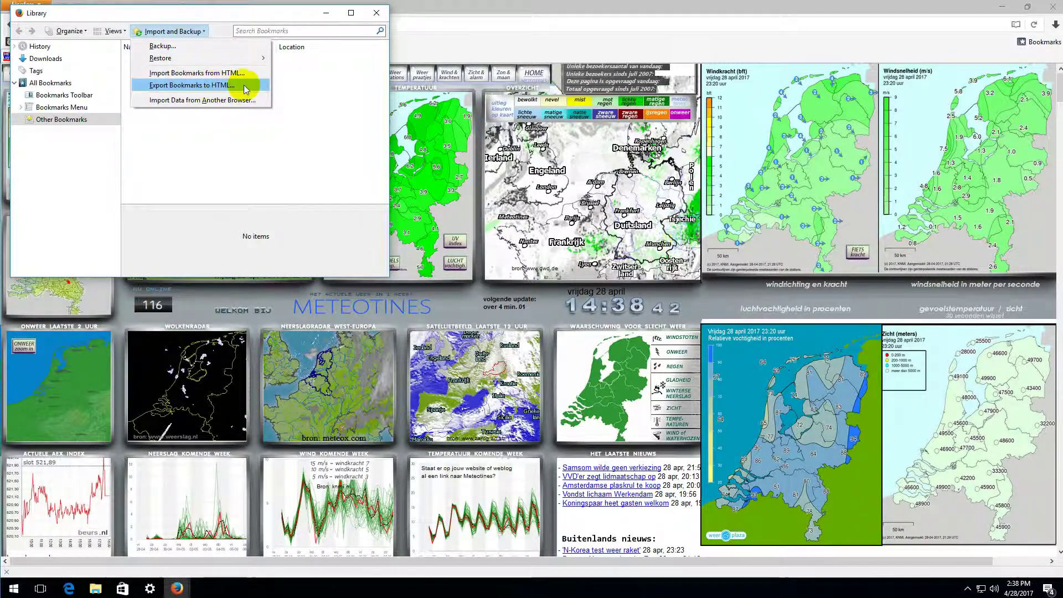
left_click(203, 75)
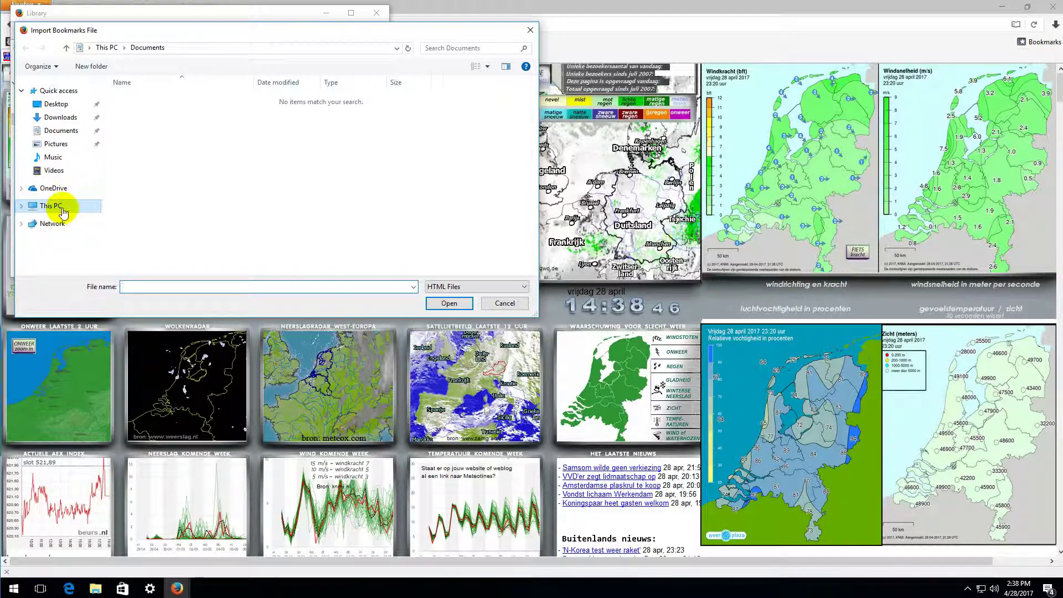
left_click(51, 205)
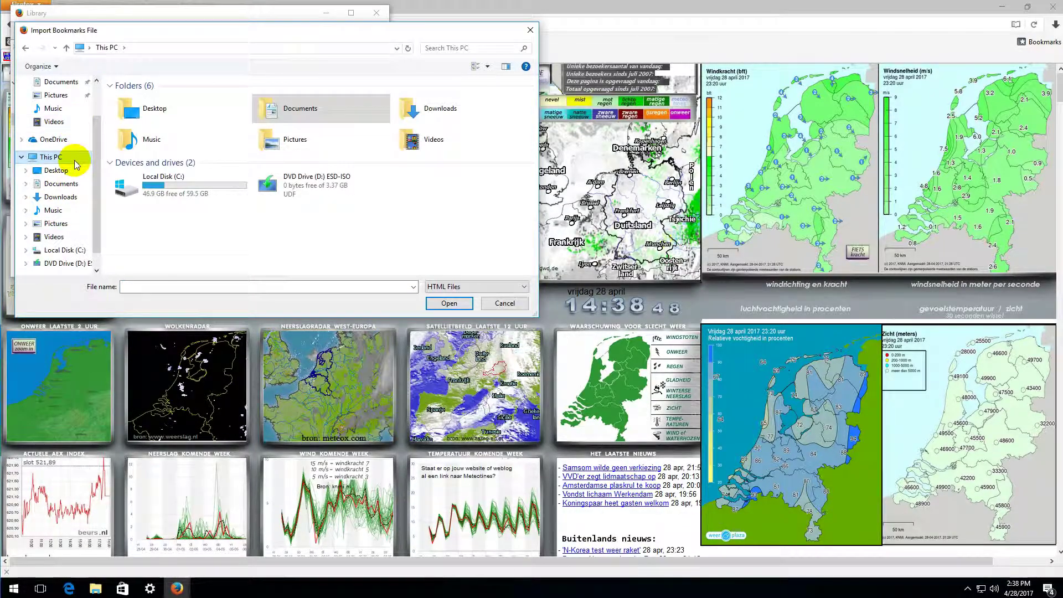
double_click(439, 124)
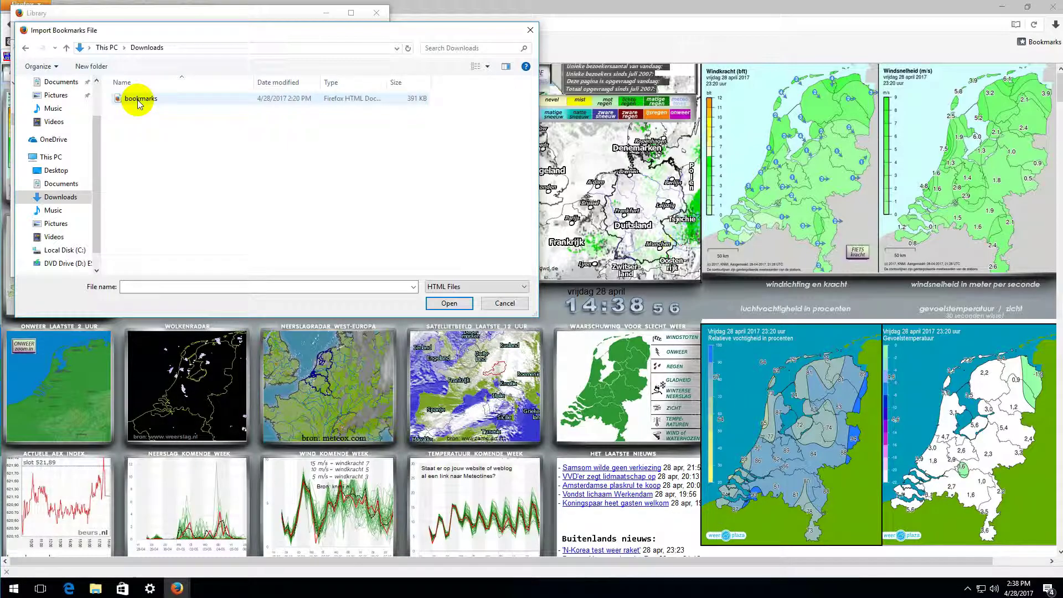
left_click(139, 104)
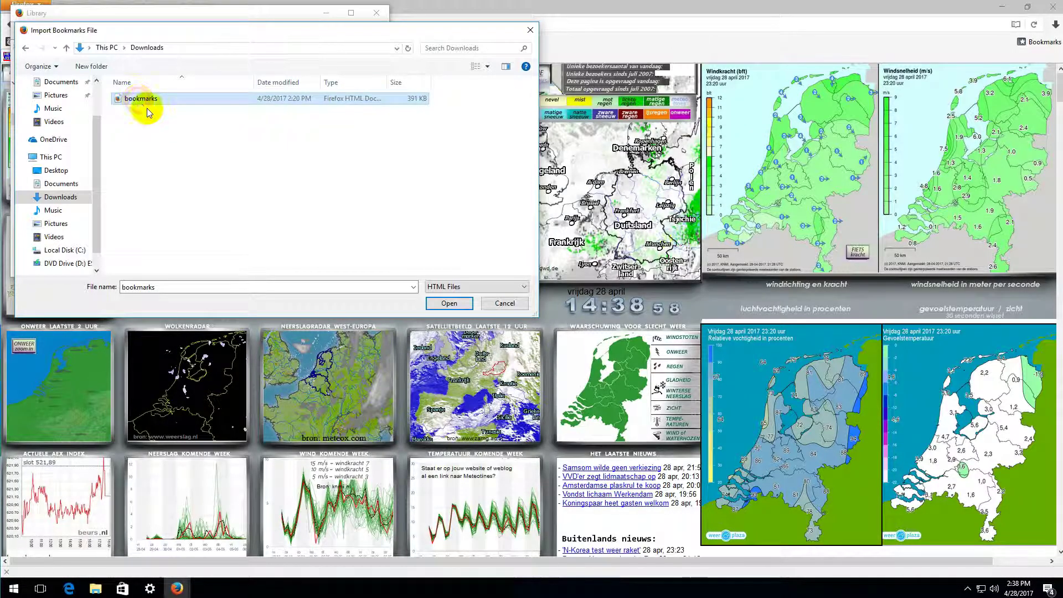
left_click(459, 306)
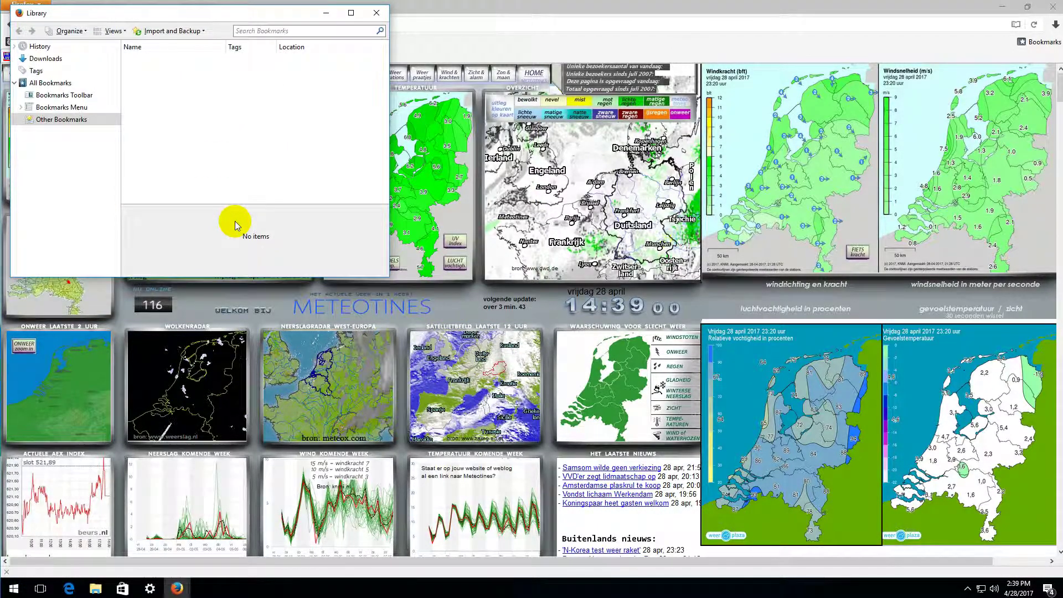
left_click(378, 15)
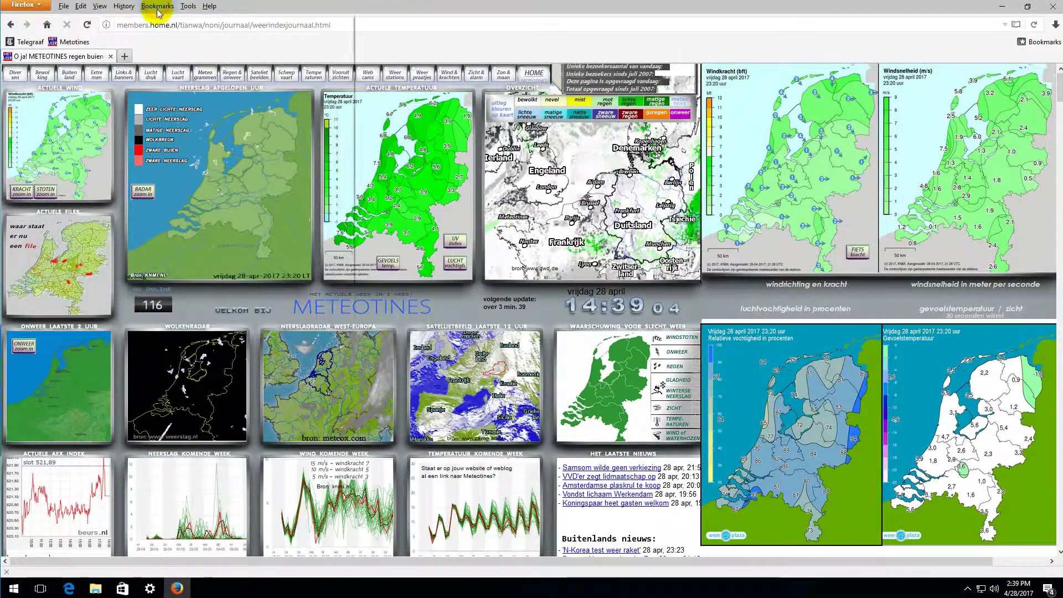
left_click(157, 7)
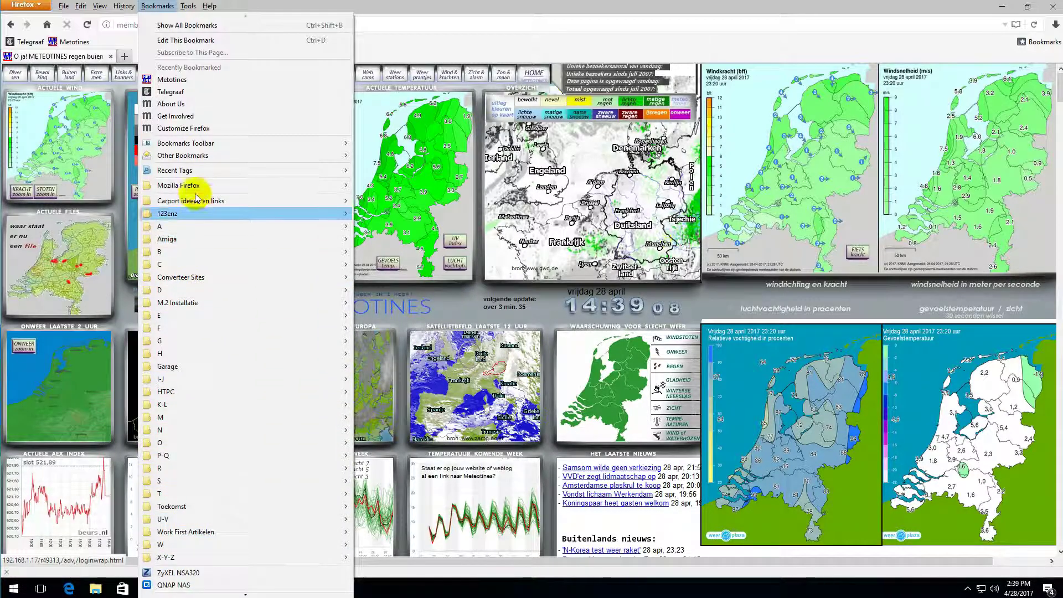
left_click(416, 17)
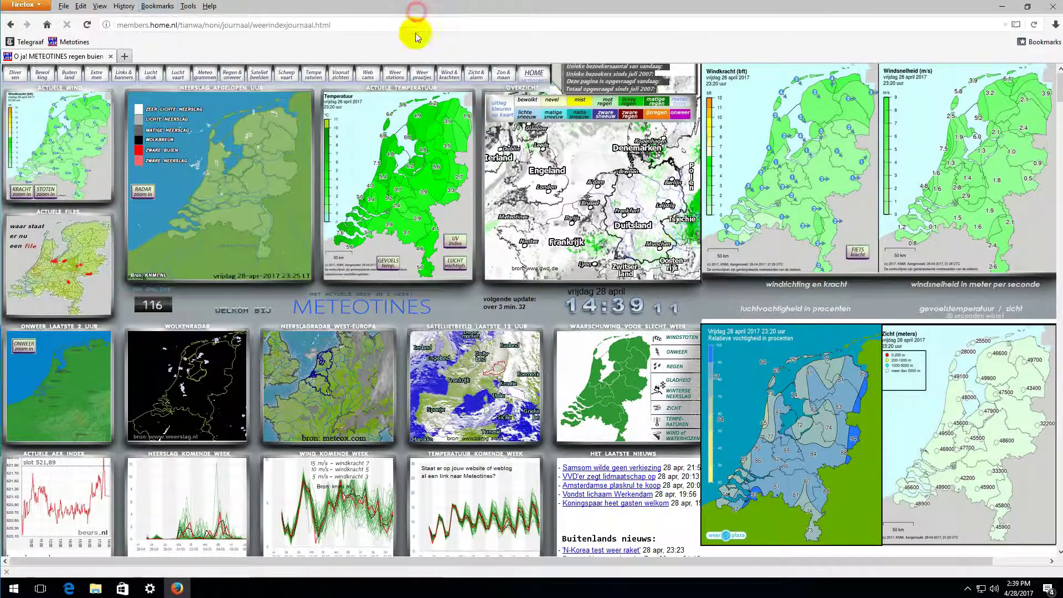
Delete the Metotines and Telegraaf bookmarks from the Bookmarks Toolbar.
right_click(75, 44)
left_click(123, 176)
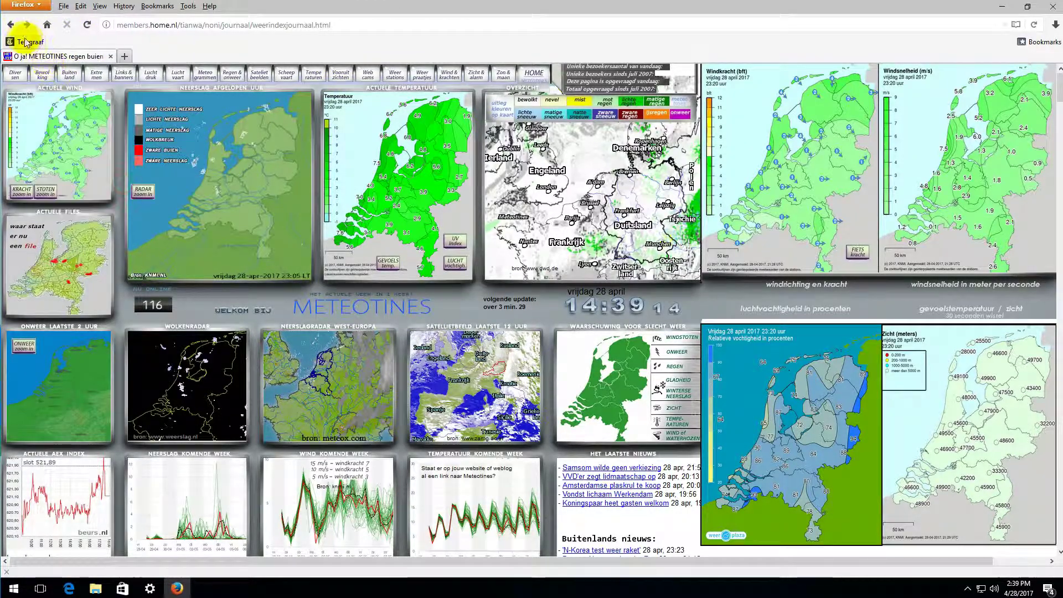
right_click(23, 49)
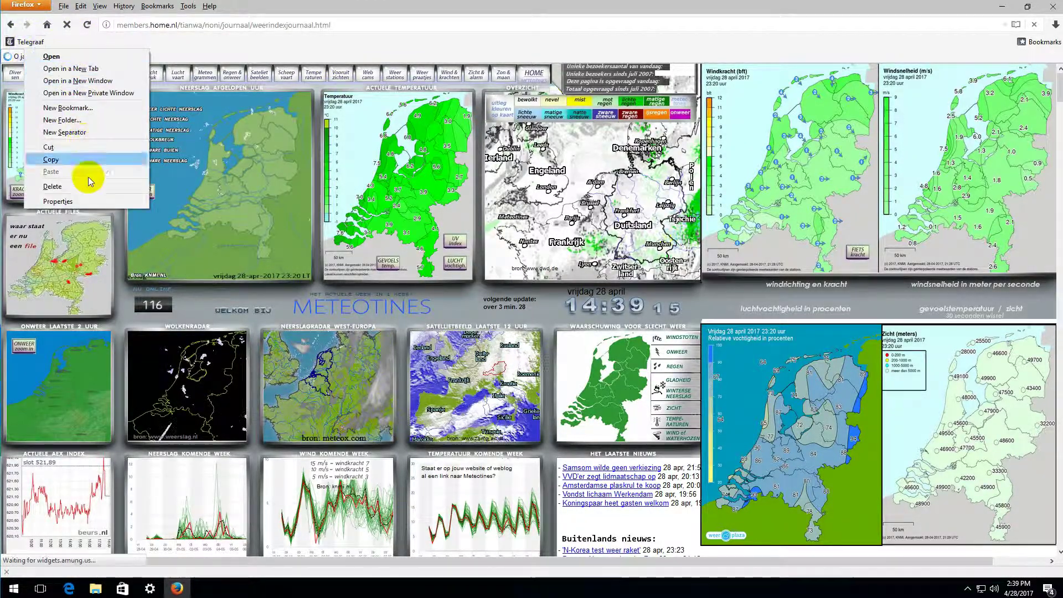
left_click(58, 185)
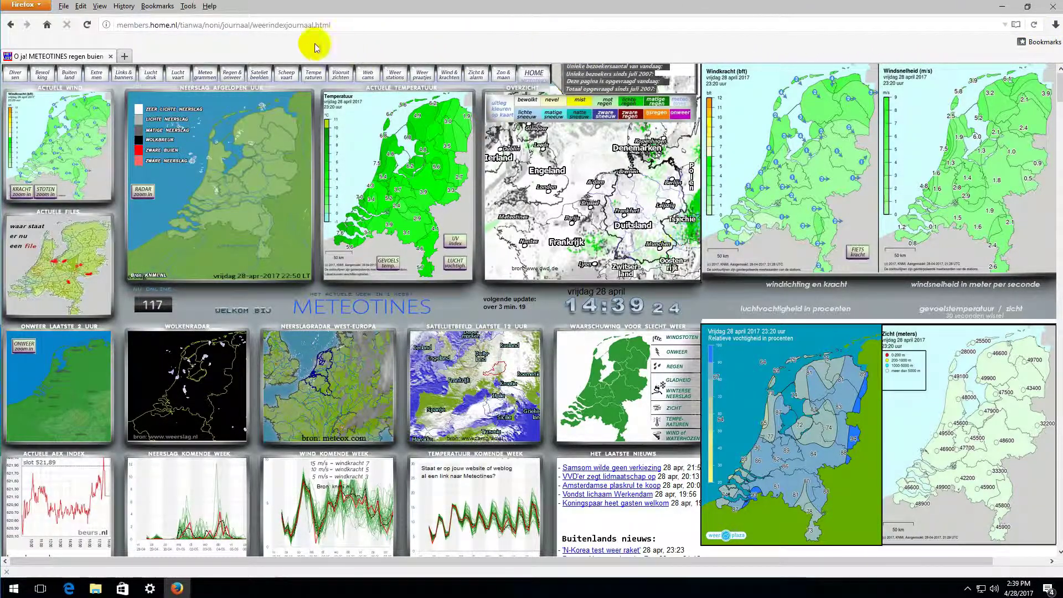
Open the Library in an enlarged window and show the first imported Bookmarks Toolbar folder inside Bookmarks Menu.
left_click(154, 6)
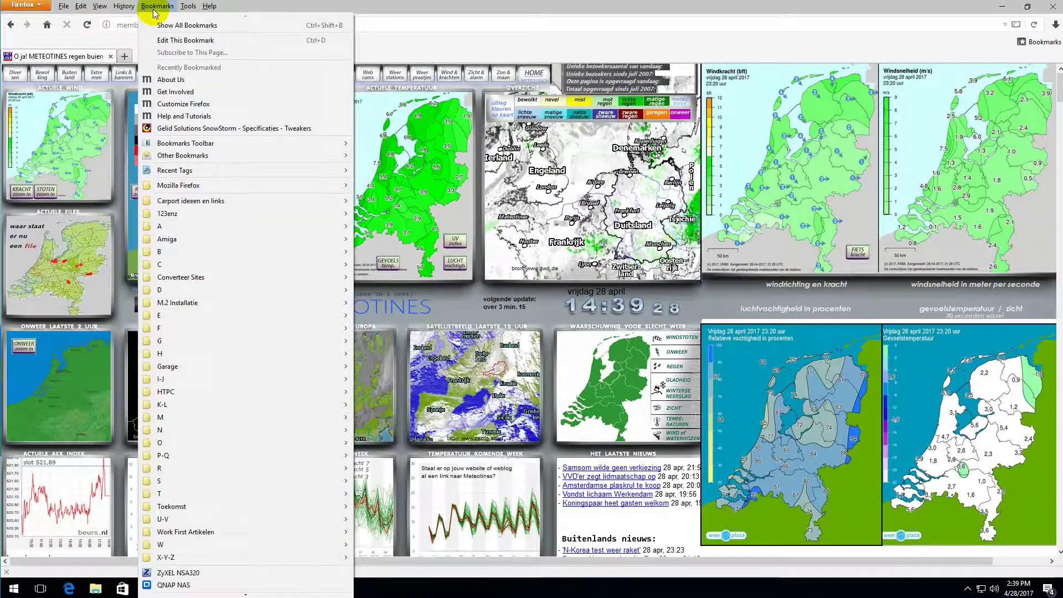
left_click(197, 27)
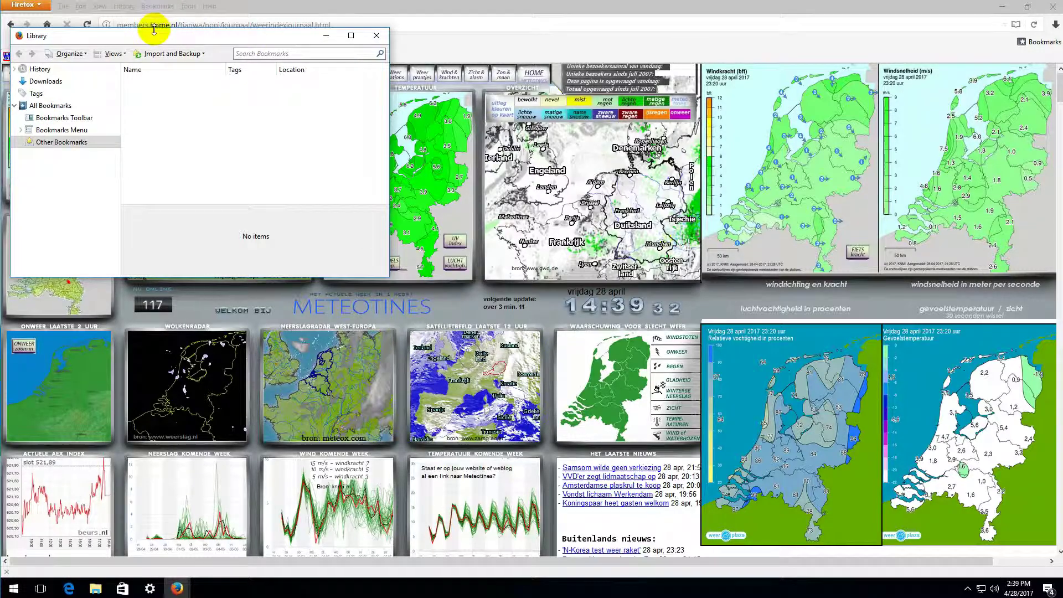
left_click_drag(154, 34, 409, 152)
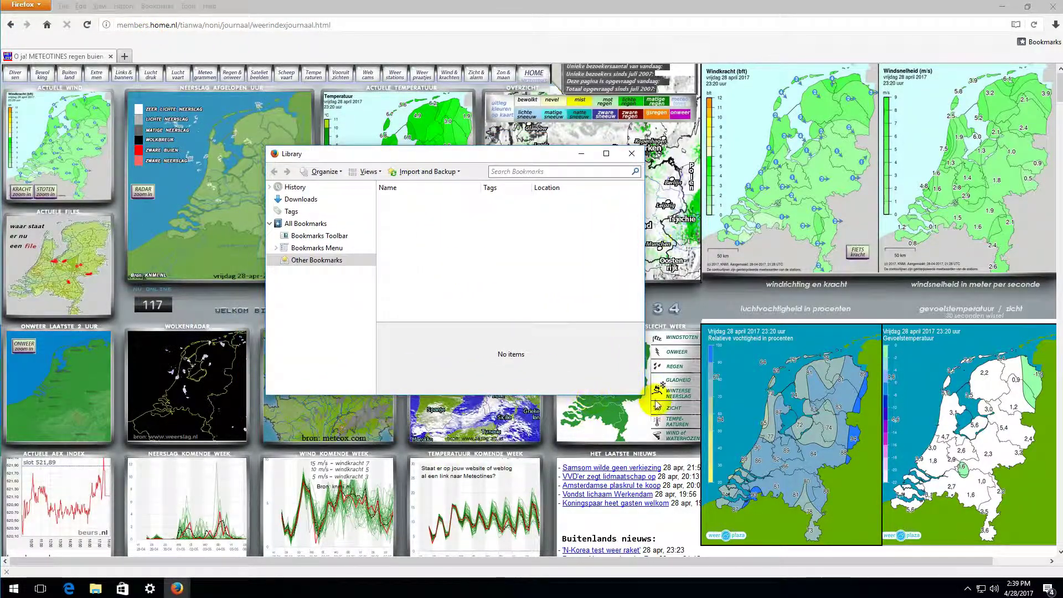
left_click_drag(642, 395, 796, 554)
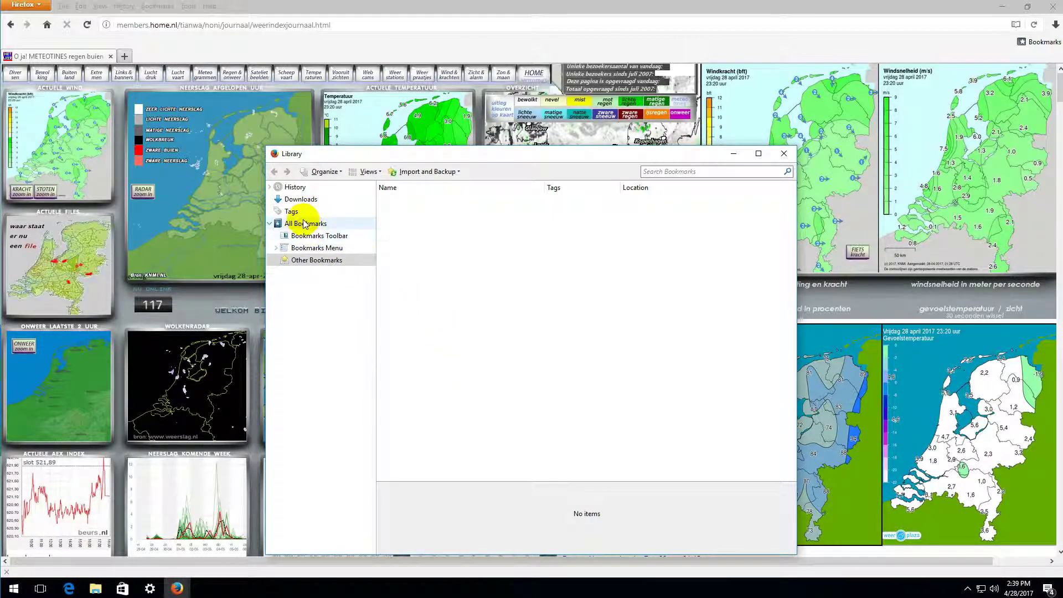
left_click(331, 238)
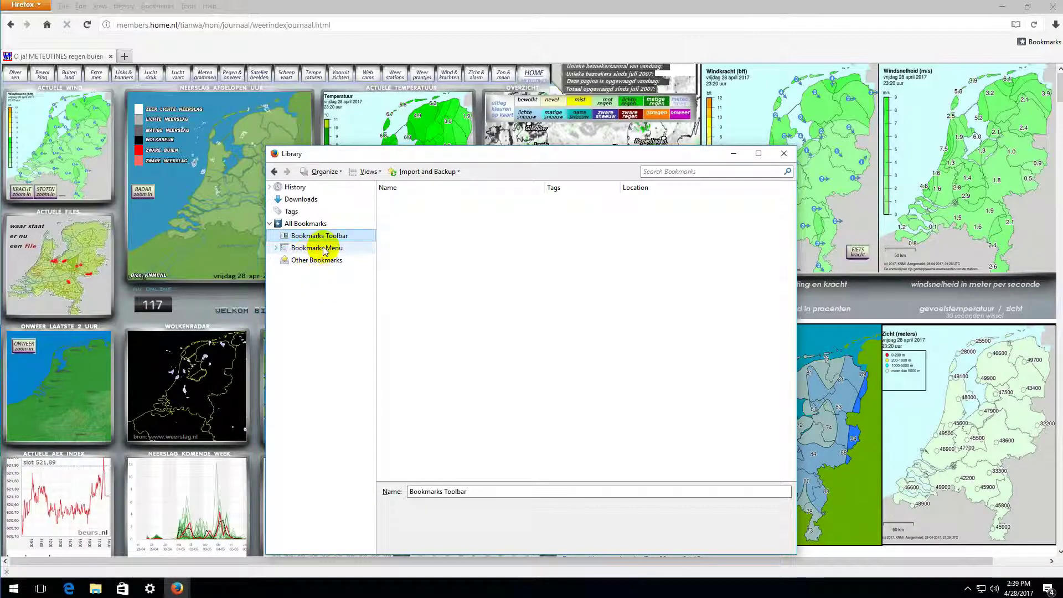
double_click(325, 249)
left_click_drag(373, 314, 371, 416)
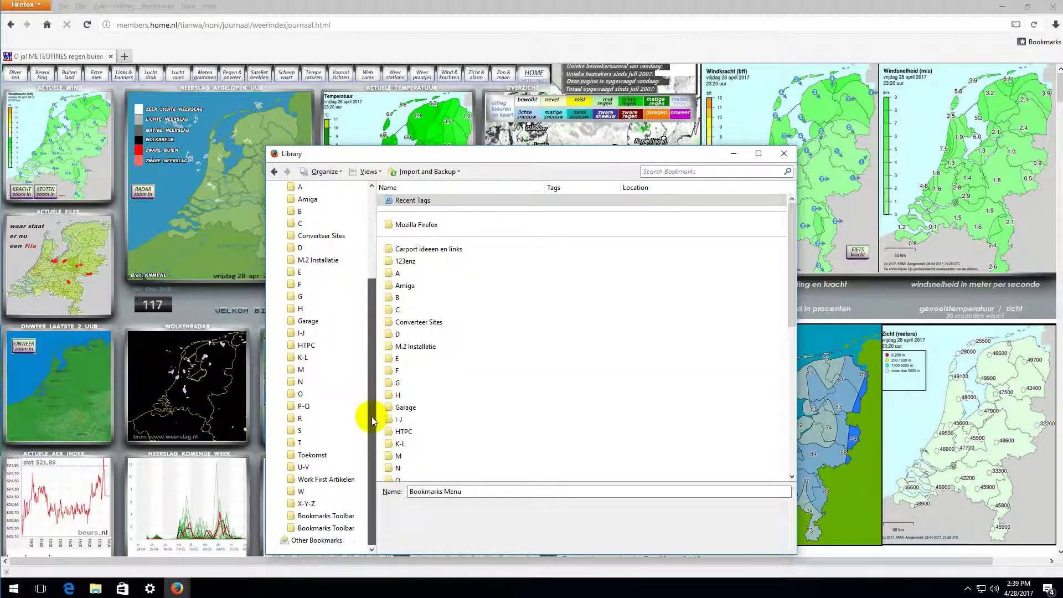
left_click(329, 515)
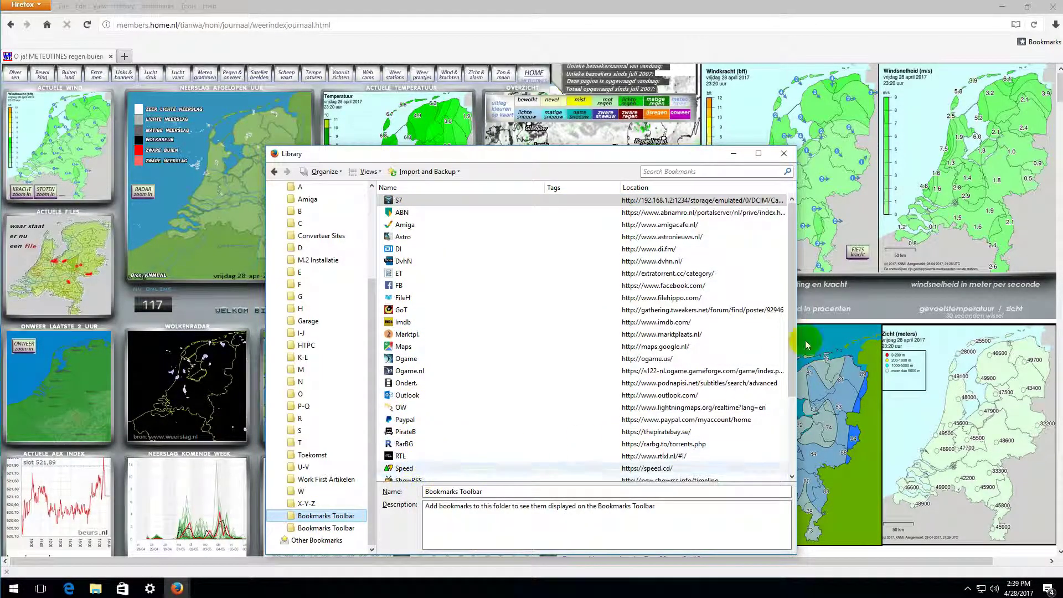
Move all bookmarks from S7 through YouTube out of the imported folder into the main Bookmarks Toolbar folder, then close the Library.
left_click_drag(793, 295, 795, 201)
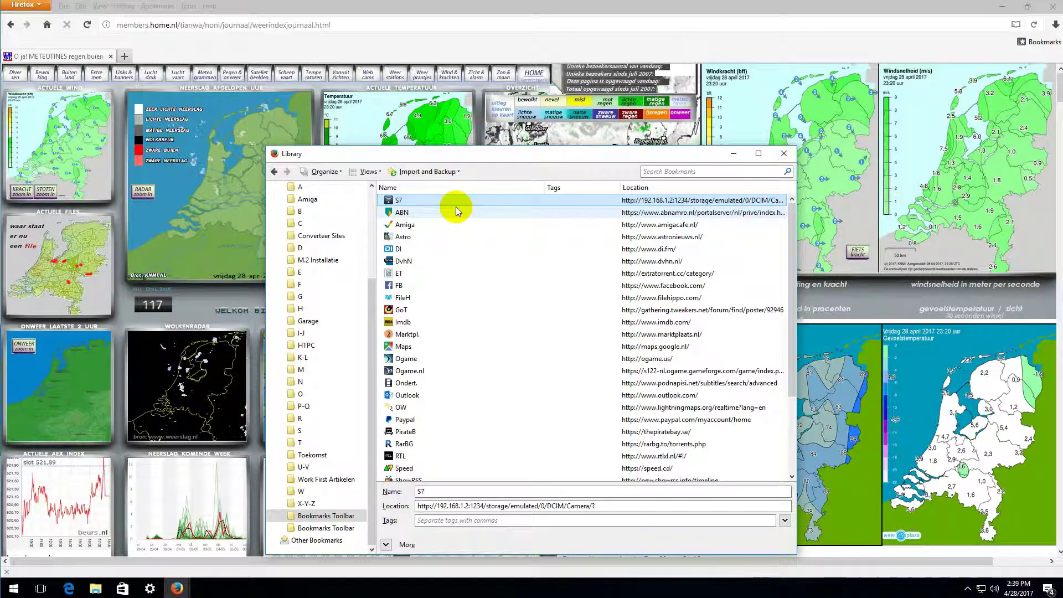
left_click(407, 224, "shift")
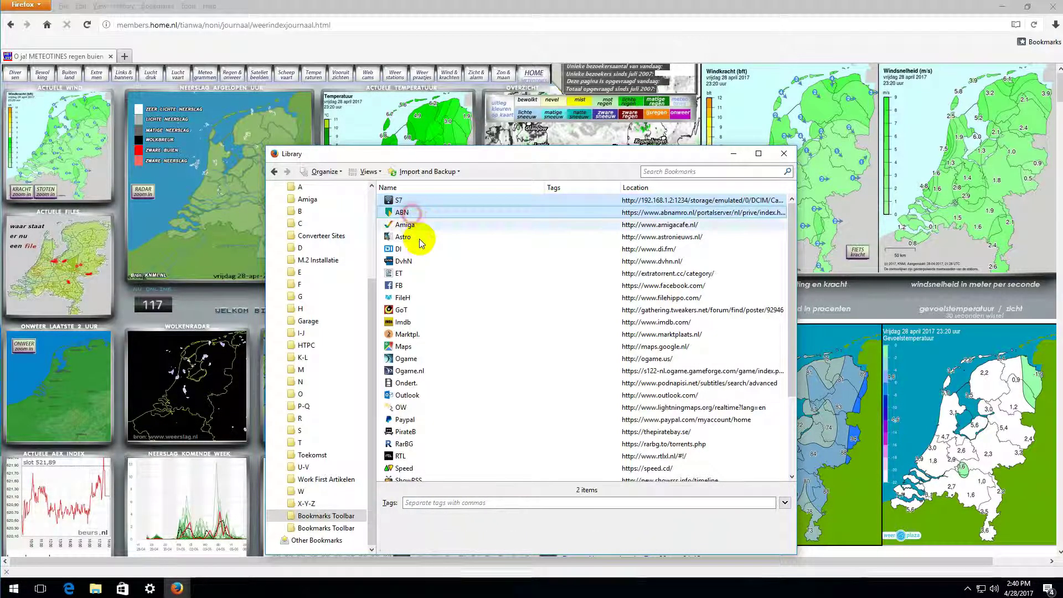
left_click(406, 275, "shift")
left_click(411, 299, "shift")
left_click(408, 309, "shift")
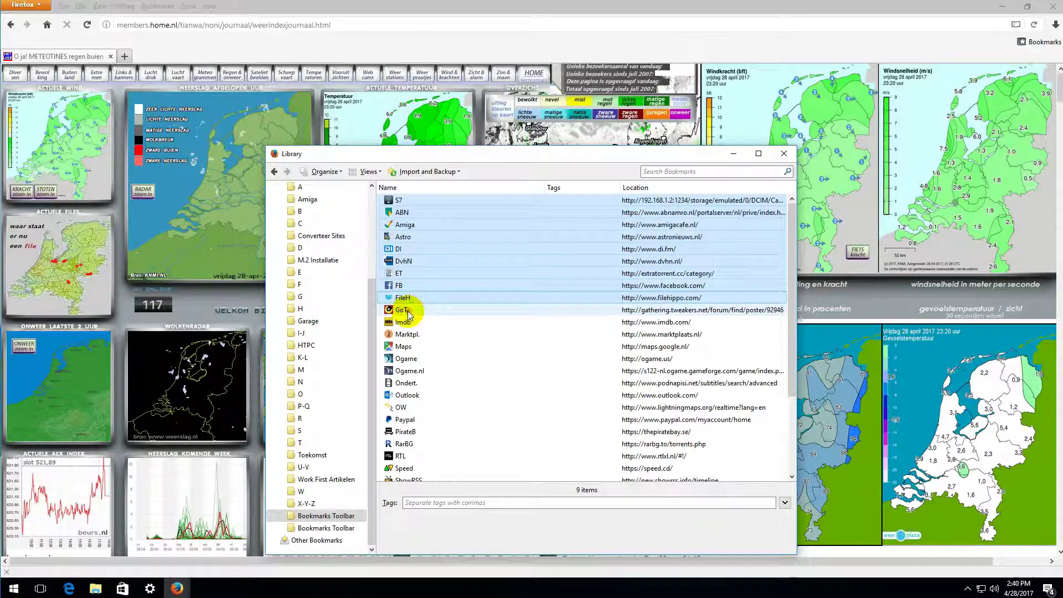
left_click(408, 321, "shift")
left_click(419, 334, "shift")
left_click(419, 347, "shift")
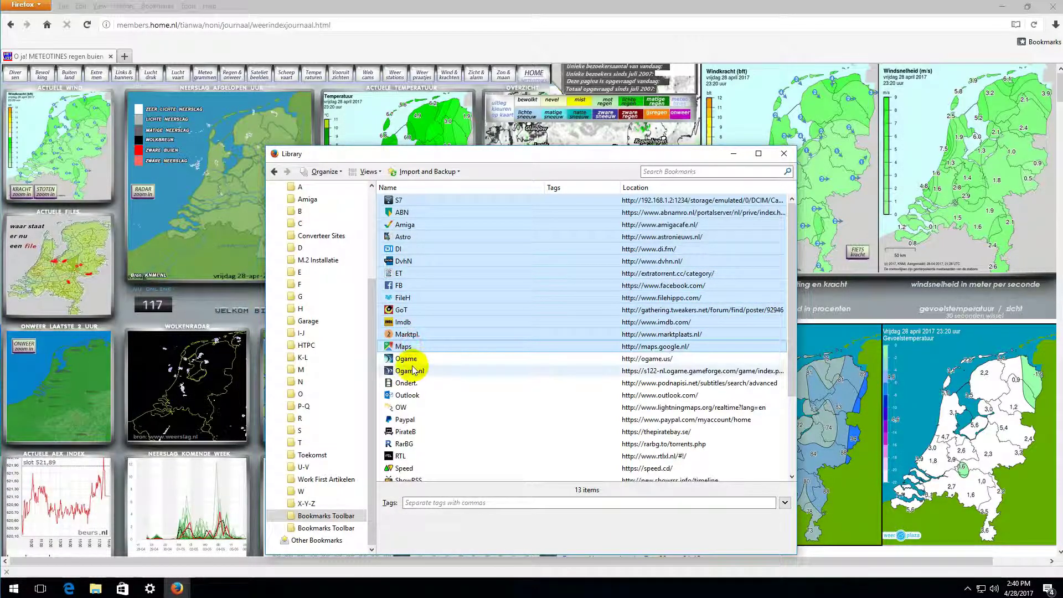
left_click(419, 358, "shift")
left_click(419, 372, "shift")
left_click(419, 383, "shift")
left_click(419, 395, "shift")
left_click(417, 407, "shift")
left_click(415, 421, "shift")
left_click(409, 431, "shift")
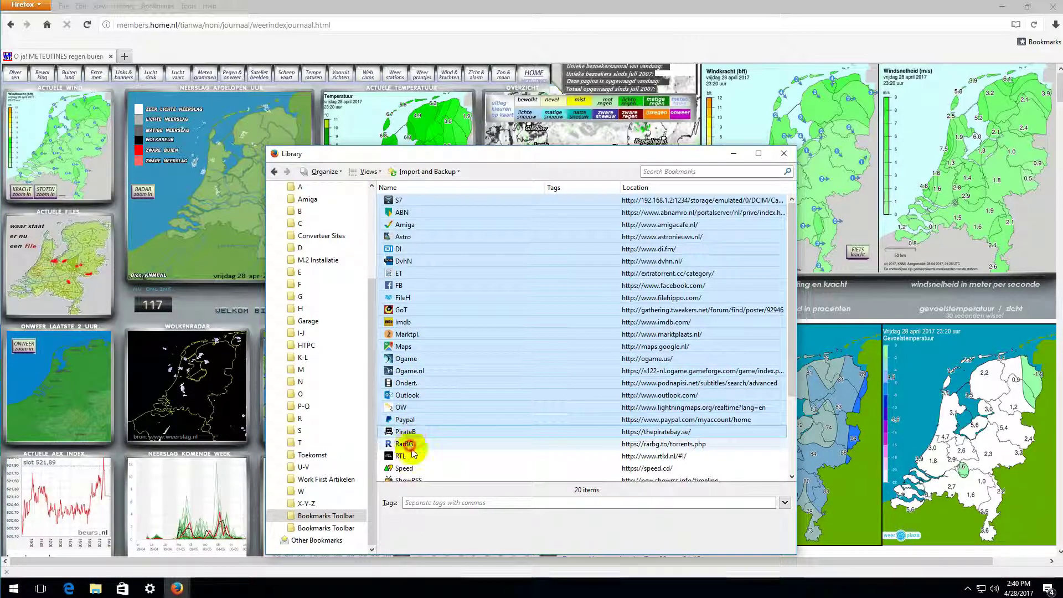
left_click(410, 444, "shift")
left_click(474, 455, "shift")
scroll(474, 450, "down", 1)
left_click(437, 431, "shift")
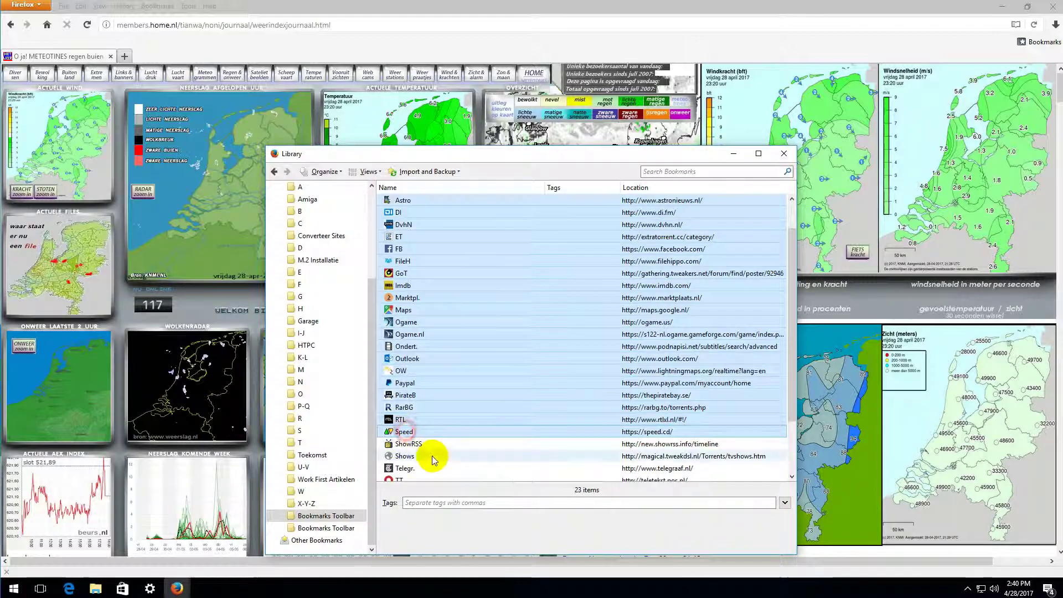
left_click(426, 443, "shift")
left_click(410, 456, "shift")
left_click(421, 467, "shift")
scroll(437, 451, "down", 2)
left_click(413, 407, "shift")
left_click(410, 422, "shift")
left_click(404, 431, "shift")
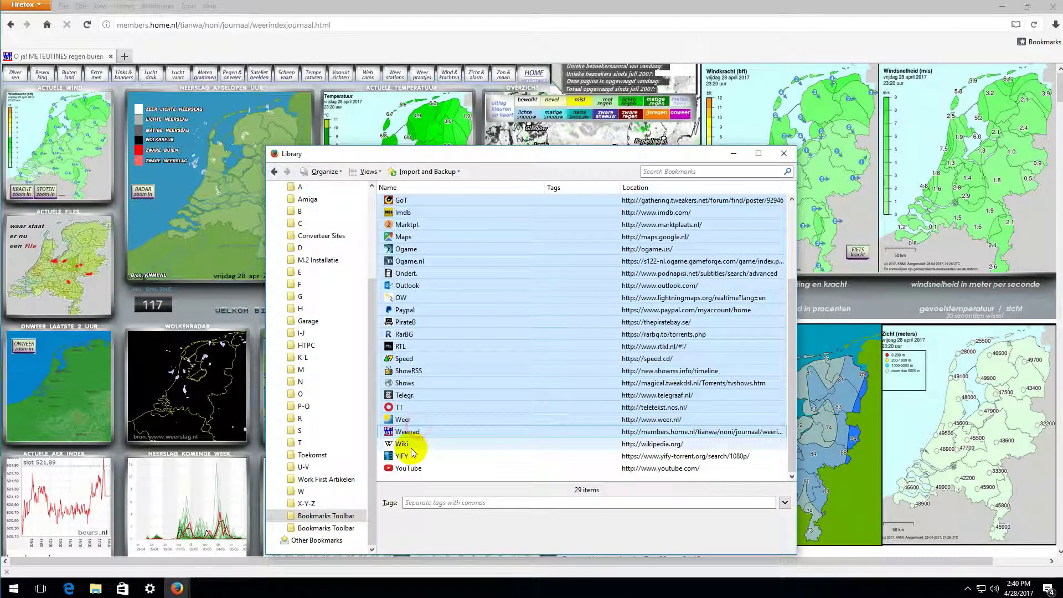
left_click(404, 444, "shift")
left_click(408, 455, "shift")
left_click(413, 468, "shift")
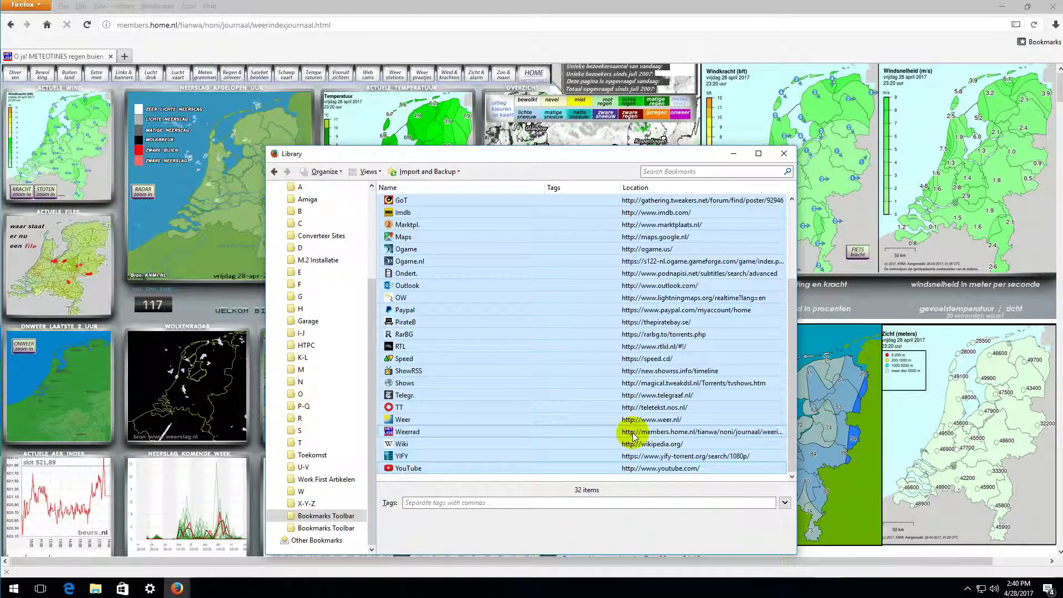
left_click_drag(372, 326, 340, 235)
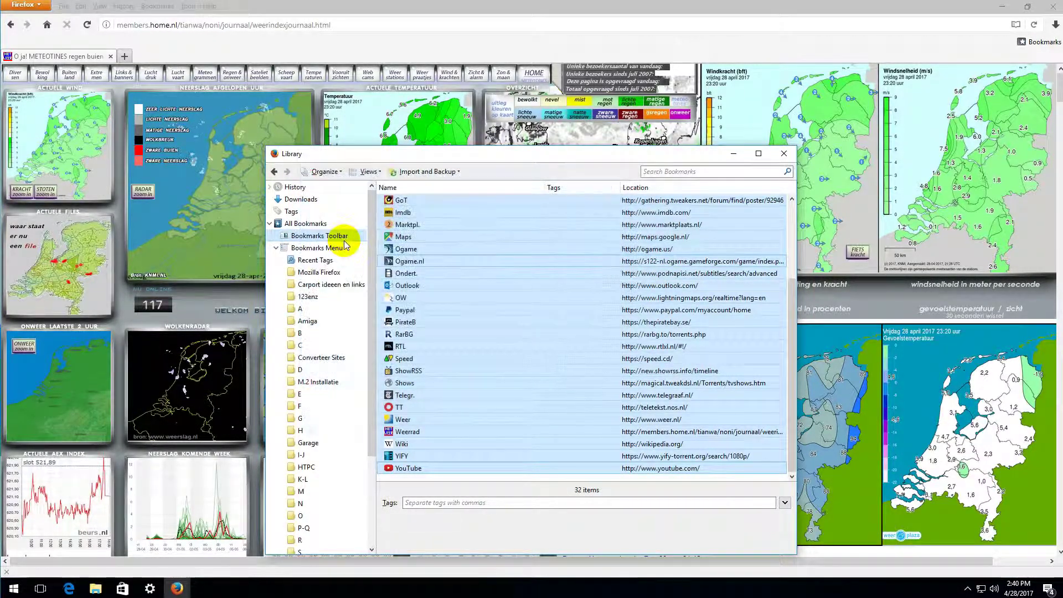
left_click(781, 160)
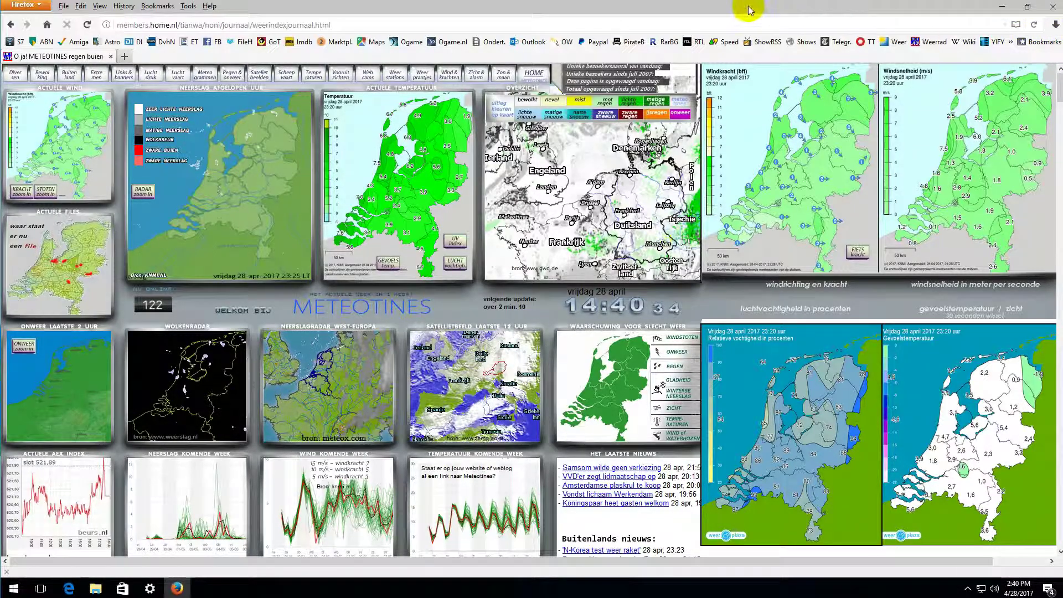
Customize Firefox to remove the Bookmarks menu button from the Bookmarks Toolbar, then leave customization.
right_click(609, 9)
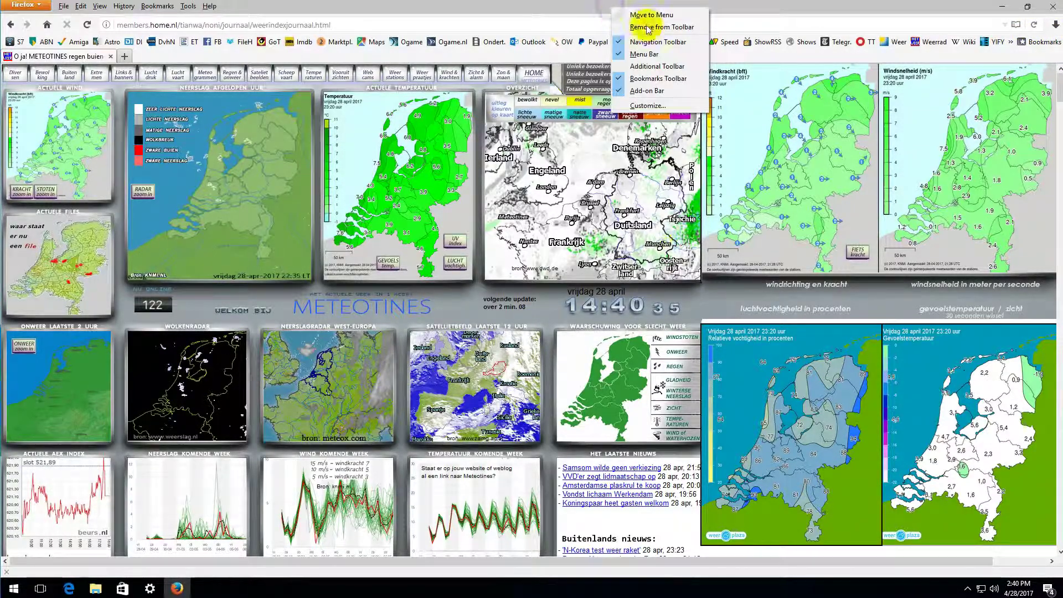
left_click(653, 100)
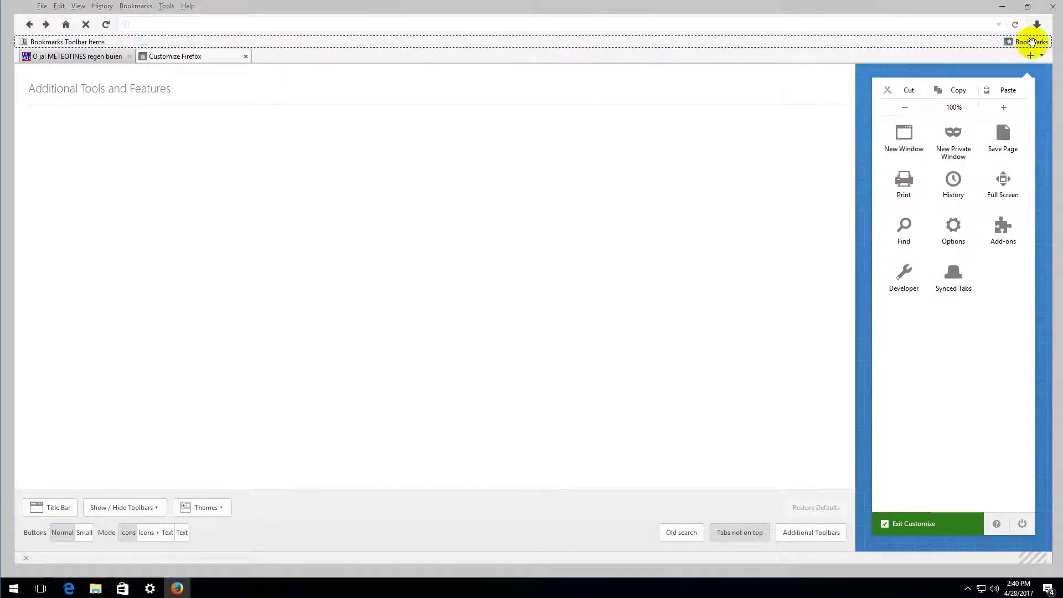
left_click_drag(985, 103, 737, 185)
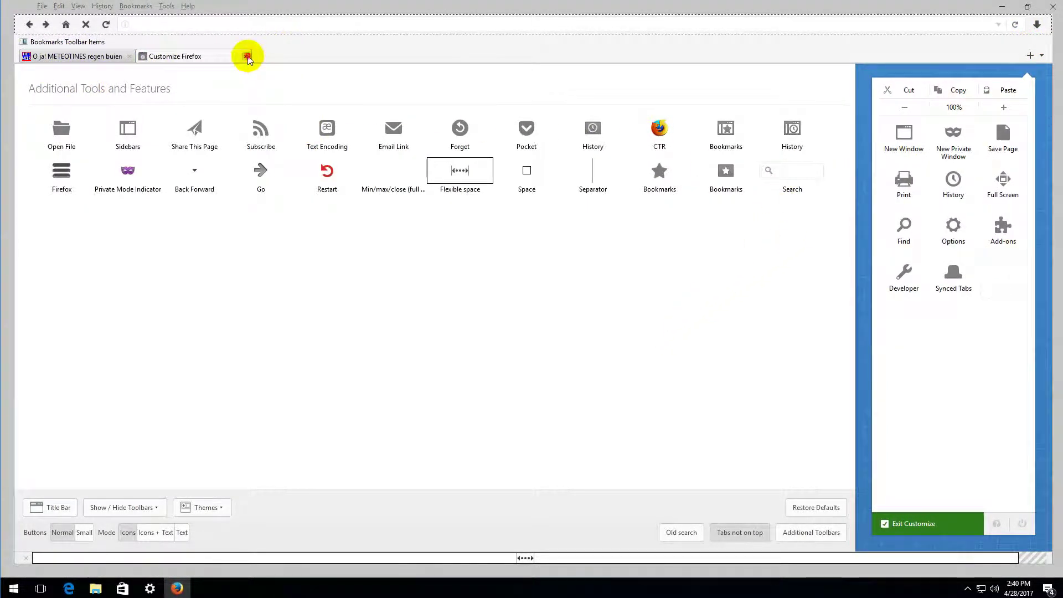
left_click(247, 56)
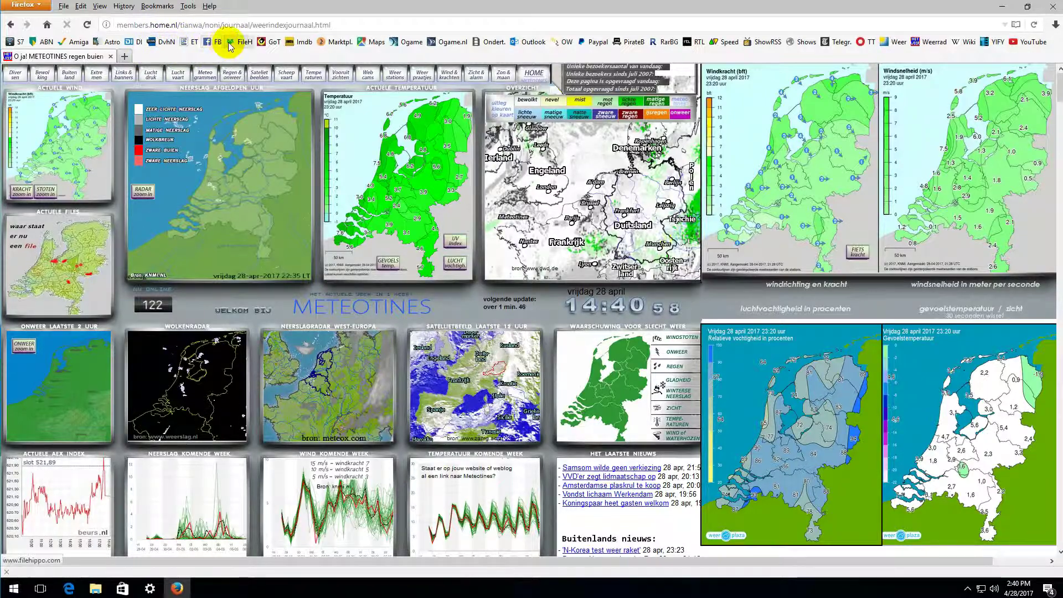
Go to FileHippo through the FileH bookmark, download the latest CCleaner version, pause the page's video and save ccsetup529.exe.
left_click(251, 45)
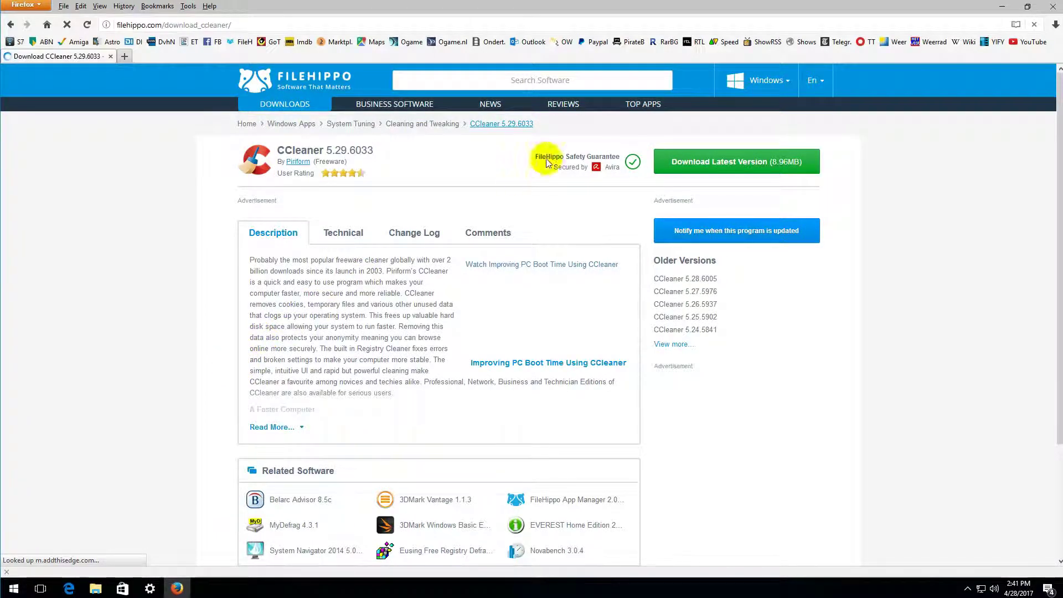
left_click(734, 164)
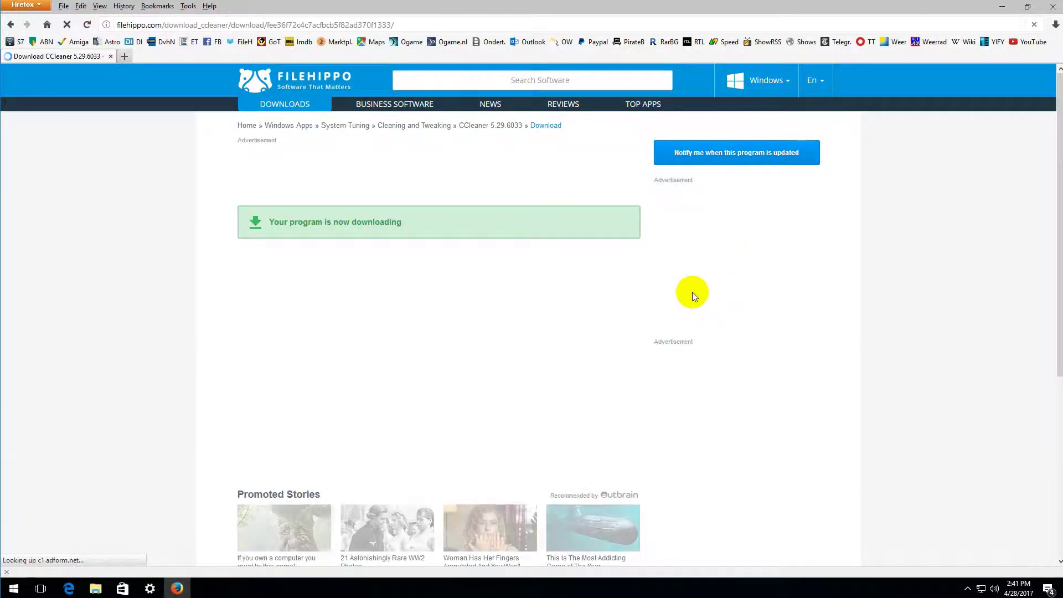
left_click(396, 300)
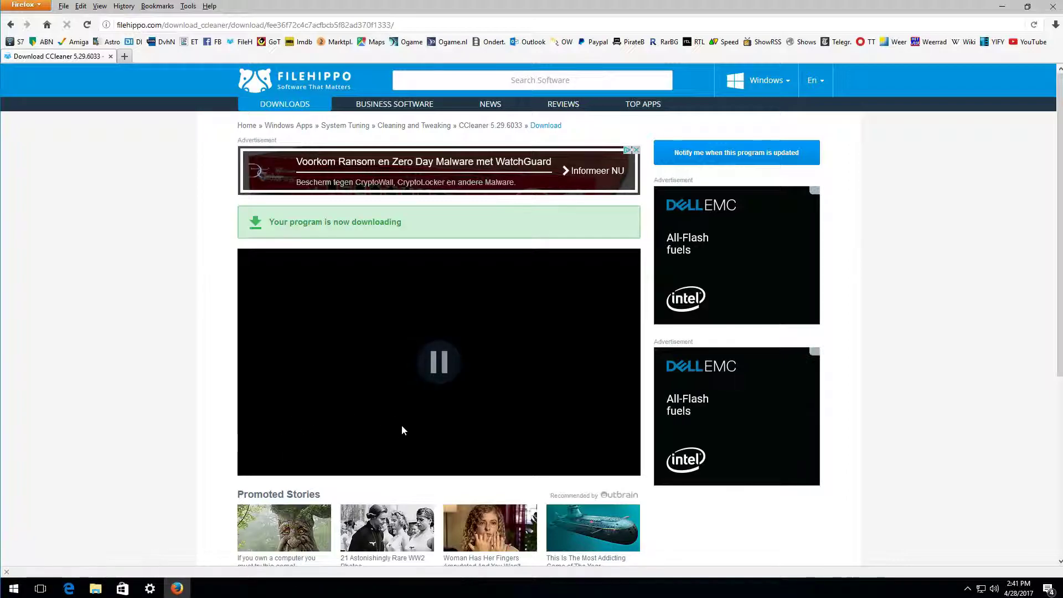
left_click(247, 467)
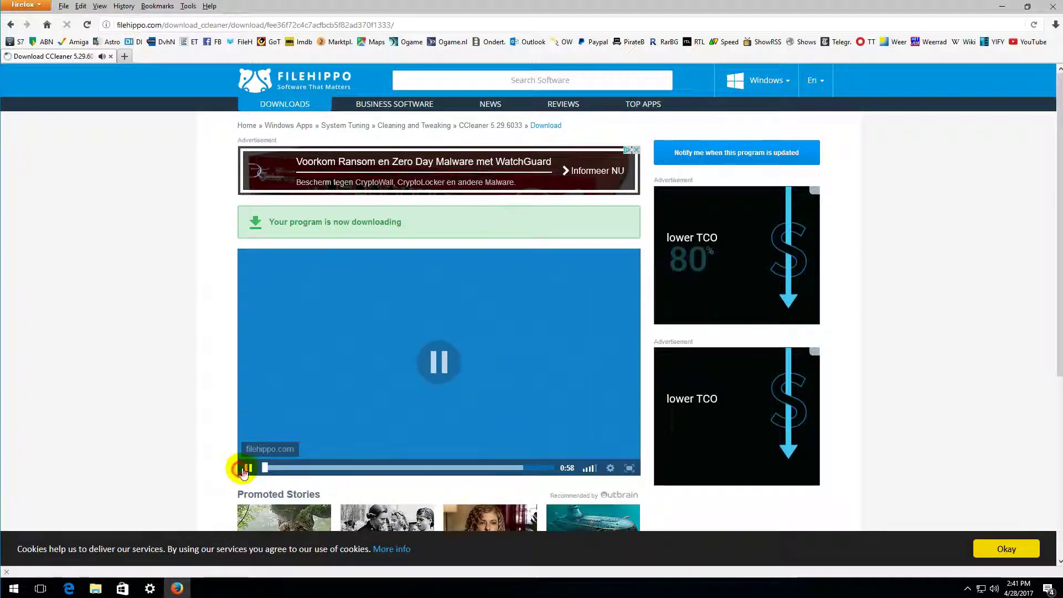
left_click(247, 470)
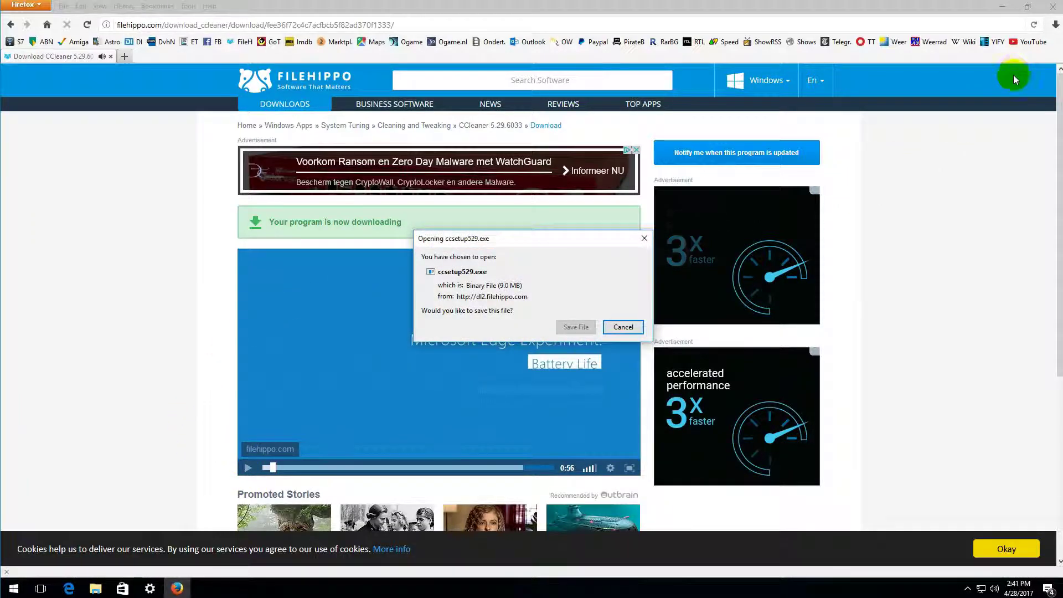
left_click(575, 327)
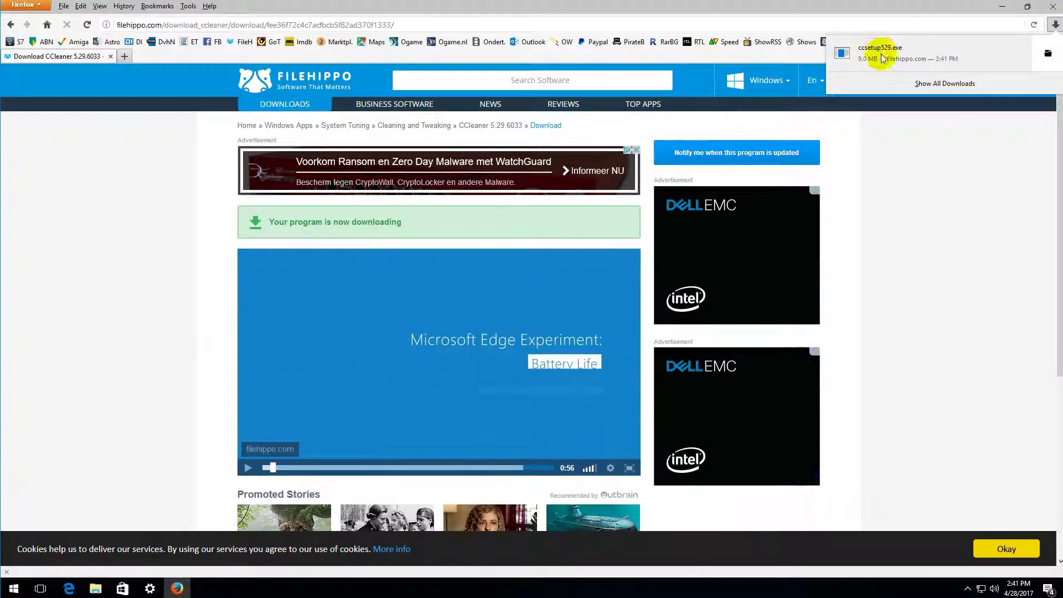
Run the downloaded ccsetup529.exe and install CCleaner with customized options, excluding Start Menu shortcuts and the 'Run CCleaner' Recycle Bin option.
left_click(890, 57)
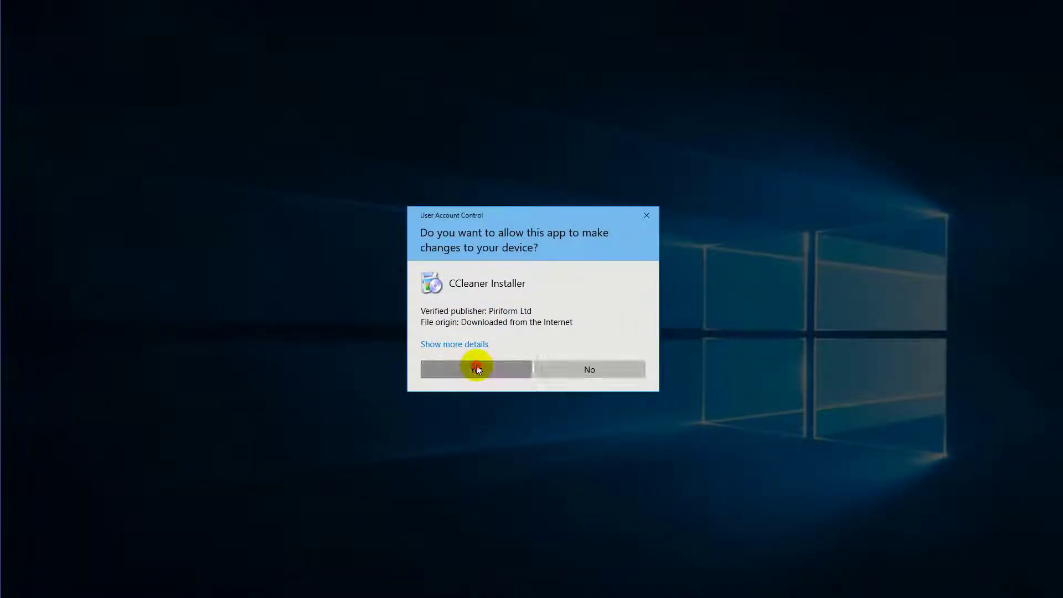
left_click(477, 369)
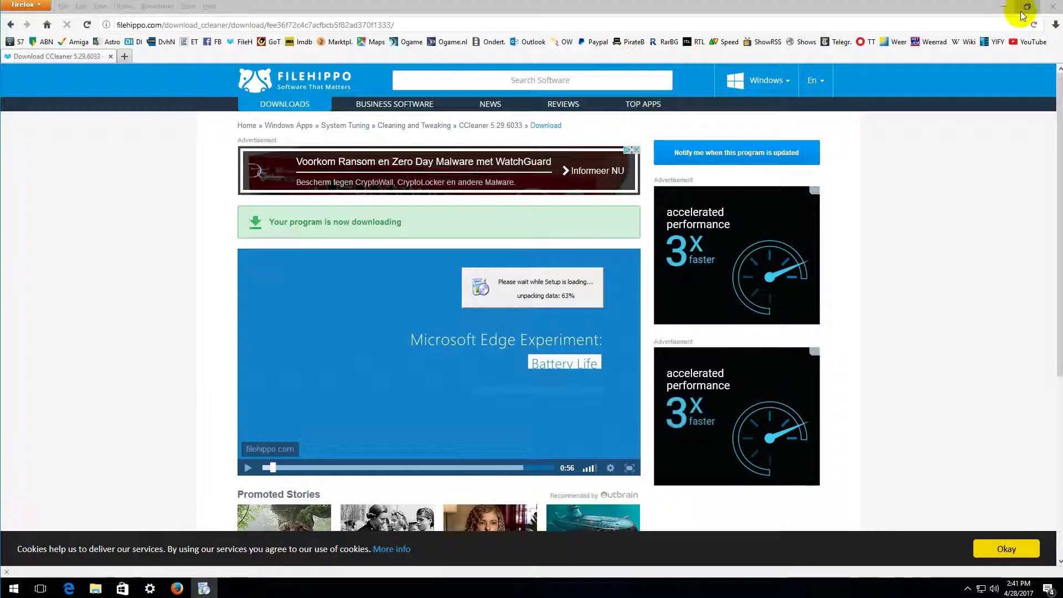
left_click(1002, 8)
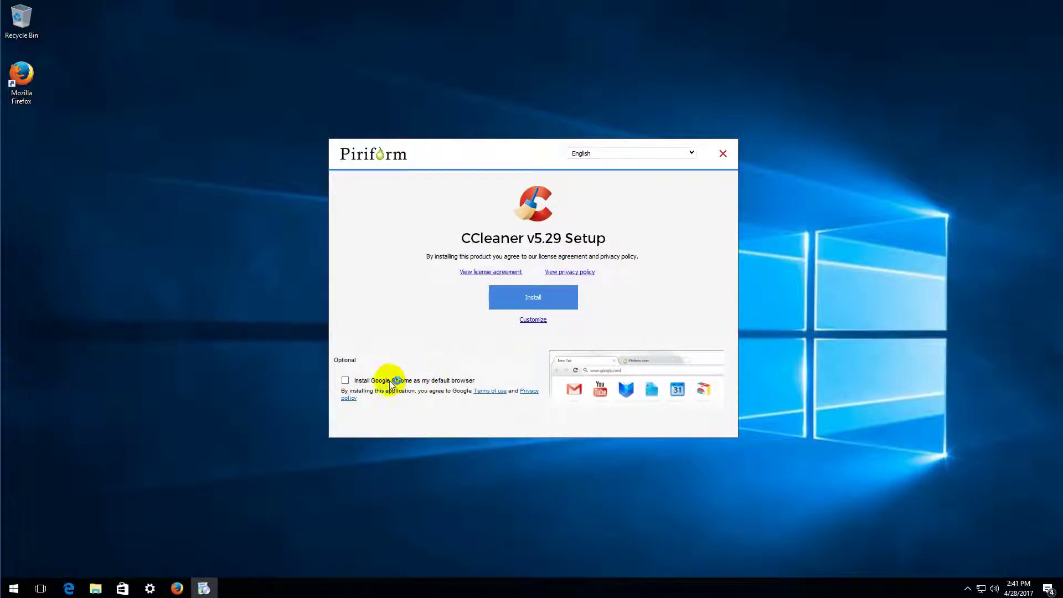
left_click(533, 323)
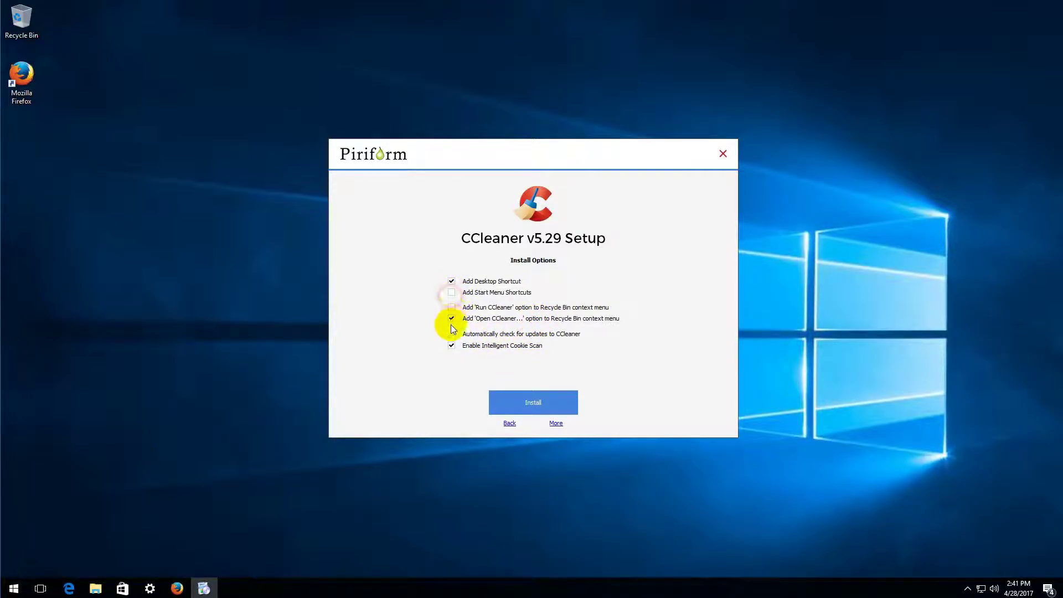
left_click(534, 402)
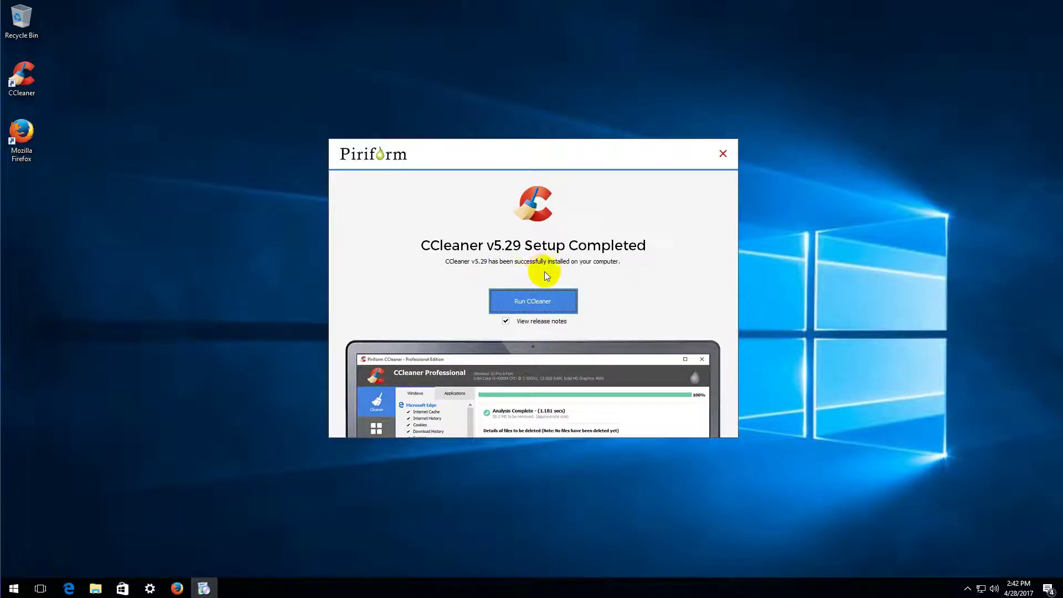
Finish the setup without viewing release notes, launch CCleaner, then close it and return to Firefox.
left_click(504, 321)
left_click(560, 300)
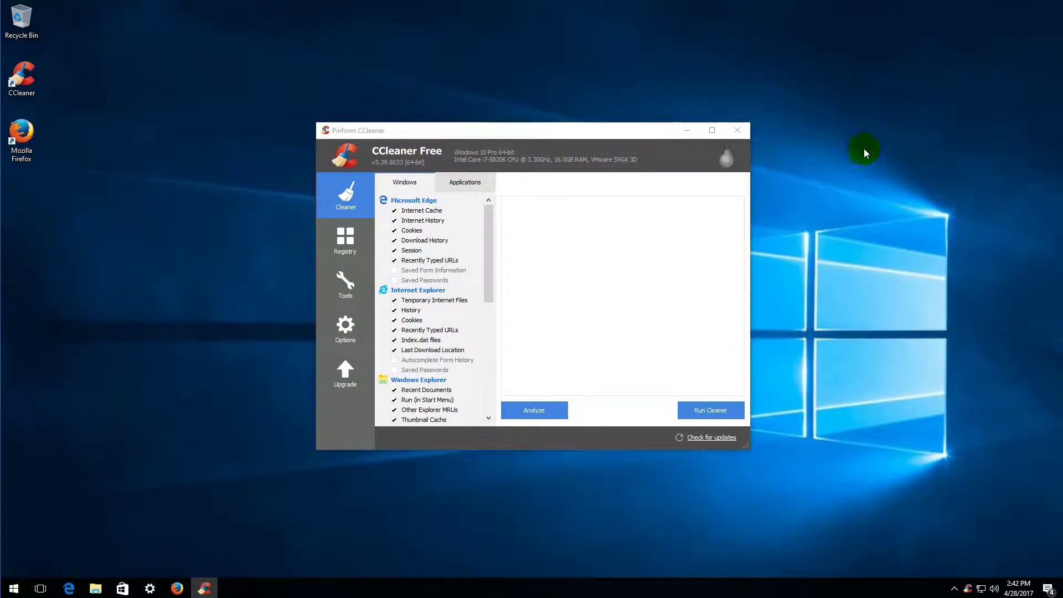
left_click(741, 130)
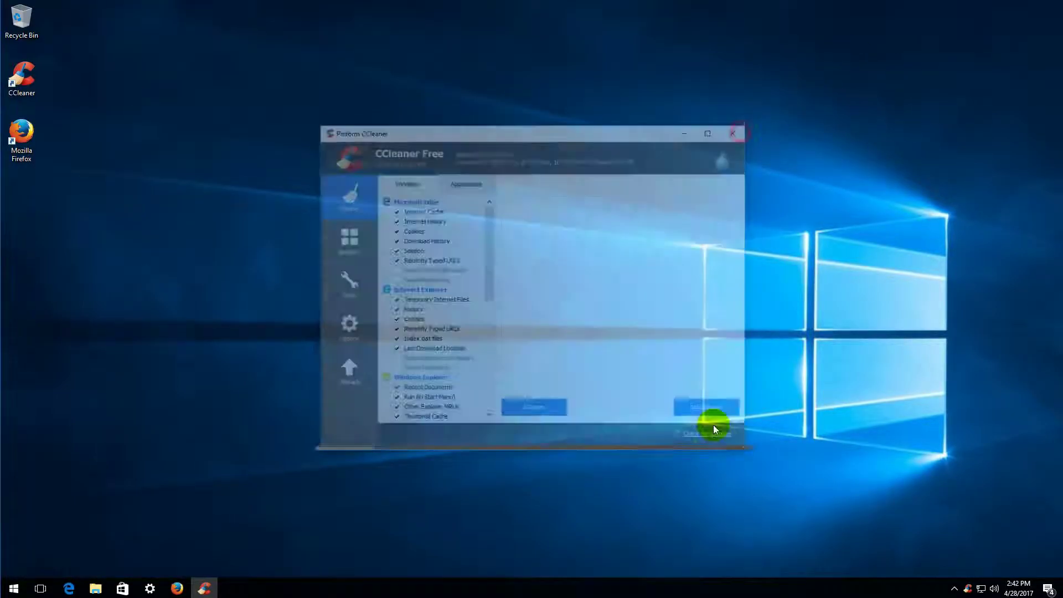
left_click(178, 588)
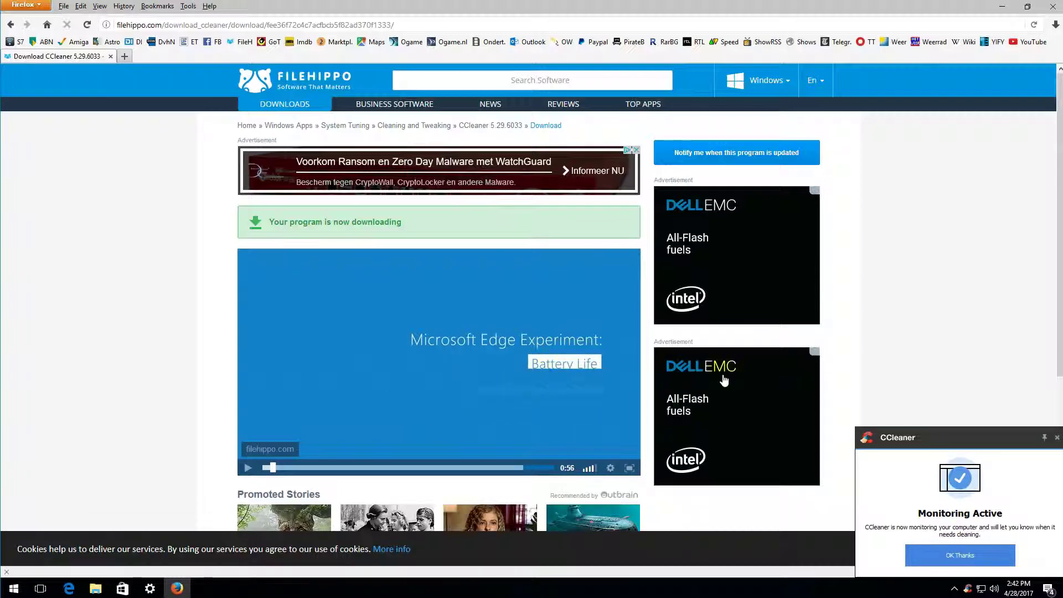
Dismiss the CCleaner monitoring notice, open Firefox's Add-ons Manager and search the available add-ons for "youtube".
left_click(1057, 437)
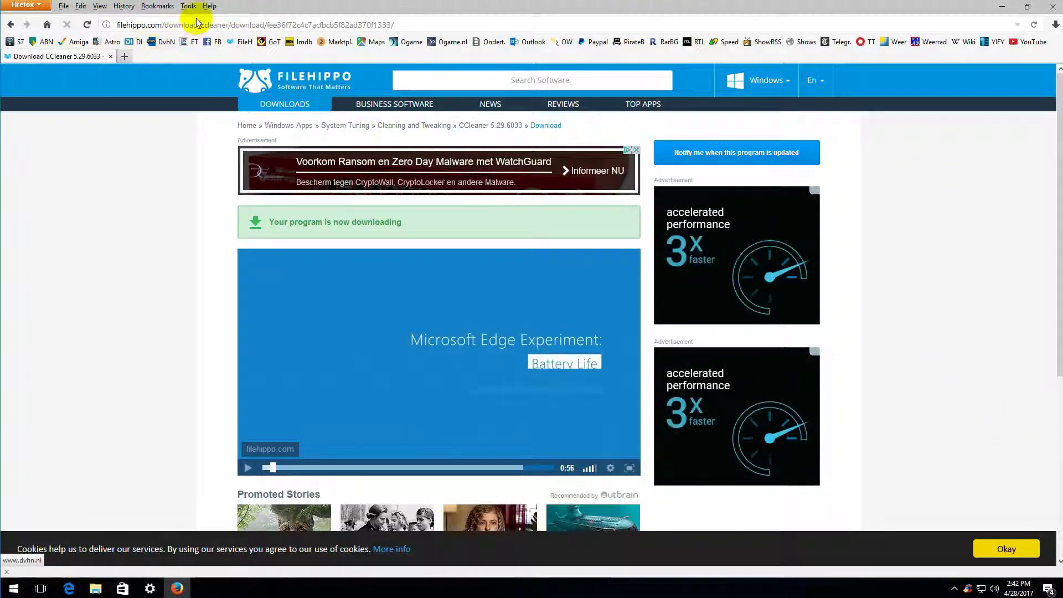
left_click(188, 6)
left_click(254, 32)
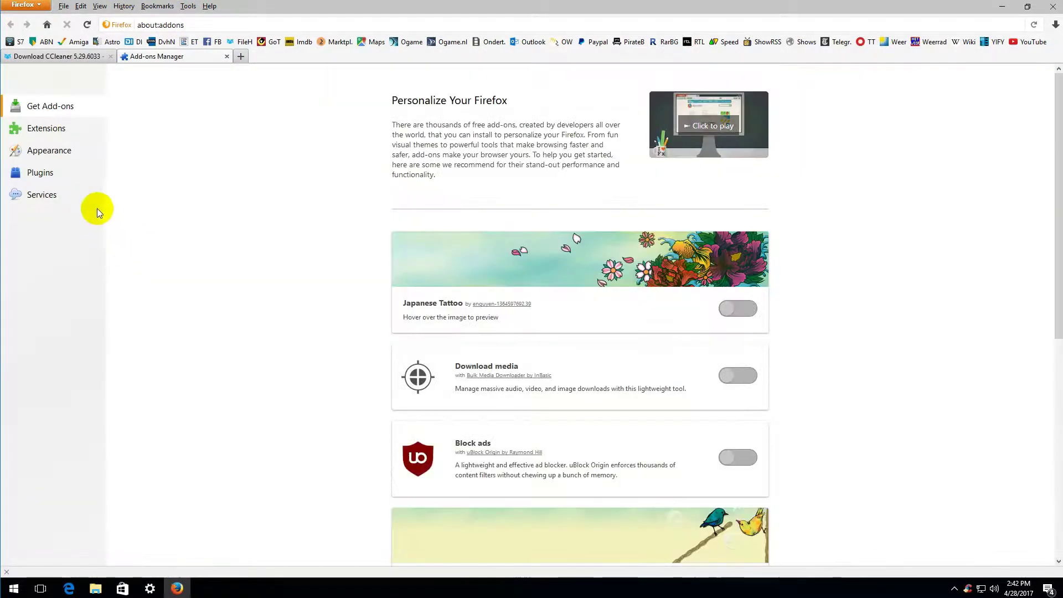
left_click(49, 133)
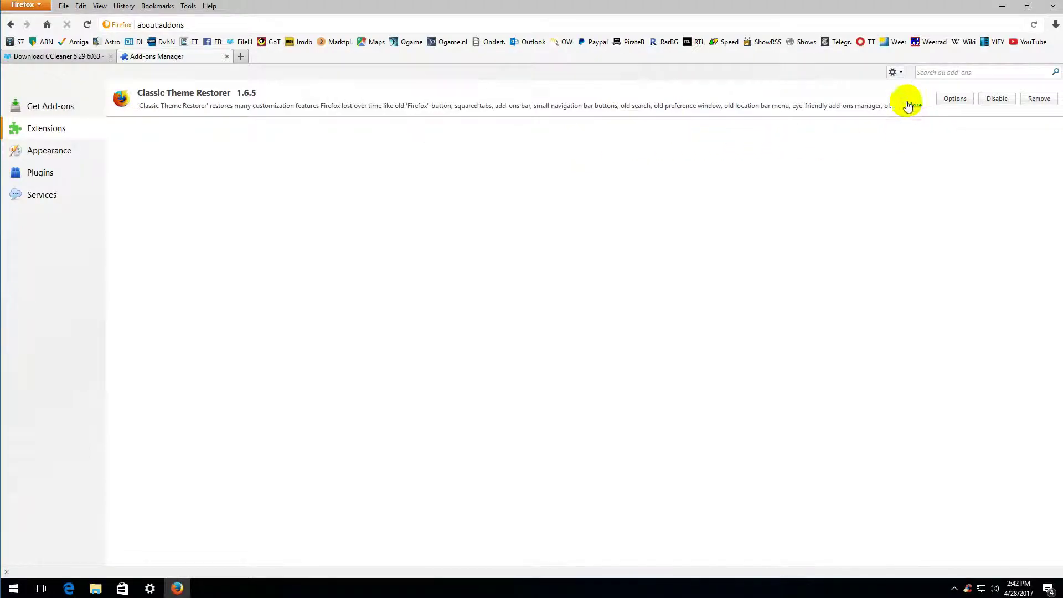
left_click(960, 72)
type("youtube")
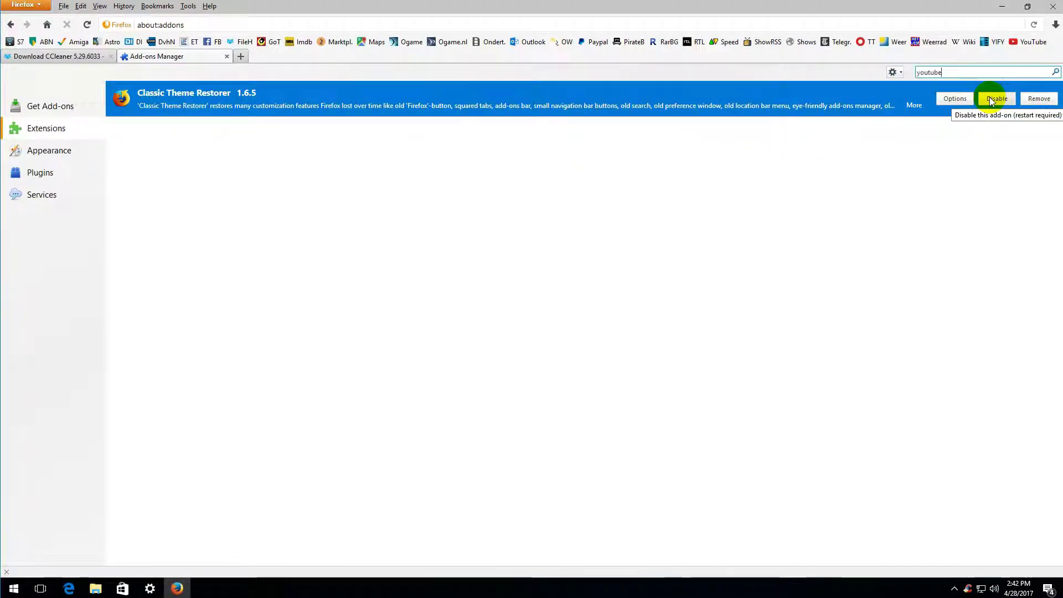
key("Return")
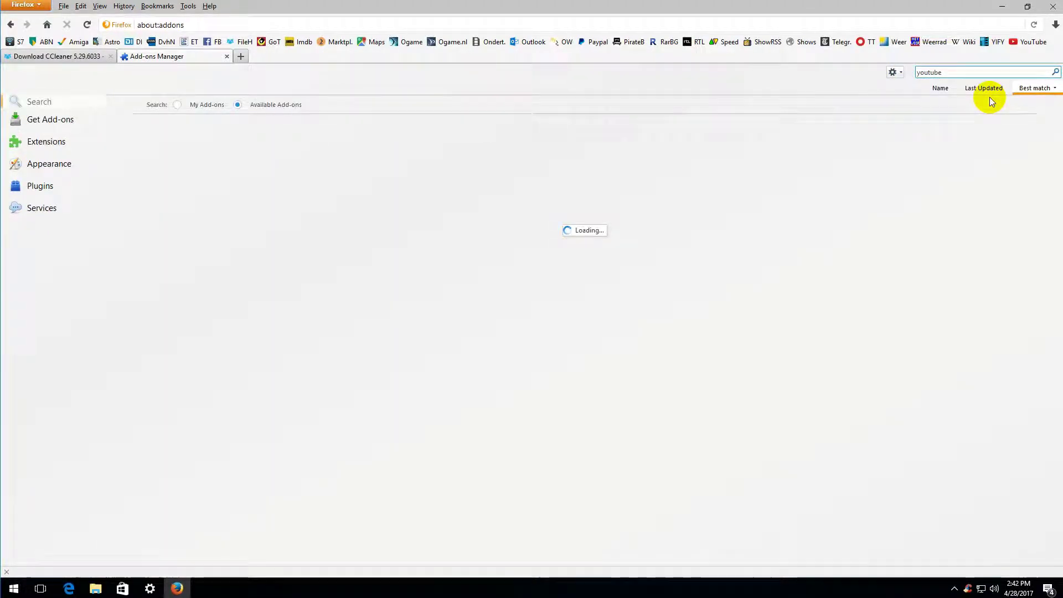
Install the YouTube Video and Audio Downloader 0.5.7 add-on from the search results.
left_click(427, 252)
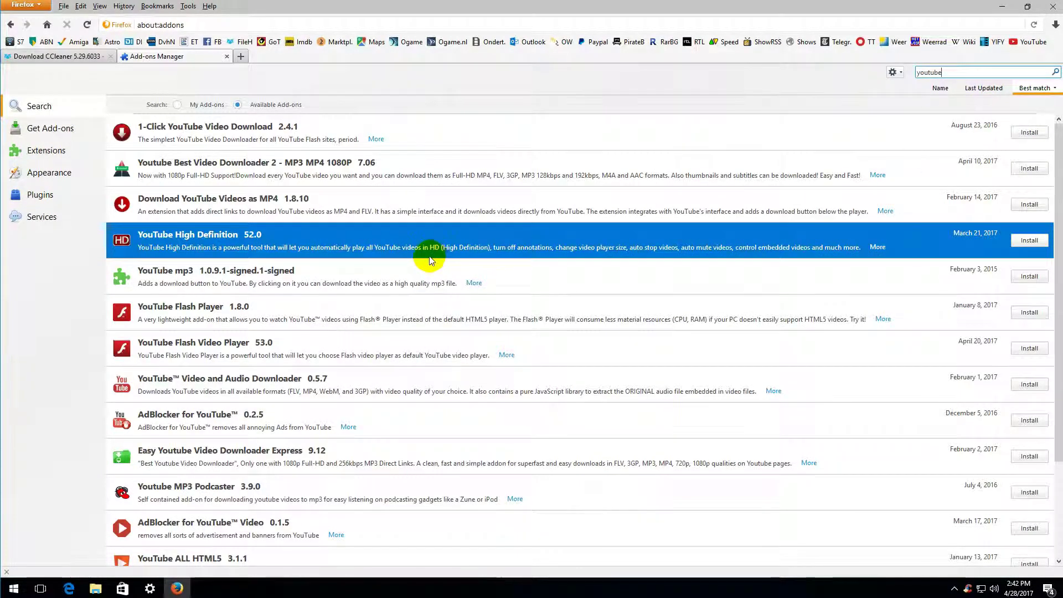
left_click(398, 279)
left_click(356, 310)
left_click(332, 398)
left_click(235, 458)
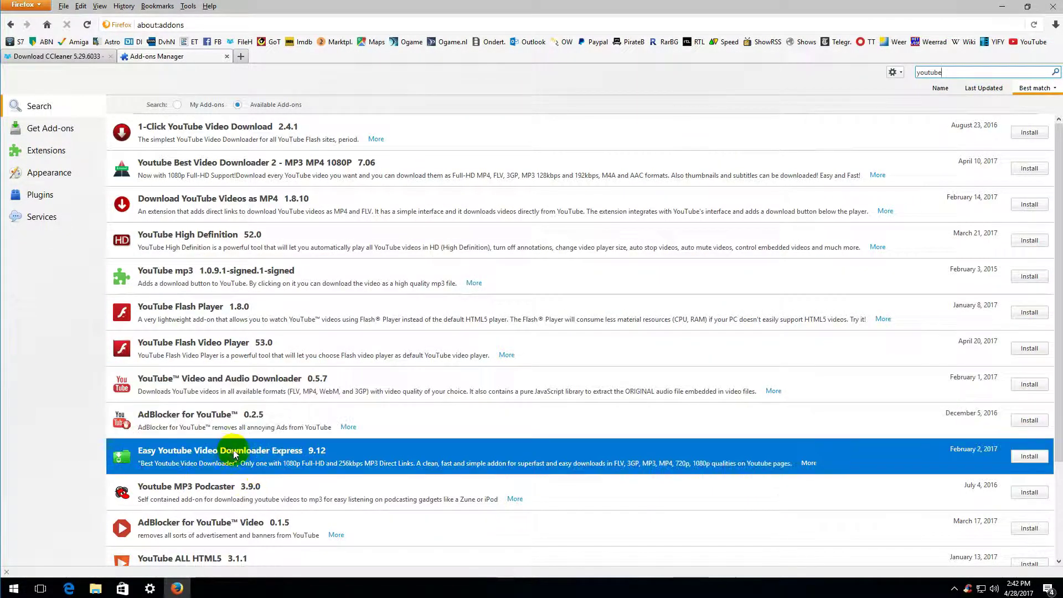
left_click(149, 388)
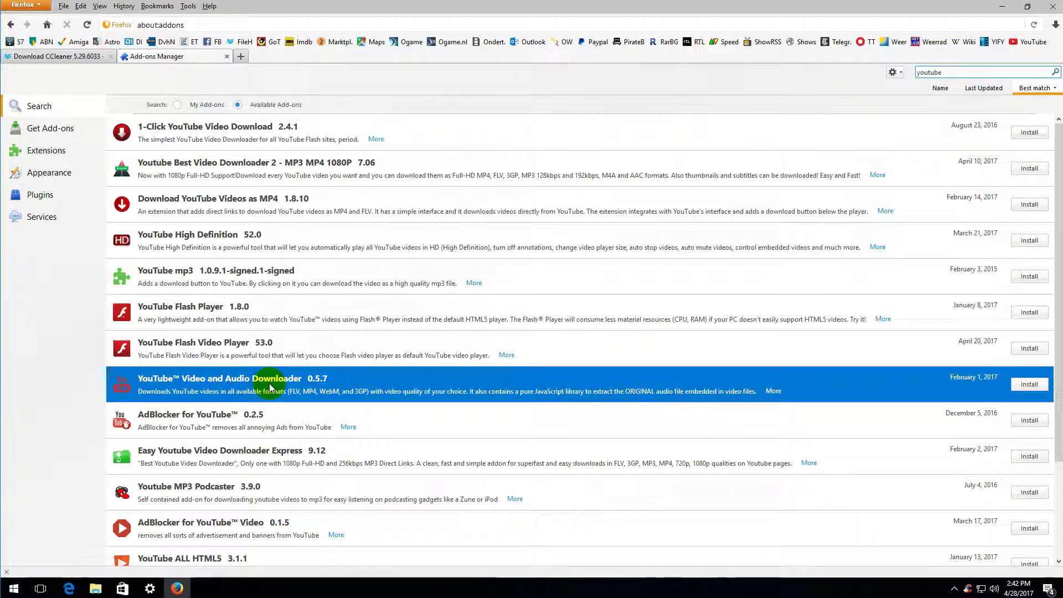
left_click(1024, 410)
left_click(1031, 387)
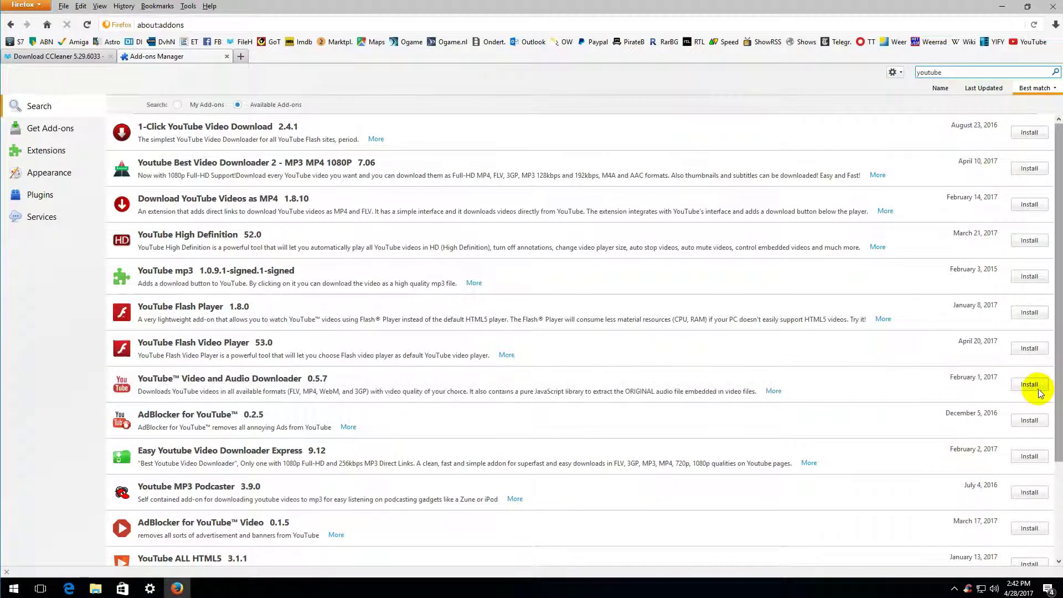
left_click(1030, 387)
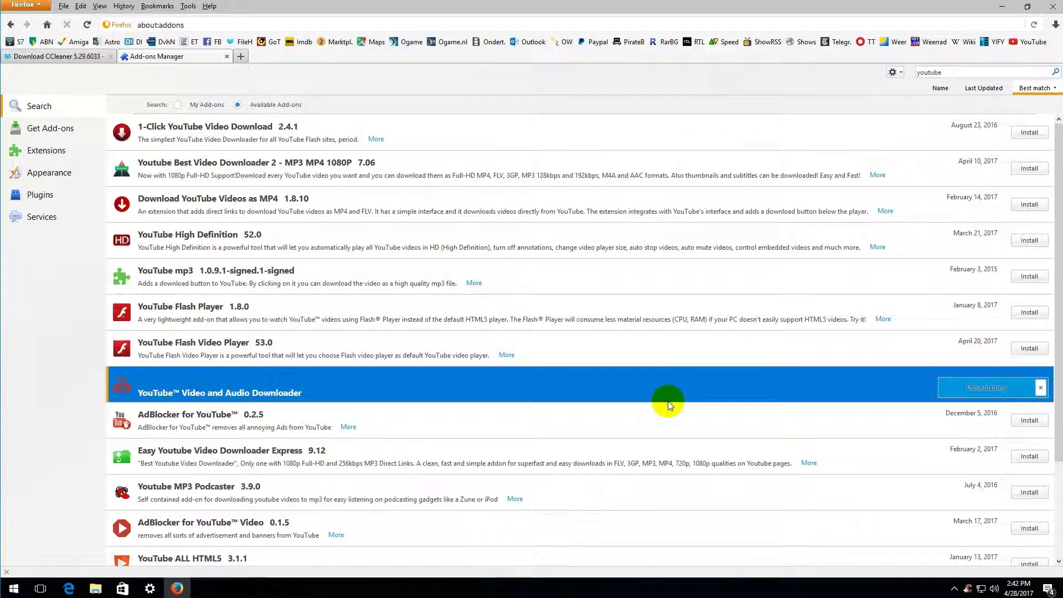
left_click(813, 414)
left_click(767, 391)
left_click(1024, 413)
left_click(949, 398)
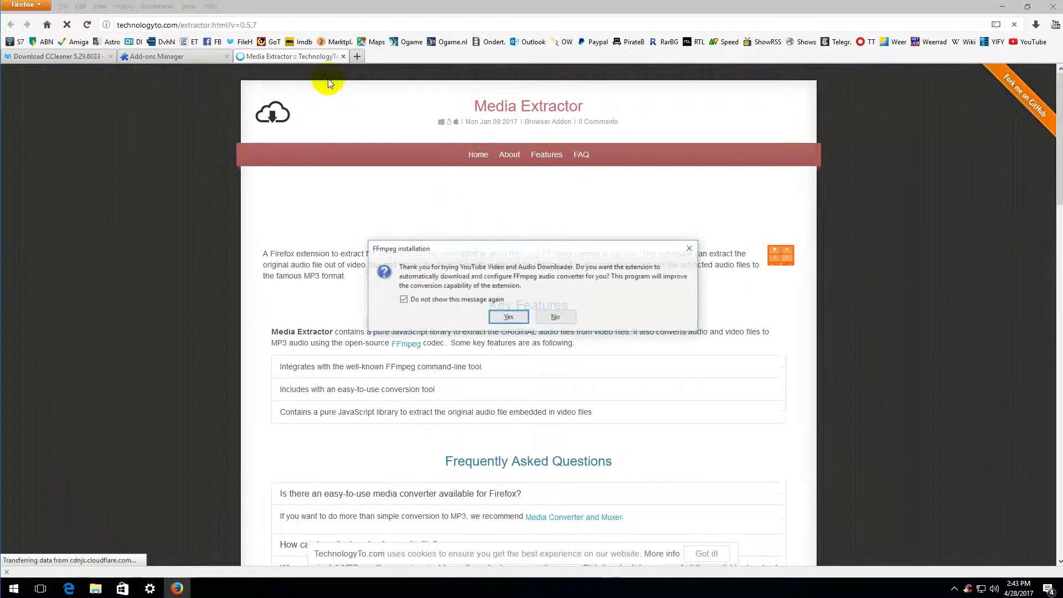
Accept the automatic FFmpeg download and configuration, then close the Media Extractor page and the Add-ons Manager.
left_click(527, 320)
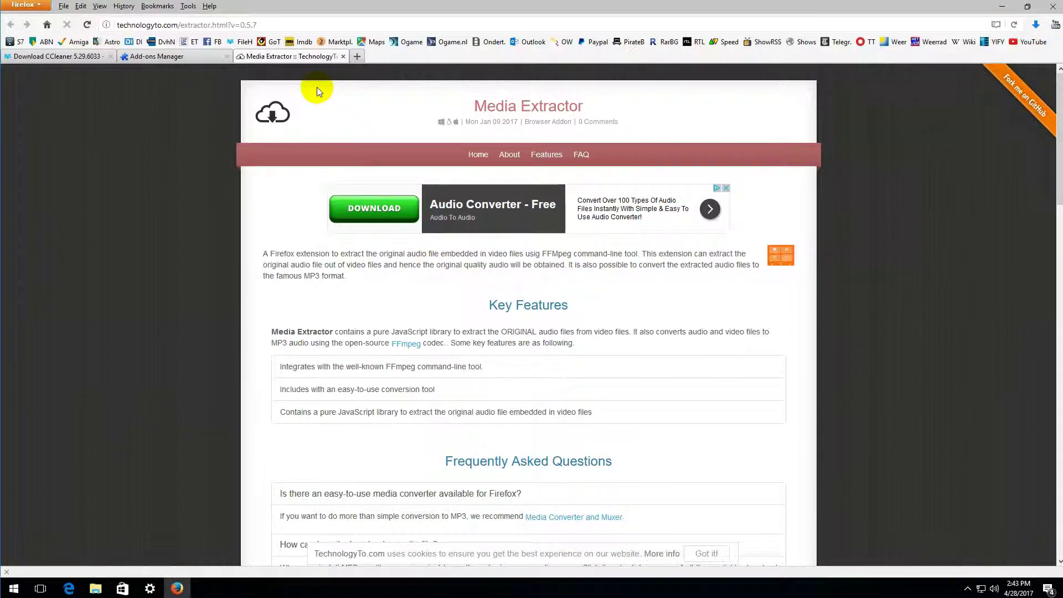
left_click(343, 56)
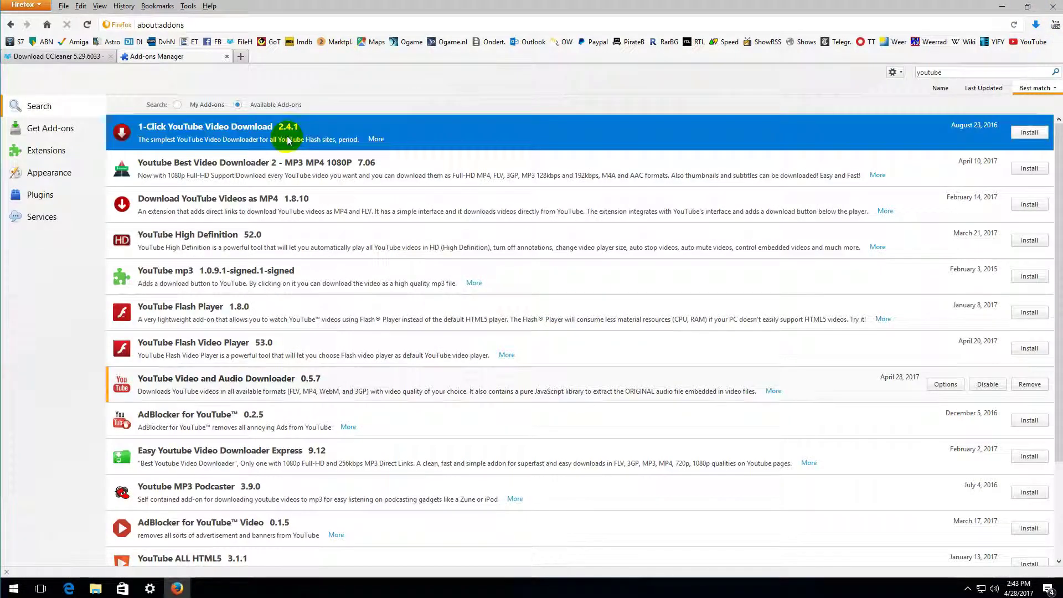
left_click(226, 56)
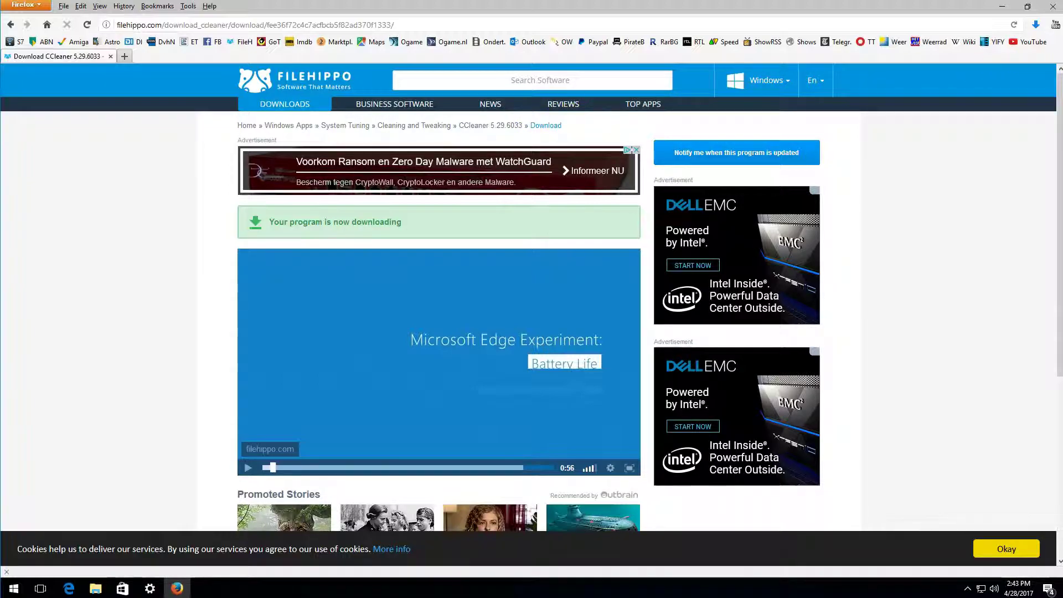
Go to YouTube through its bookmark, search for "inna amazing" and open the Ultra Music video "Inna - Amazing".
left_click(1028, 42)
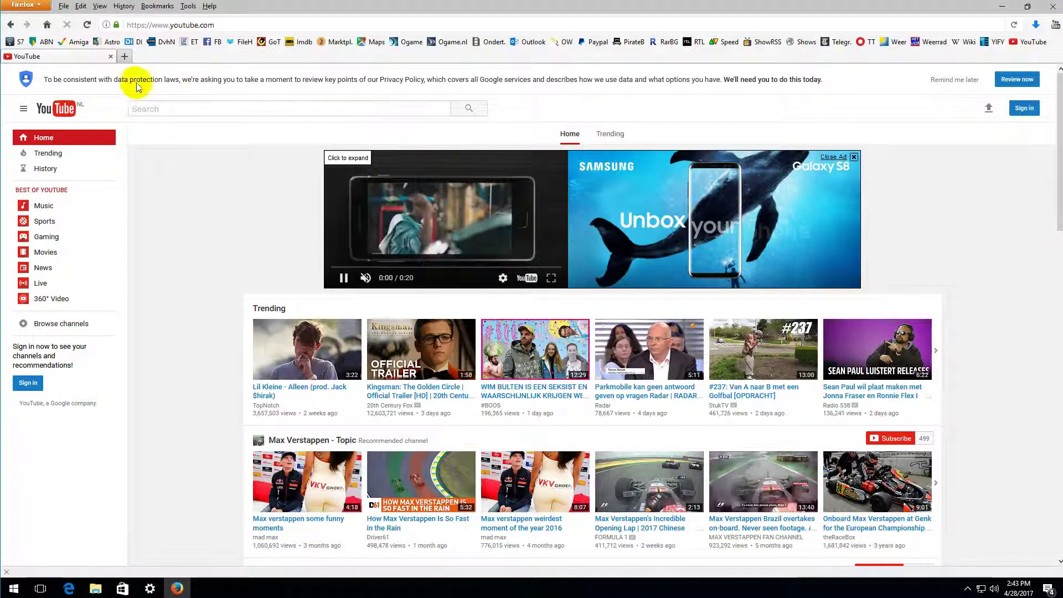
left_click(191, 113)
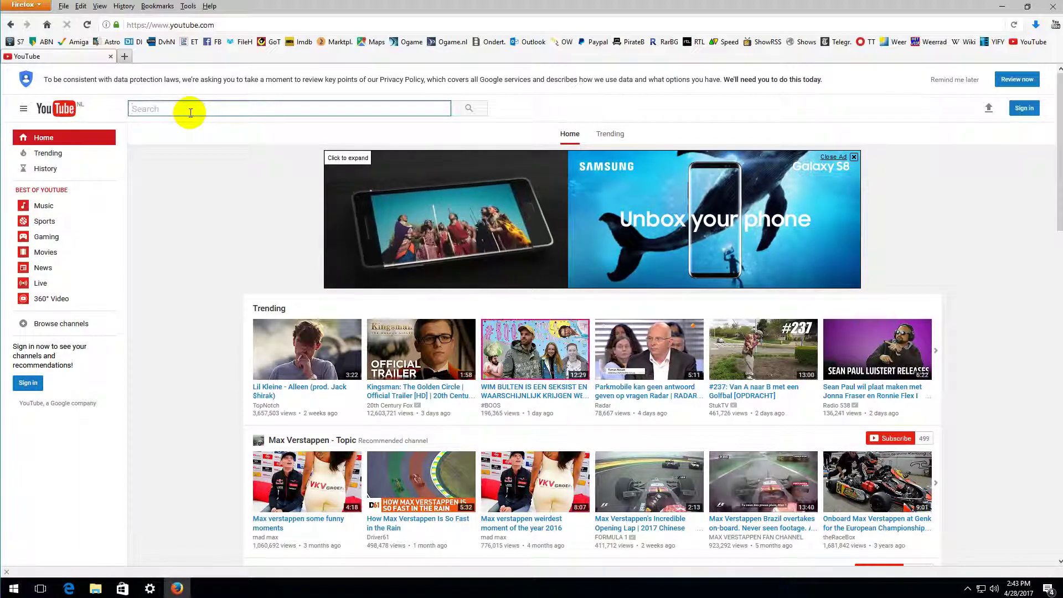
type("inna amiaz")
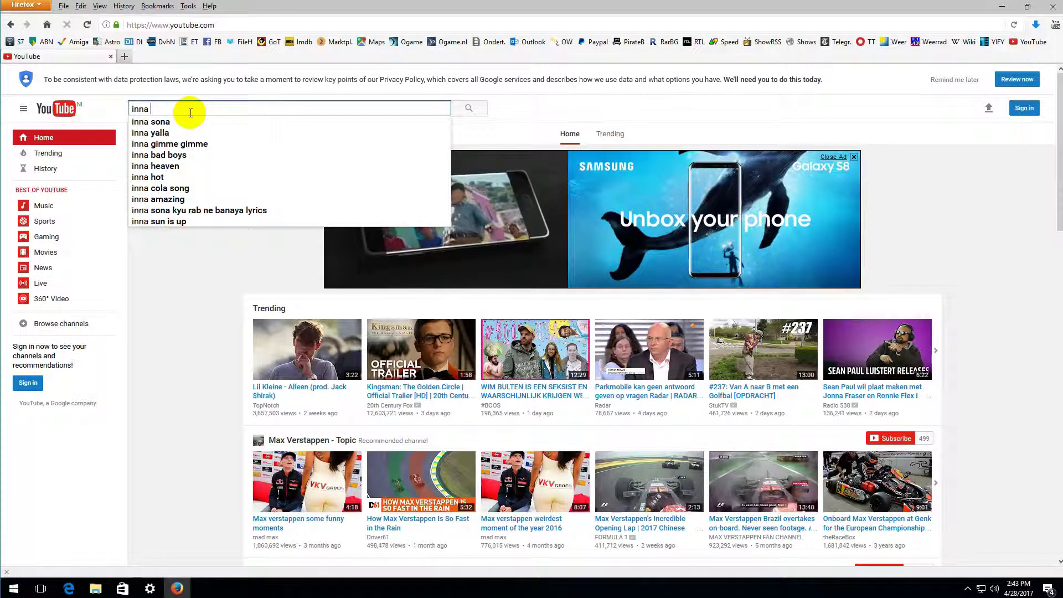
key("BackSpace")
key("BackSpace")
key("BackSpace")
type("azing")
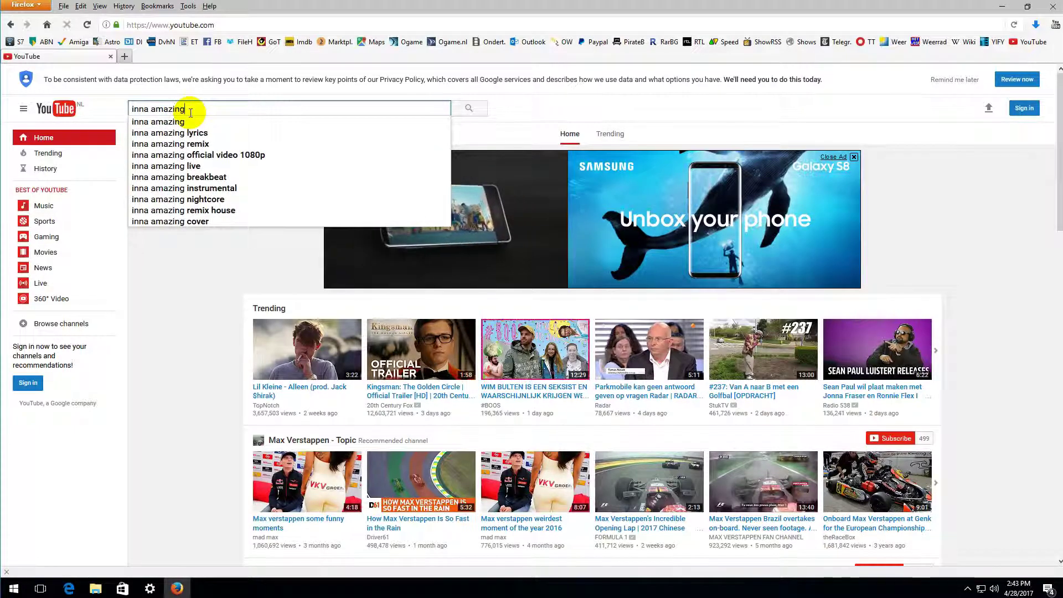
key("Return")
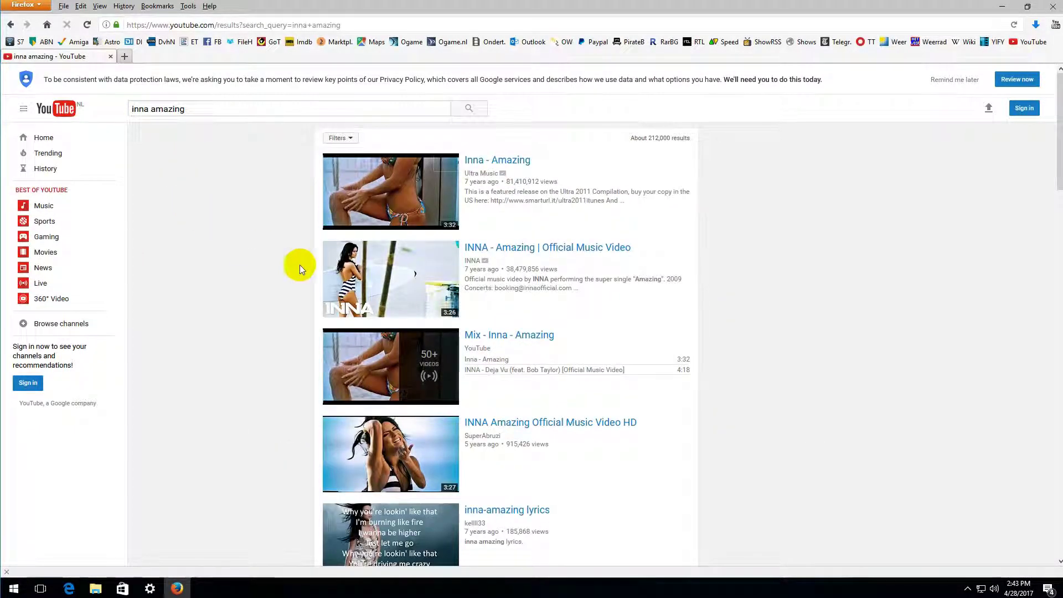
left_click(497, 160)
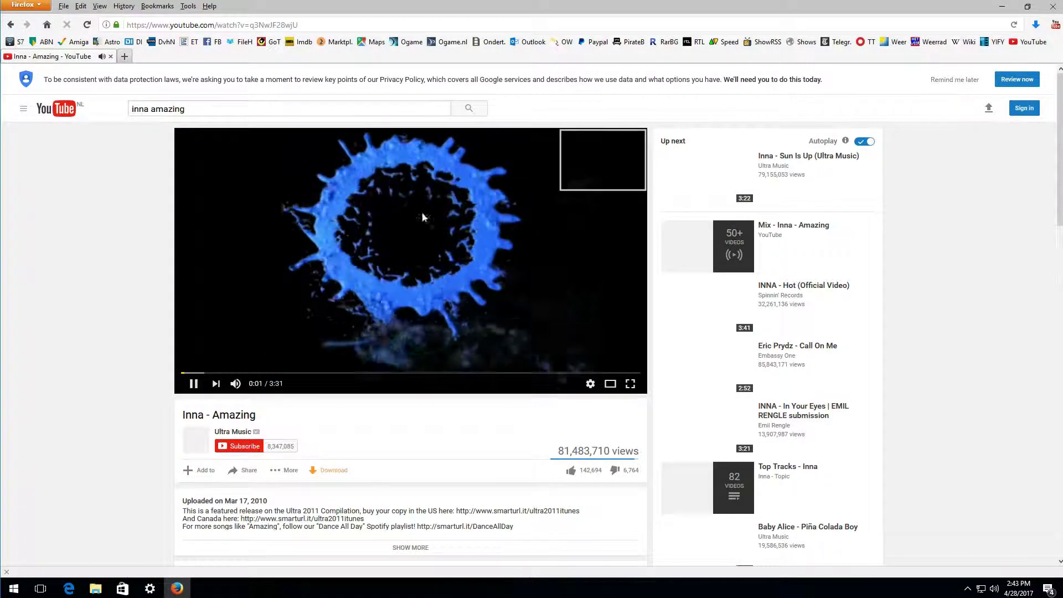
Show the add-on's download links, pause the video, download the MP4 720p AAC 192K version without viewing instructions and check the downloads list.
left_click(1055, 26)
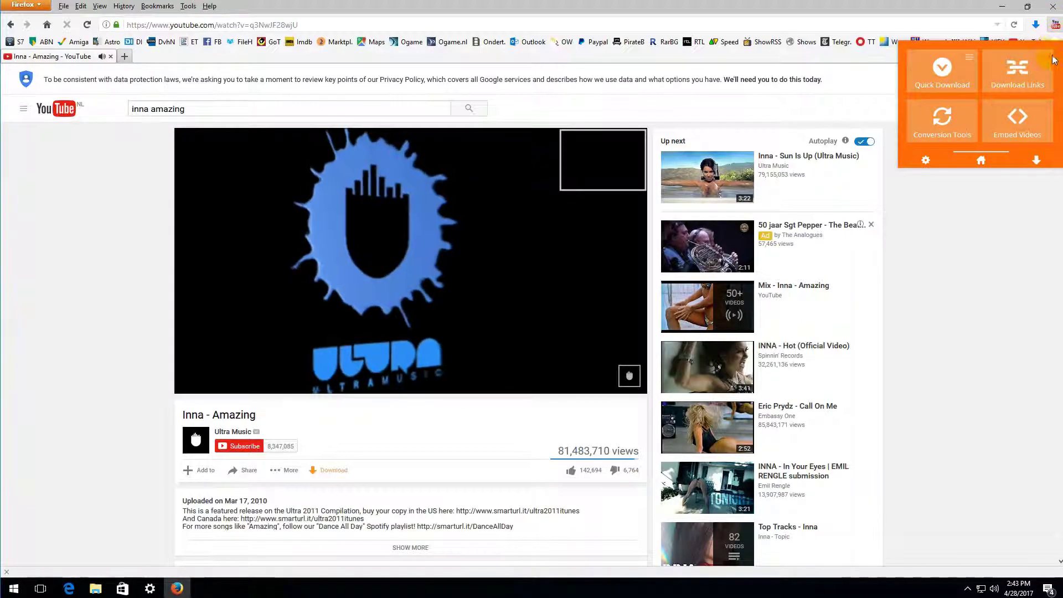
left_click(1014, 83)
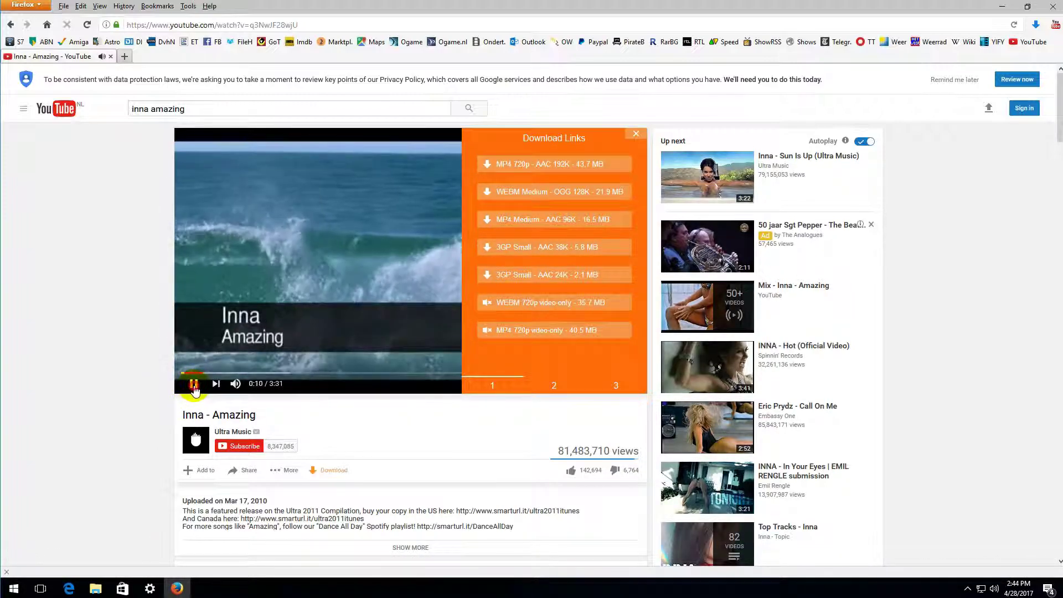
left_click(194, 384)
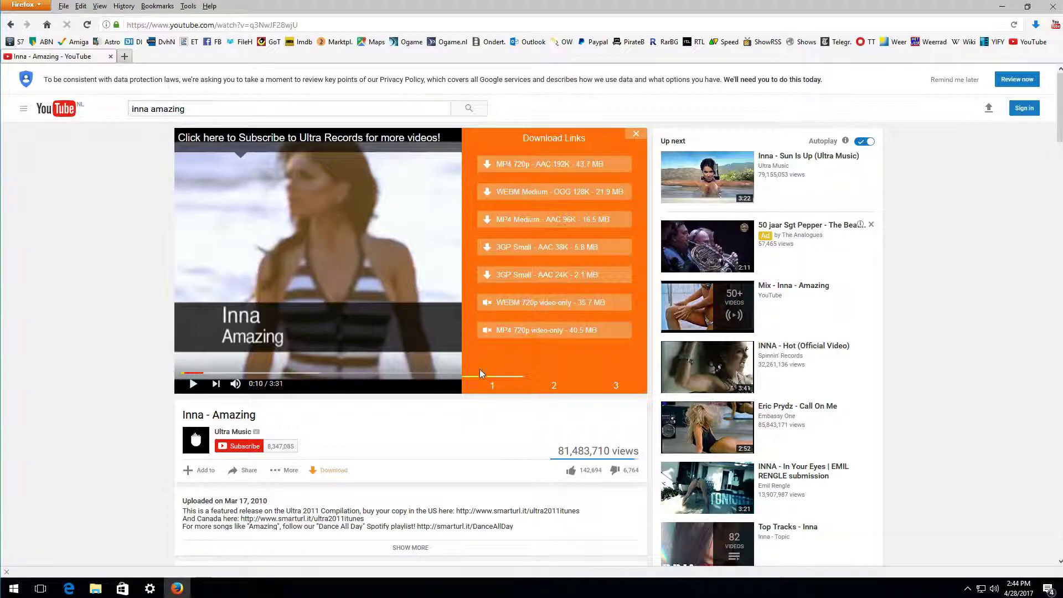
left_click(536, 170)
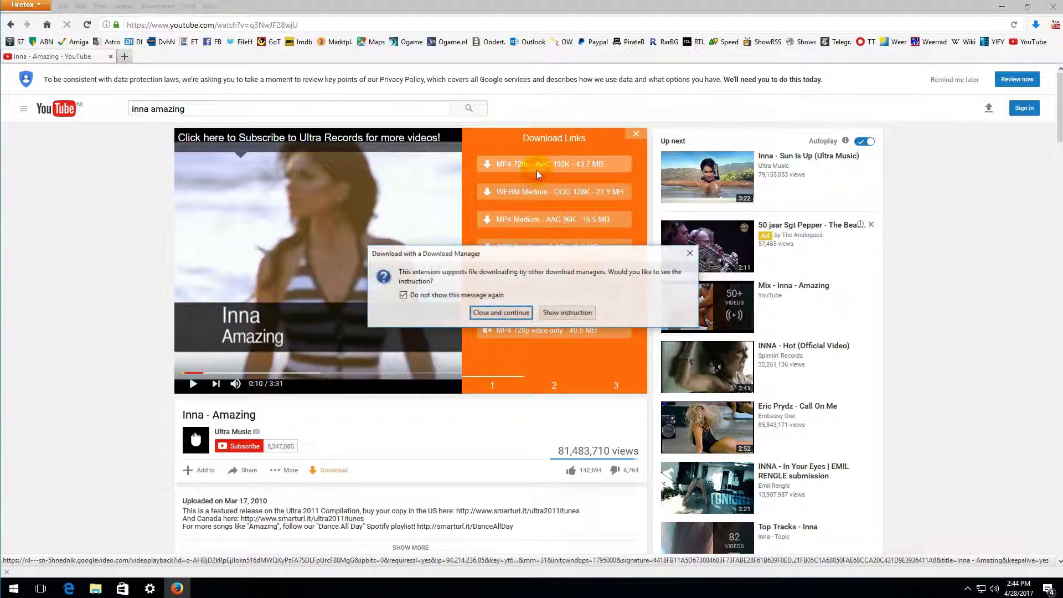
left_click(500, 312)
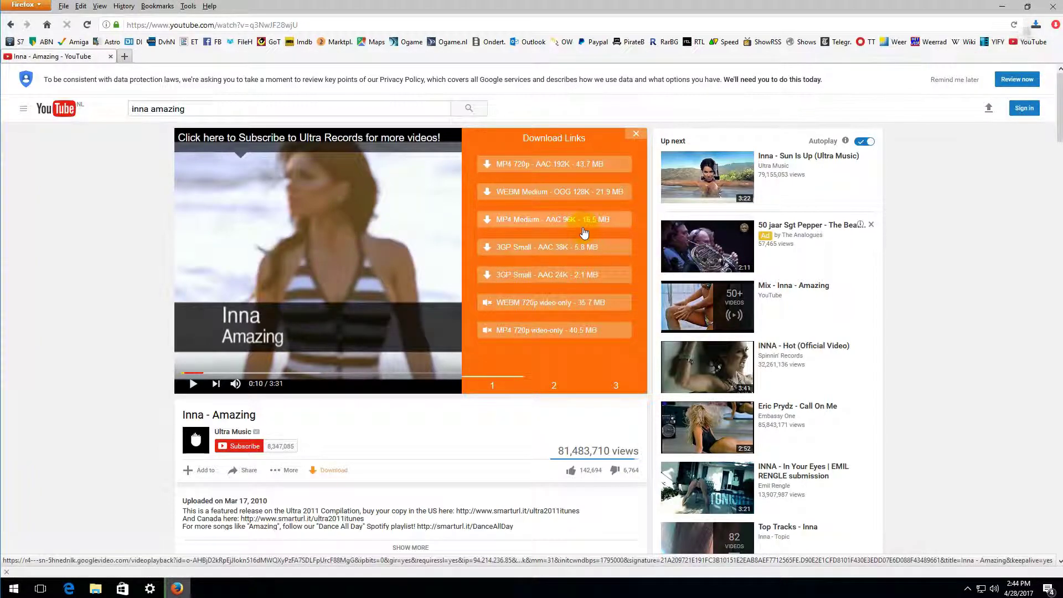
left_click(1036, 26)
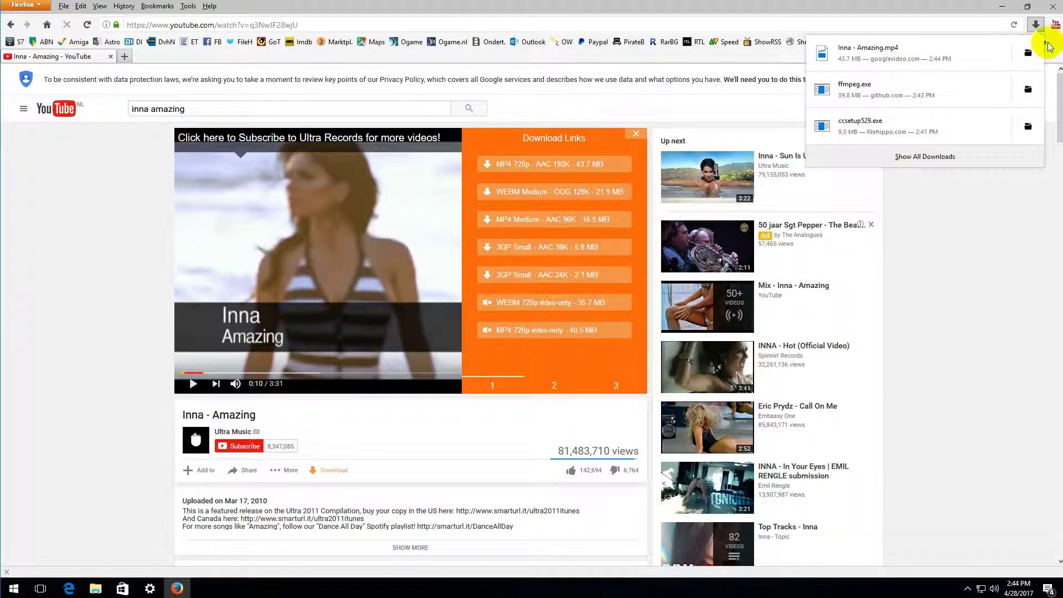
Close Firefox and place the two downloaded "Inna - Amazing" files side by side near the middle of the desktop.
left_click(1052, 11)
left_click(1052, 11)
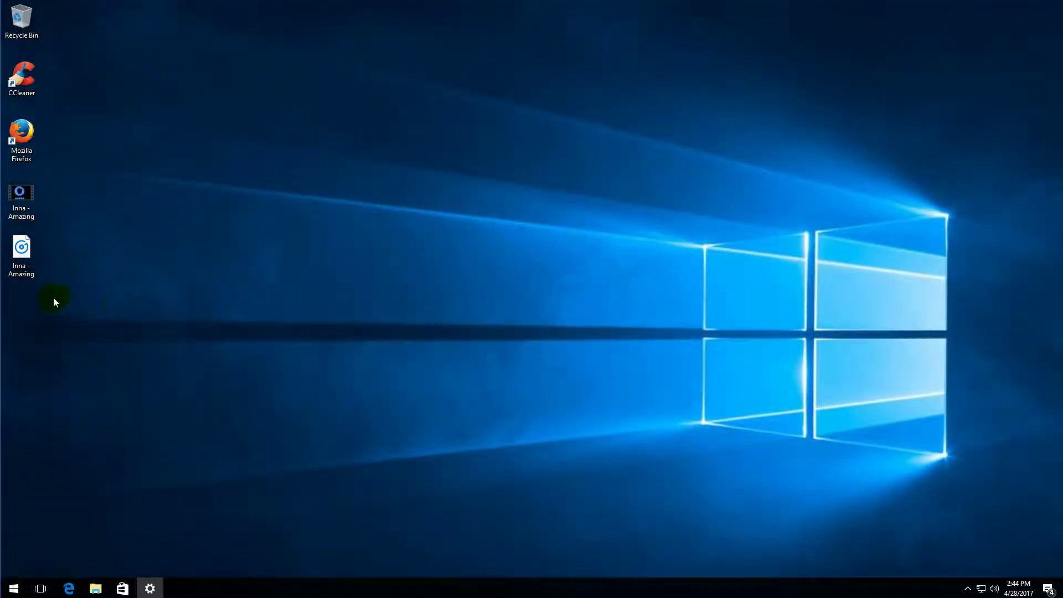
left_click_drag(35, 254, 582, 254)
left_click_drag(30, 194, 527, 261)
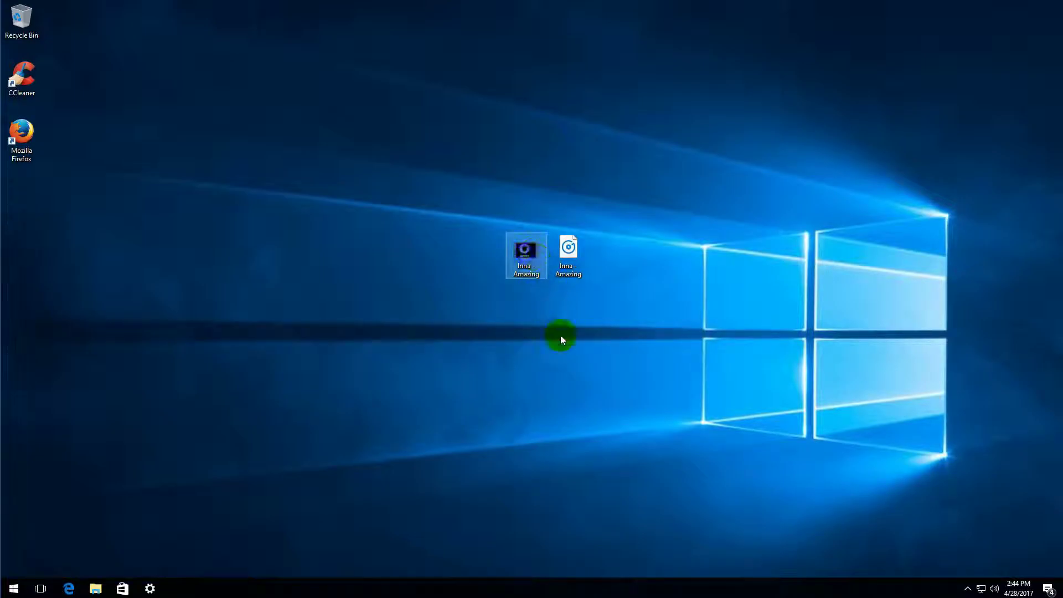
Examine the file type and size in the properties of both "Inna - Amazing" files, closing each without changes.
right_click(524, 252)
left_click(569, 427)
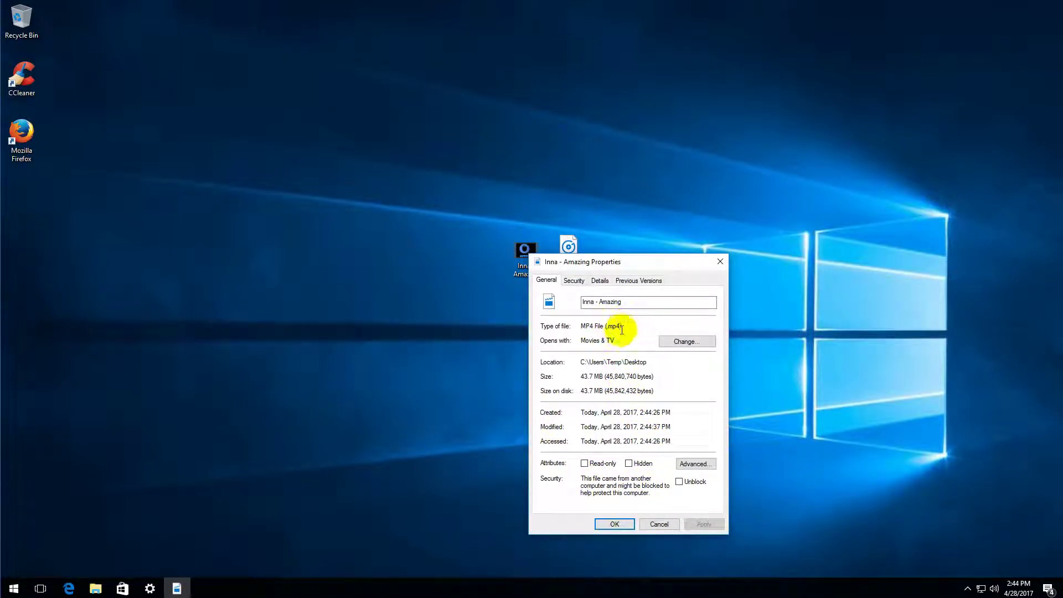
left_click(658, 524)
right_click(572, 254)
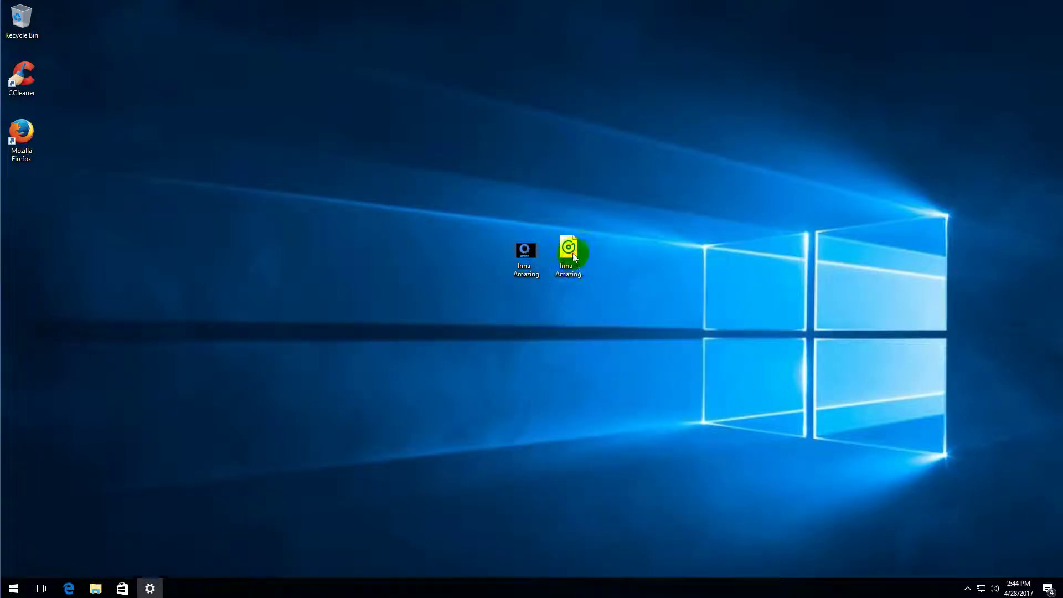
left_click(638, 448)
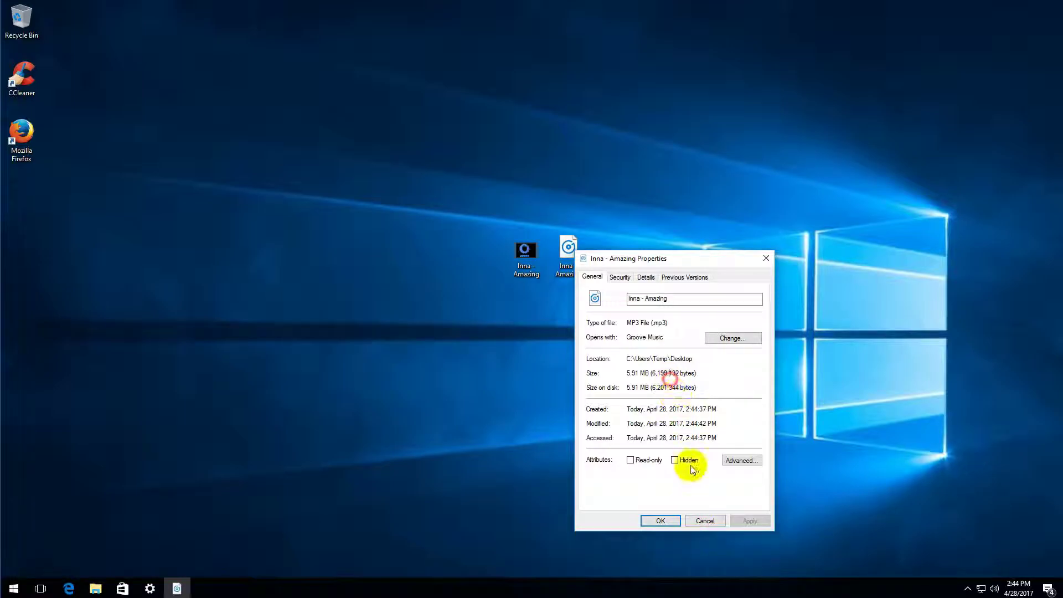
left_click(720, 520)
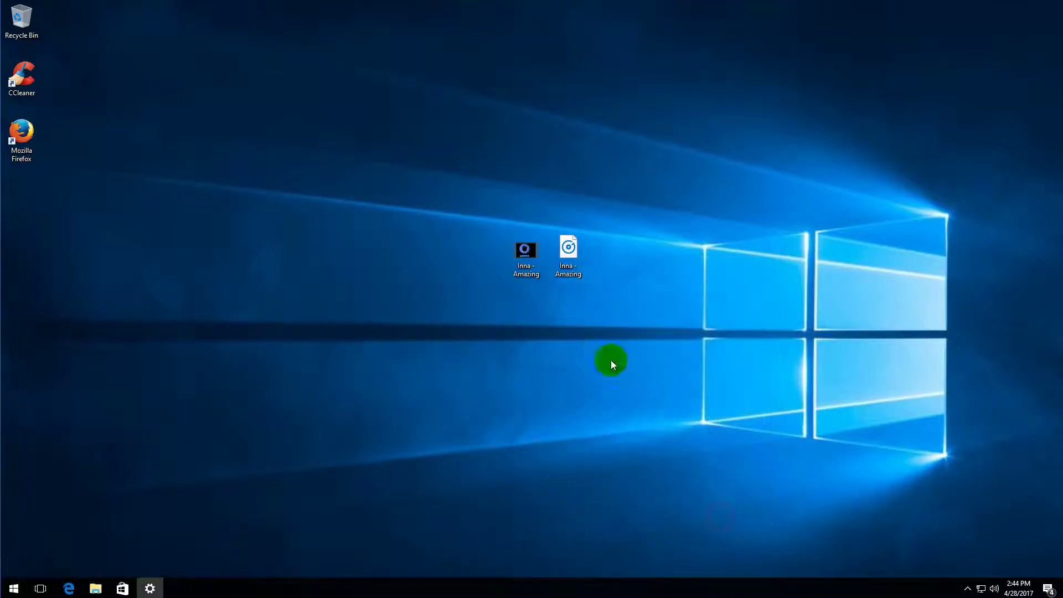
Move the "Inna - Amazing" MP3 file to the Recycle Bin.
left_click_drag(580, 263, 94, 157)
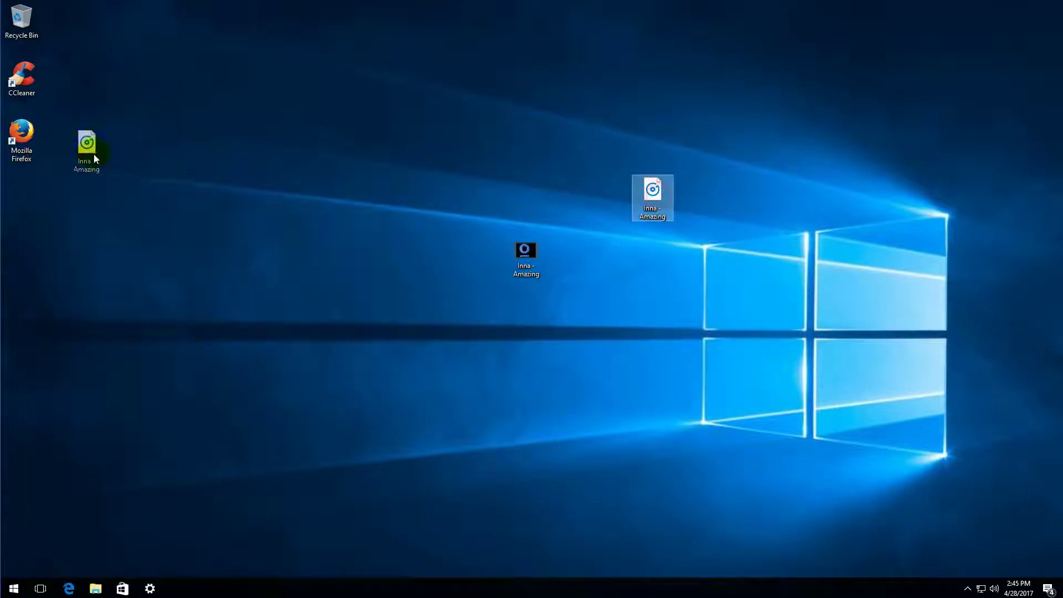
left_click_drag(79, 50, 21, 17)
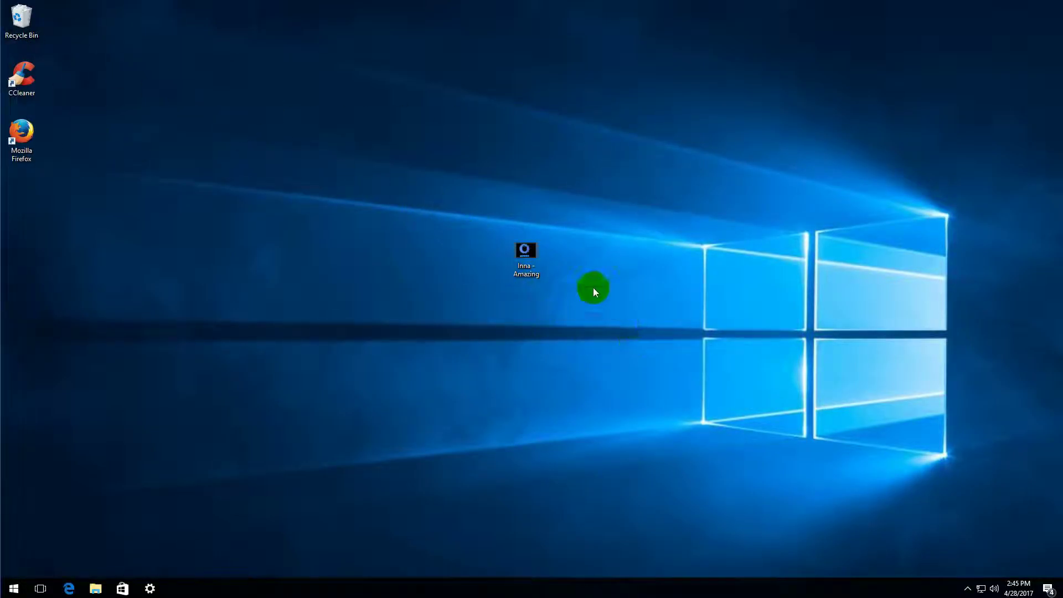
key("ctrl+z")
Play the "Inna - Amazing" MP4 video in Movies & TV, then close the player.
left_click(357, 194)
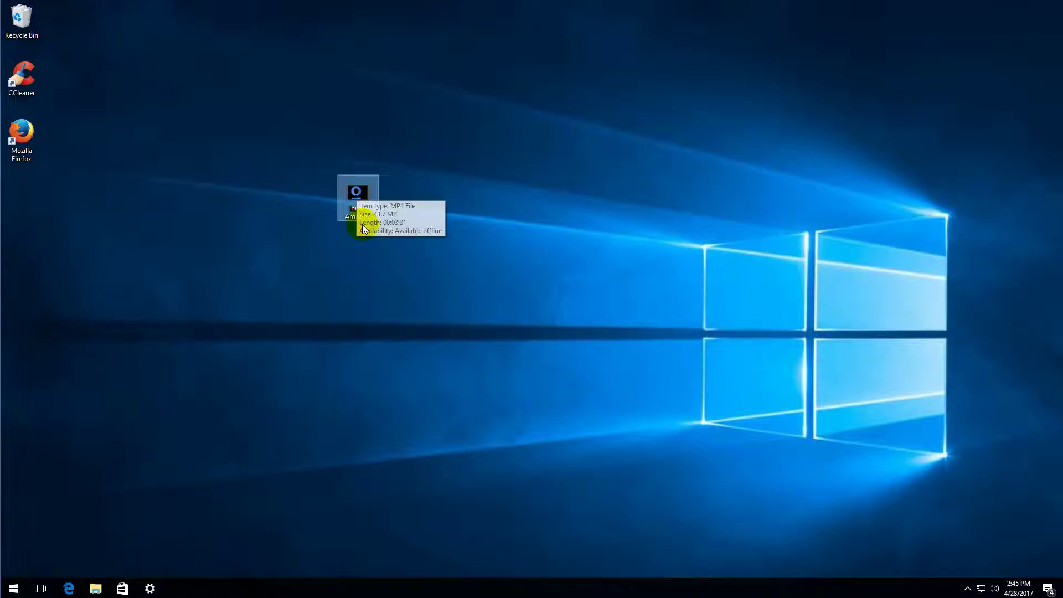
left_click(359, 198)
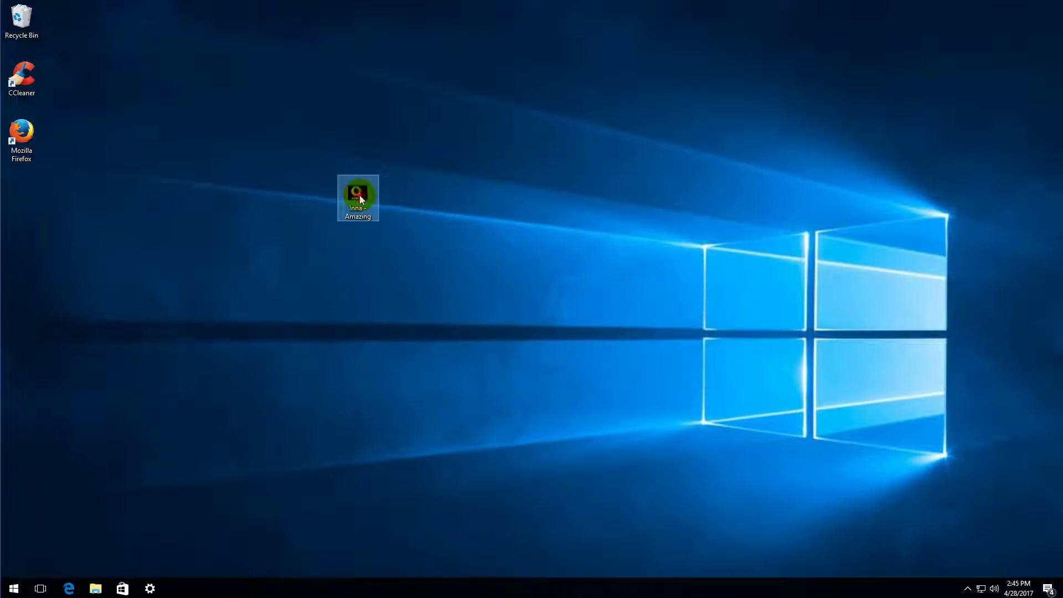
double_click(360, 199)
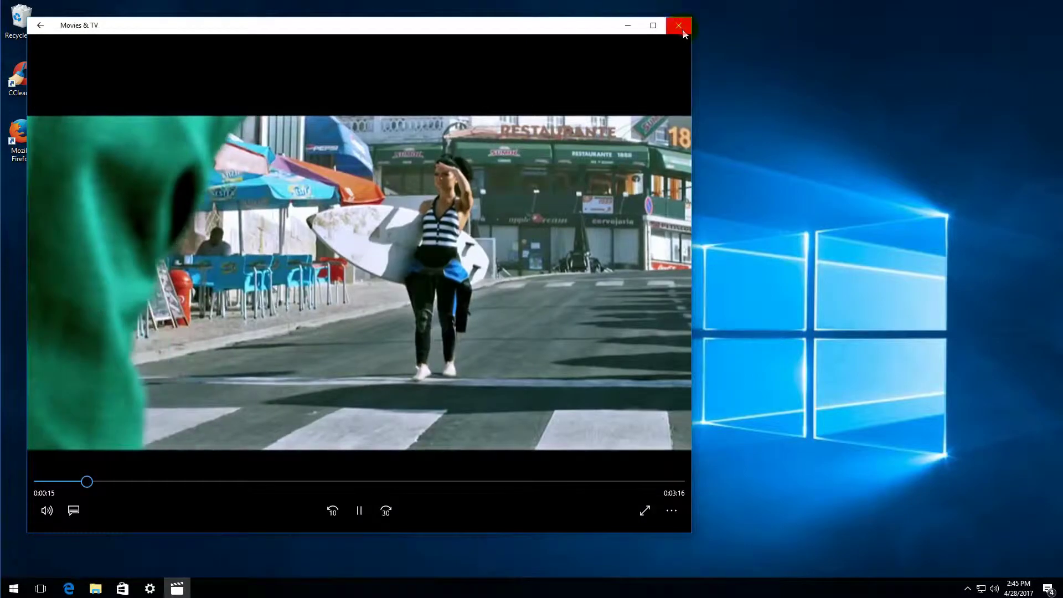
left_click(680, 28)
Place the "Inna - Amazing" video below the Mozilla Firefox icon on the desktop and launch Firefox.
left_click_drag(356, 212, 30, 204)
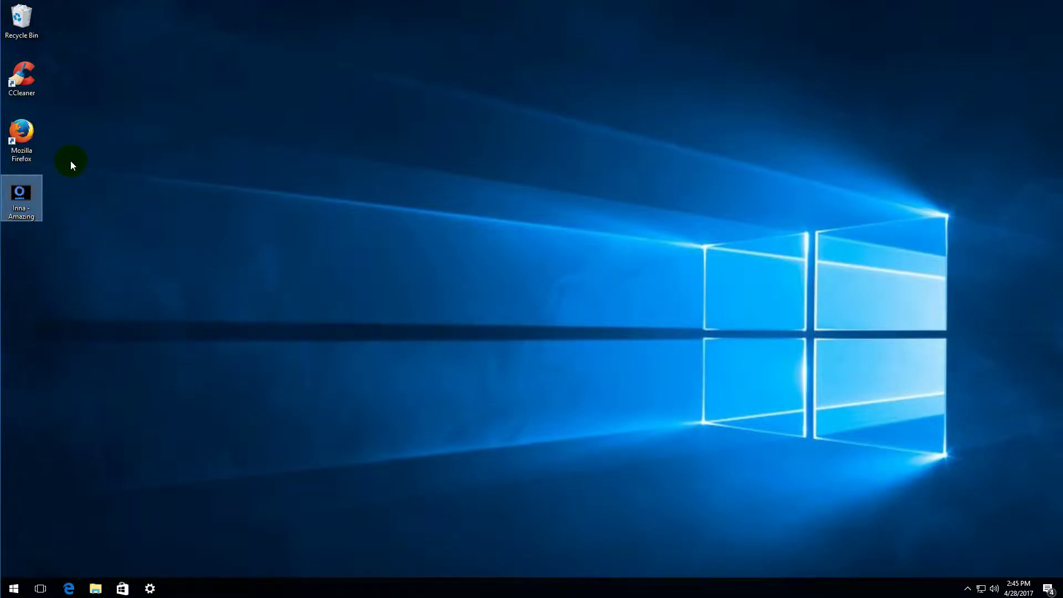
left_click(26, 132)
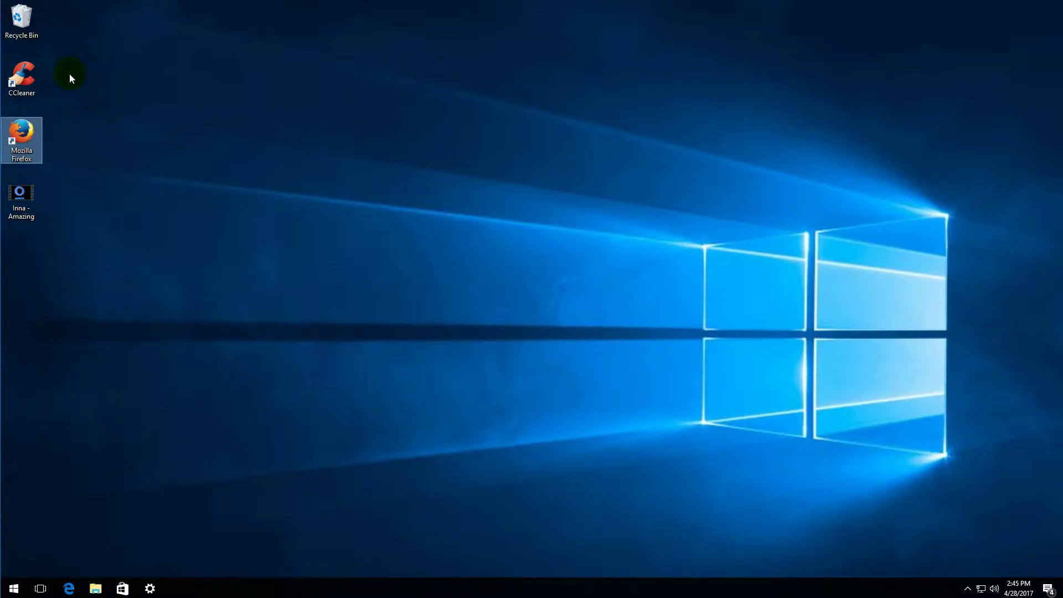
key("Return")
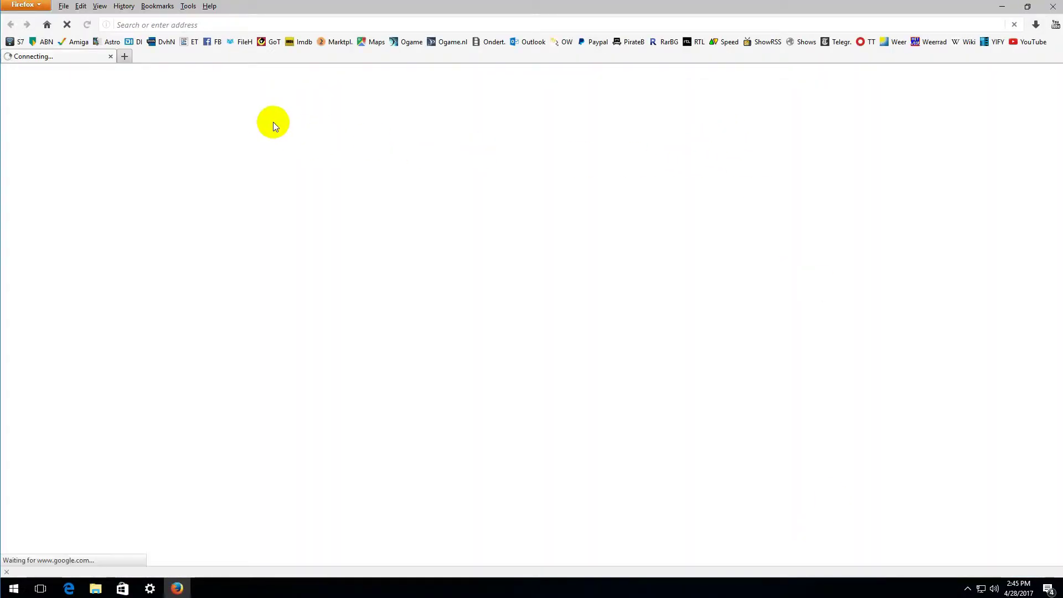